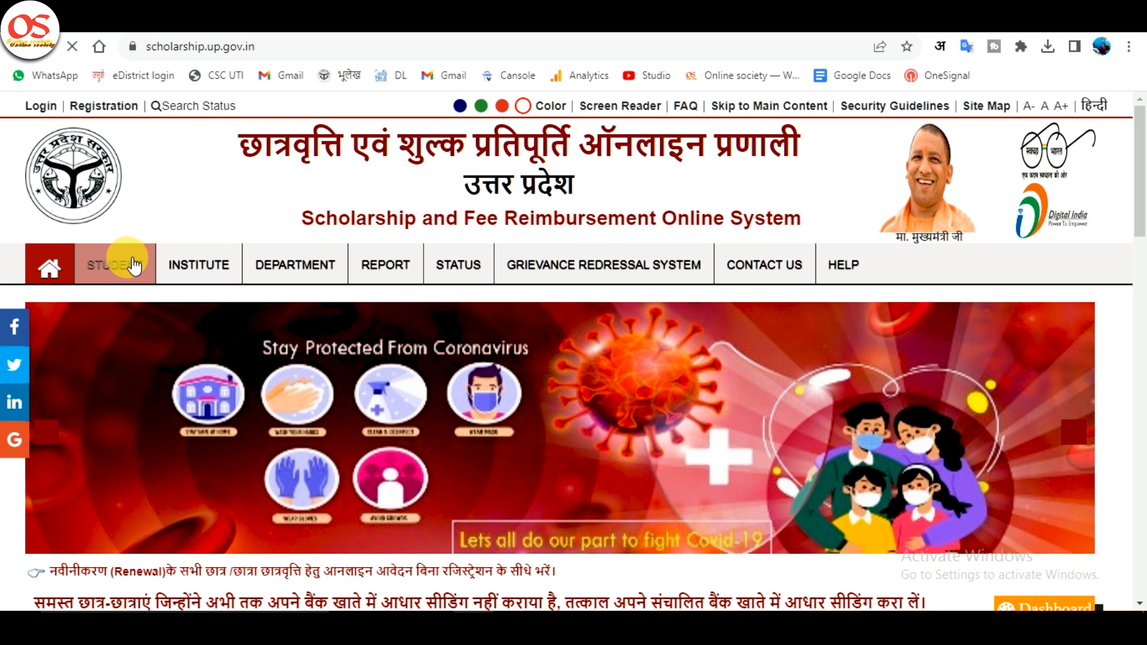
# - Open the Student Registration page from the STUDENT menu
pyautogui.moveTo(128, 264)
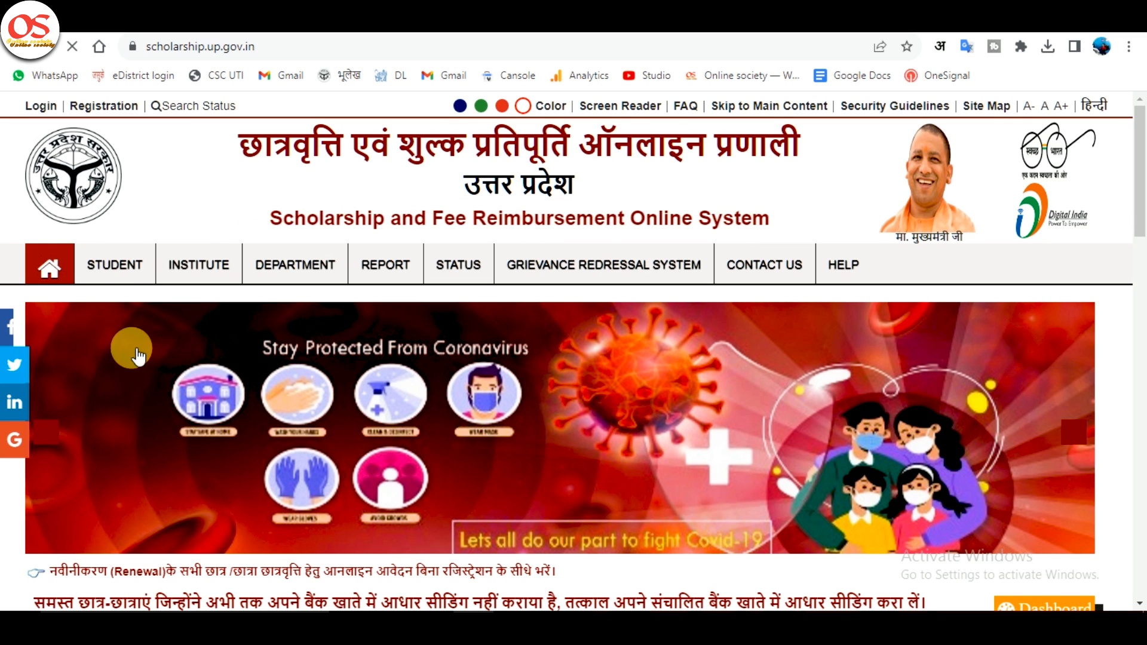
pyautogui.moveTo(128, 302)
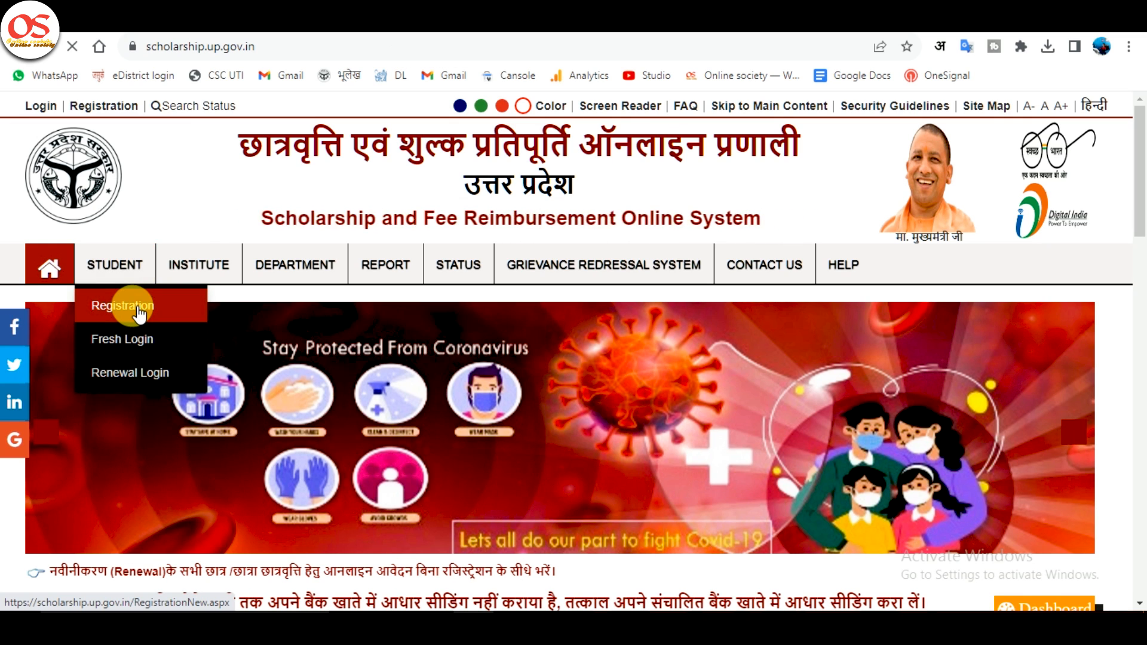
pyautogui.click(139, 312)
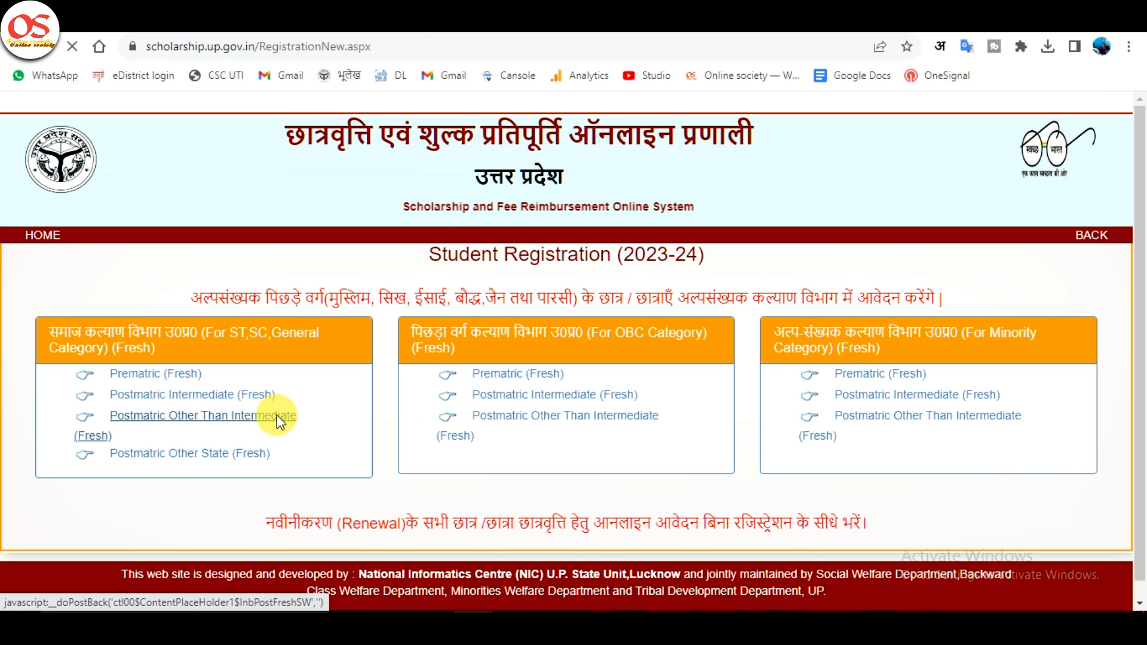
# - Choose Postmatric Other Than Intermediate (Fresh) under the Social Welfare (ST, SC, General) box
pyautogui.click(277, 415)
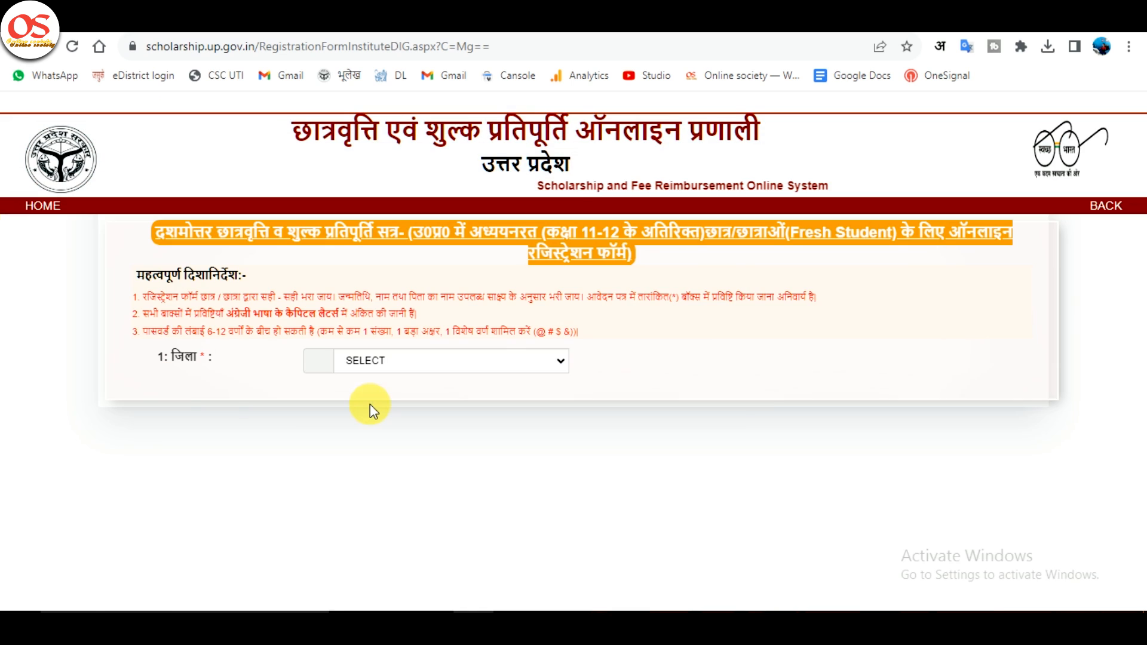
# - Set district BUDAUN and institute N.M.S.N. DASS COLLEGE BUDAUN
pyautogui.click(410, 361)
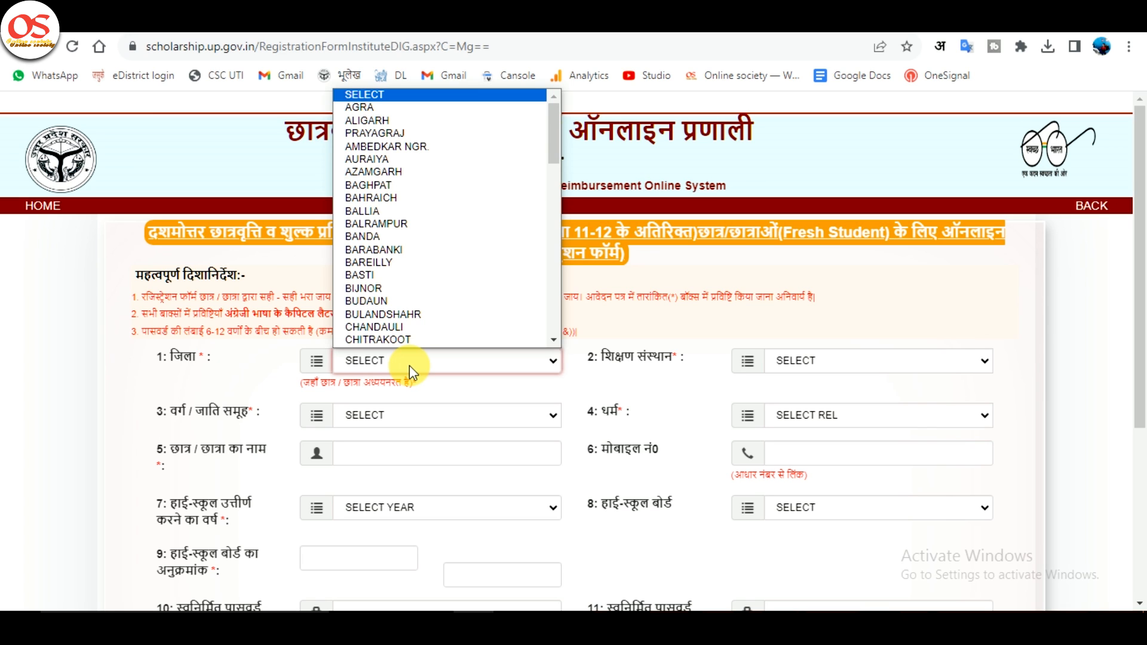
pyautogui.press('b')
pyautogui.press('Return')
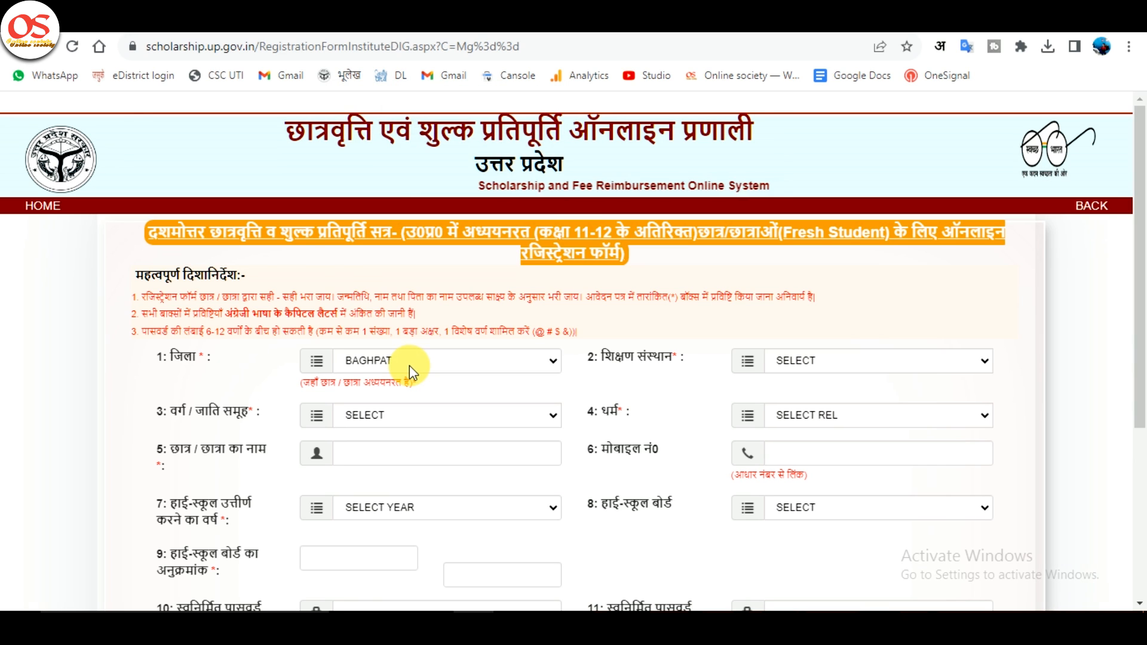
pyautogui.click(410, 364)
pyautogui.press('b')
pyautogui.press('u')
pyautogui.press('Return')
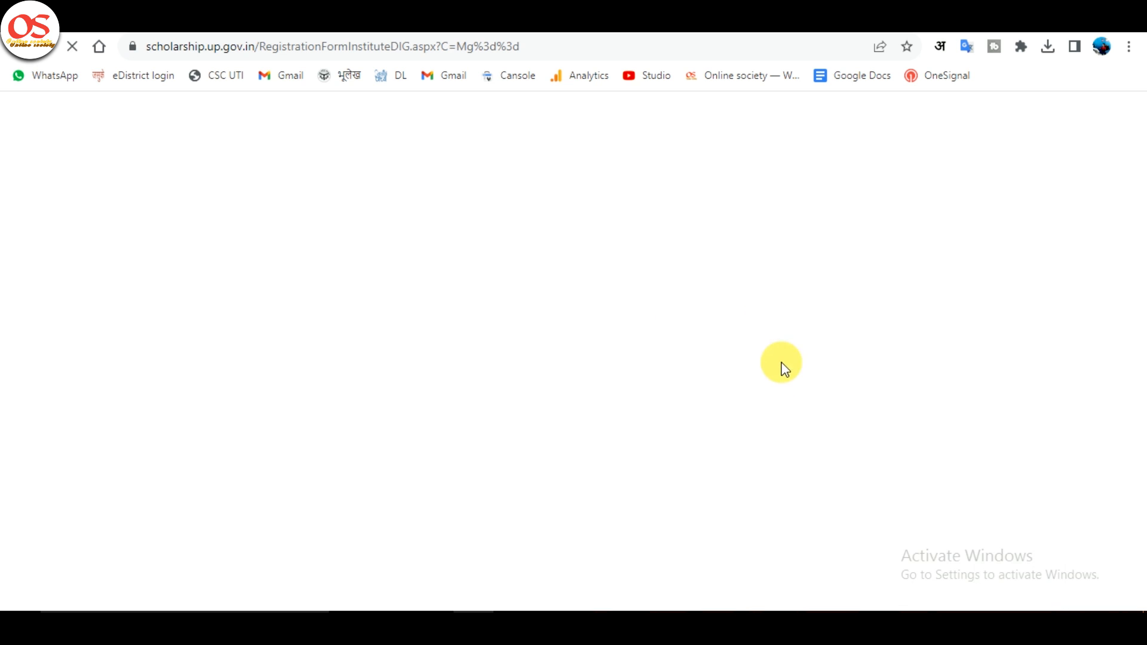
pyautogui.click(833, 274)
pyautogui.press('n')
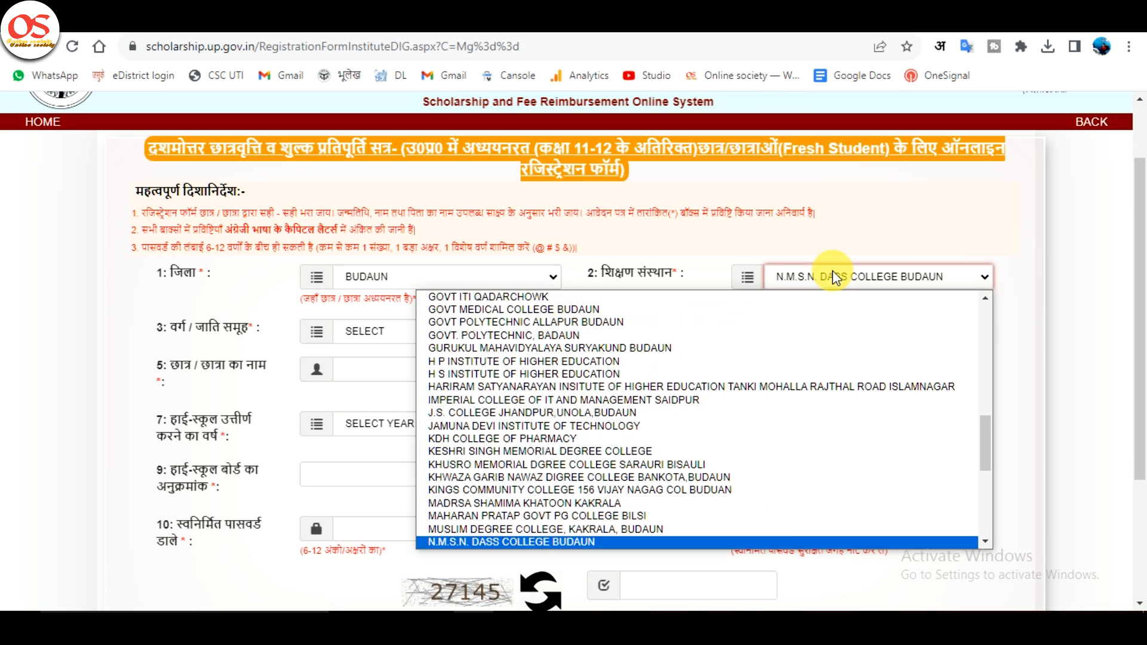
pyautogui.press('Return')
# - Set category अनुसूचित जाति and religion HINDU
pyautogui.click(478, 332)
pyautogui.click(470, 361)
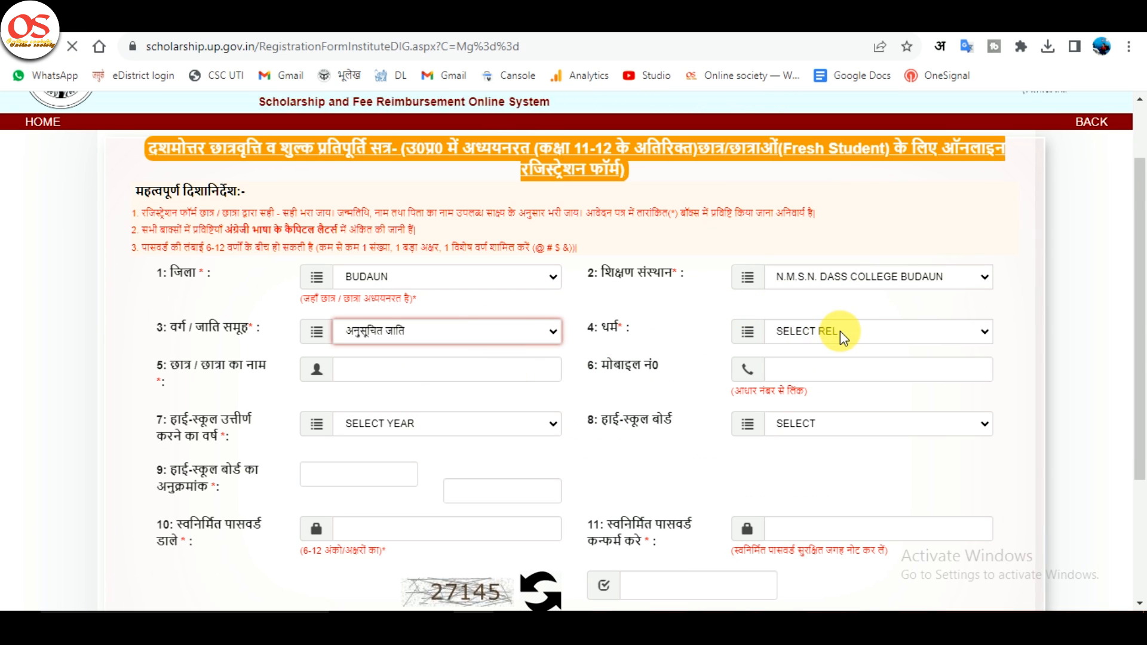
pyautogui.click(809, 421)
pyautogui.press('h')
pyautogui.press('Return')
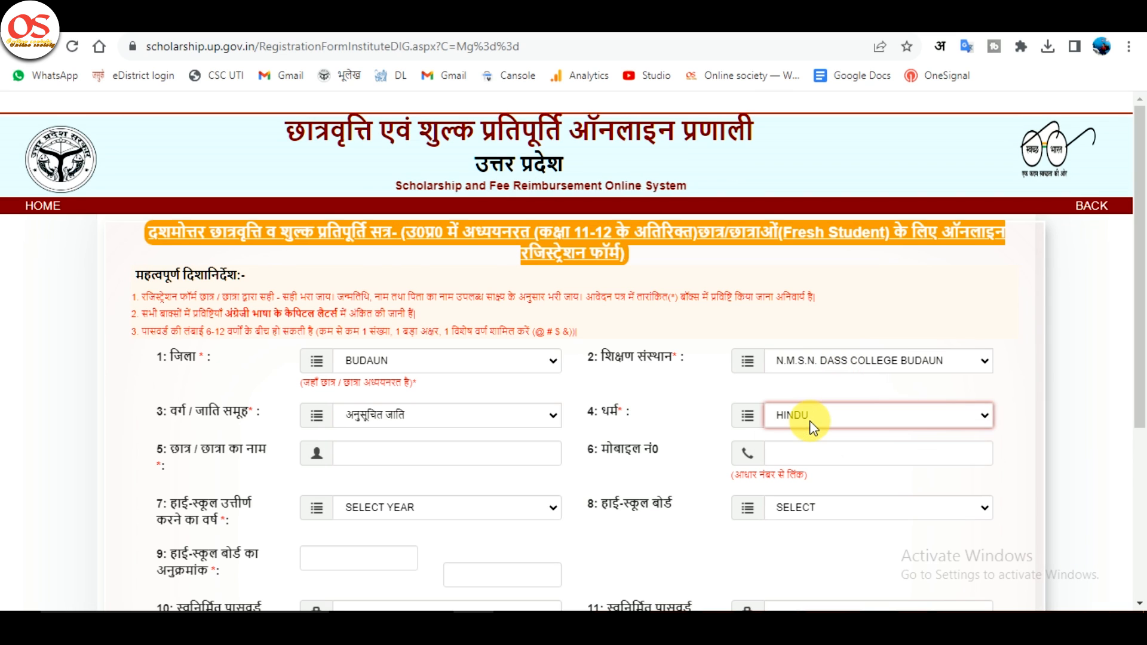
# - Enter the student's name, high-school year 2019 with UP BOARD, and the mobile number
pyautogui.scroll(-1, 369, 451)
pyautogui.click(438, 376)
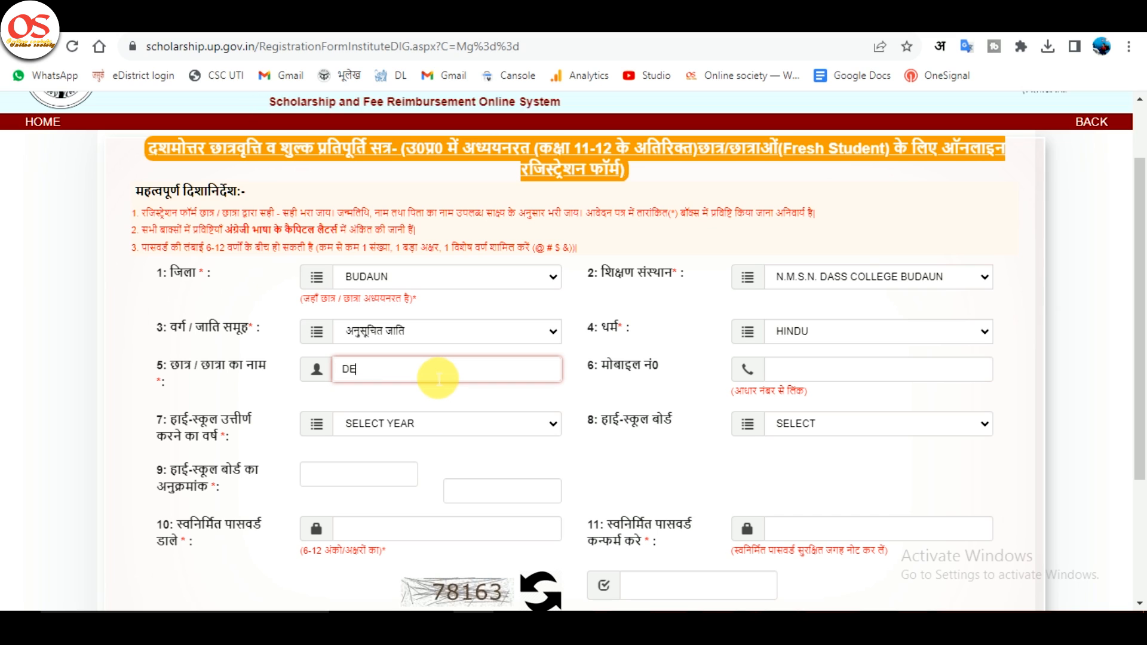
pyautogui.press('Tab')
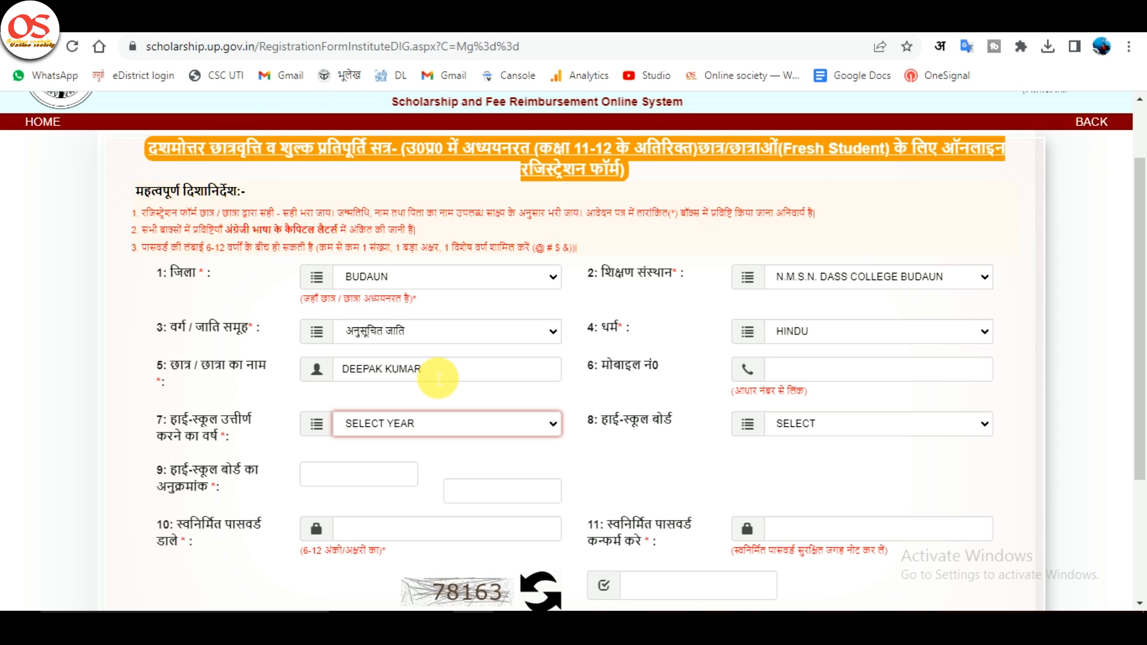
pyautogui.click(428, 420)
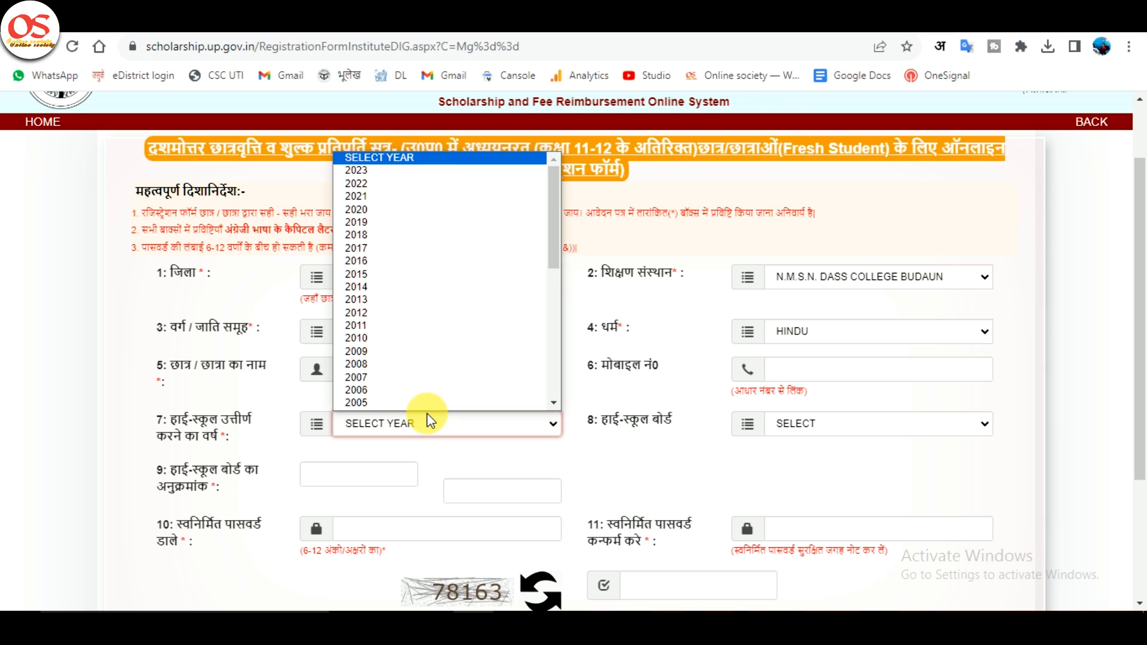
pyautogui.write('2019')
pyautogui.press('Return')
pyautogui.click(809, 423)
pyautogui.write('u')
pyautogui.press('Return')
pyautogui.click(798, 365)
pyautogui.write('9876543210')
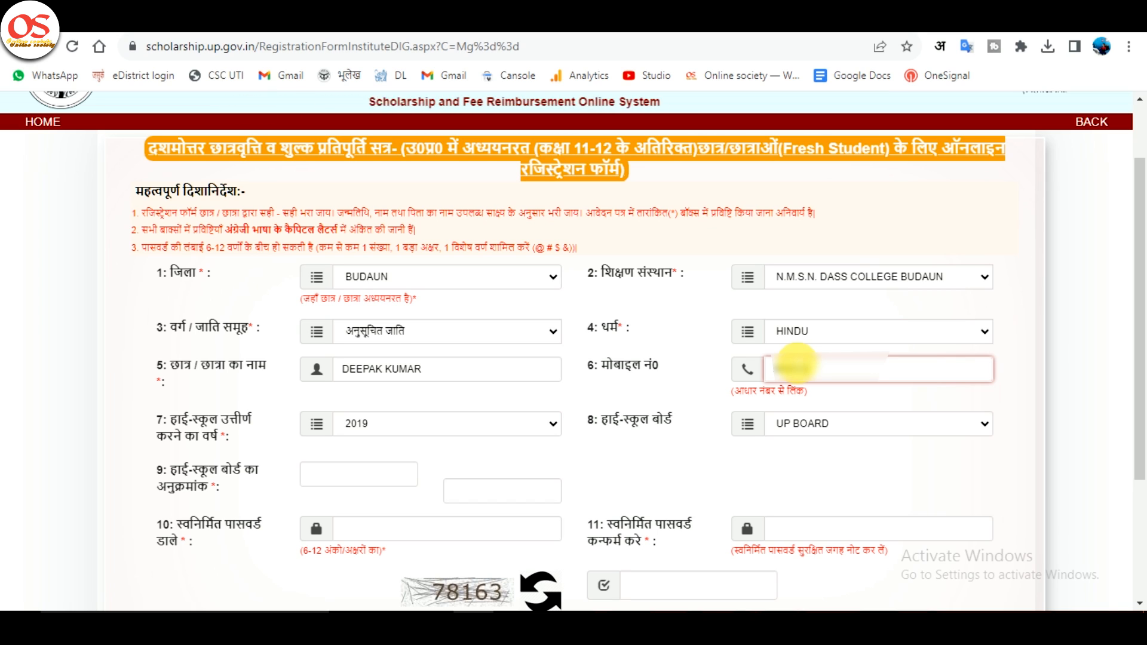
pyautogui.click(493, 500)
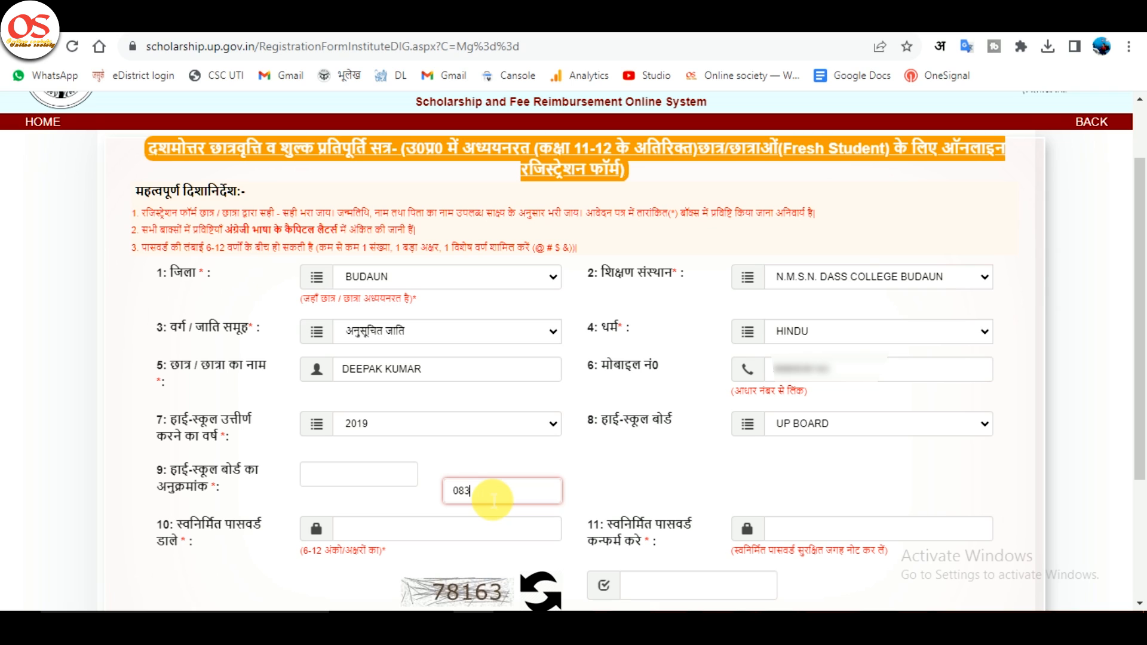
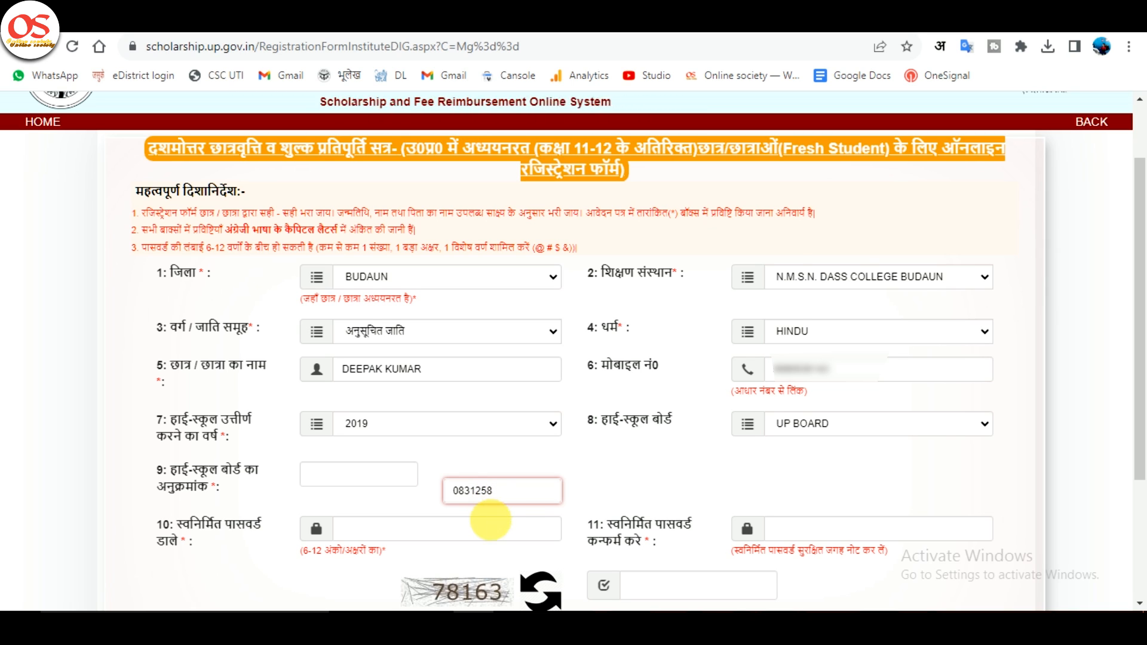
# - Enter the high-school roll number and set the account password, confirming it
pyautogui.click(499, 530)
pyautogui.press('Tab')
# - Fill in the captcha and request the registration OTP
pyautogui.press('Tab')
pyautogui.write('78163')
pyautogui.scroll(-2, 507, 492)
pyautogui.click(604, 598)
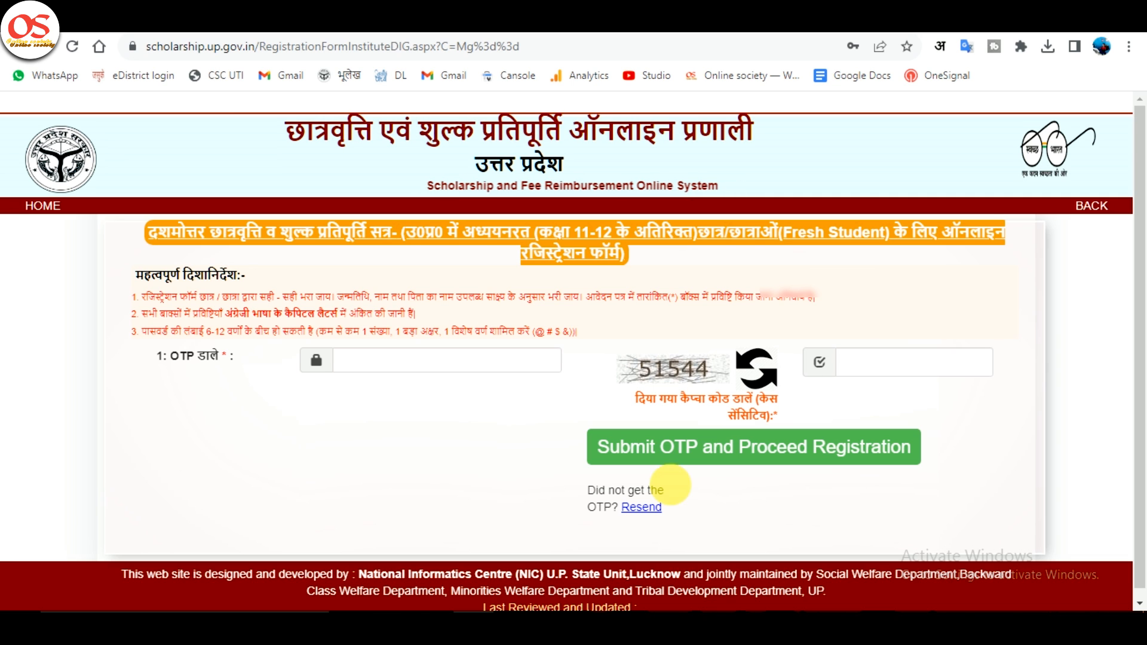
# - Enter the captcha and received OTP to complete the registration
pyautogui.click(857, 360)
pyautogui.write('51544')
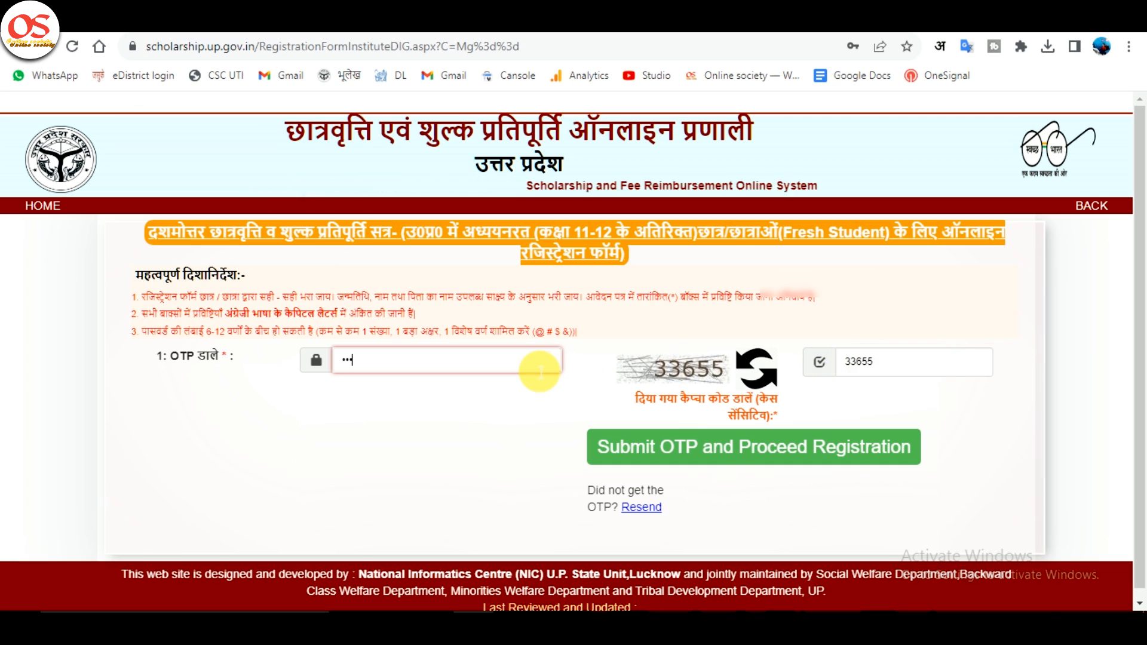
pyautogui.write('•••')
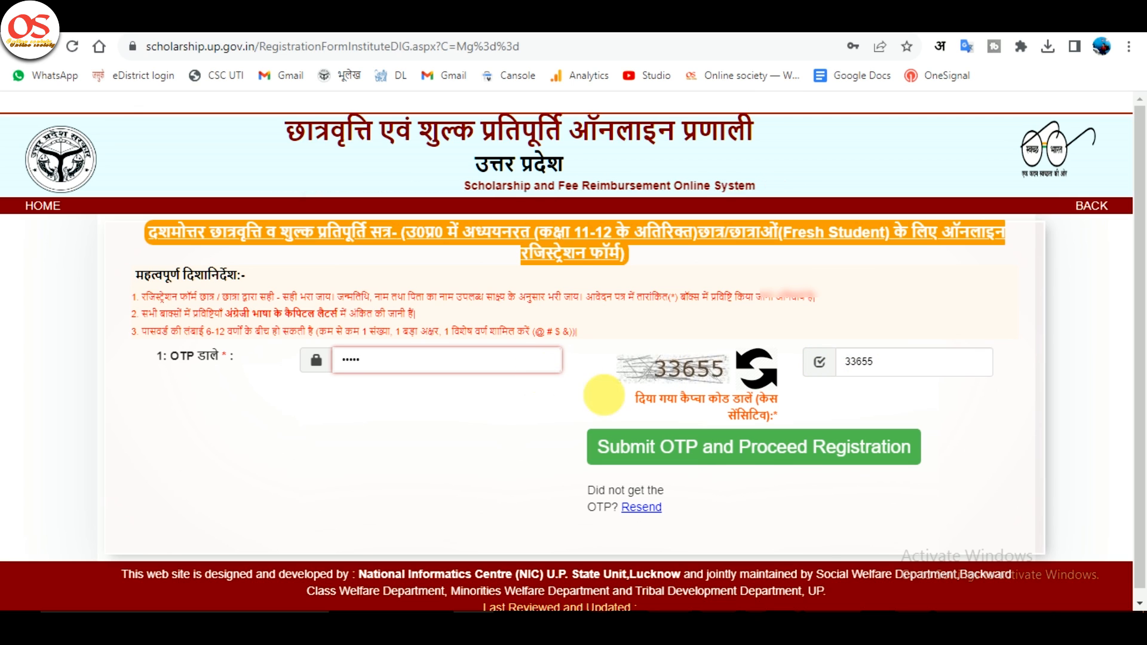
pyautogui.click(725, 459)
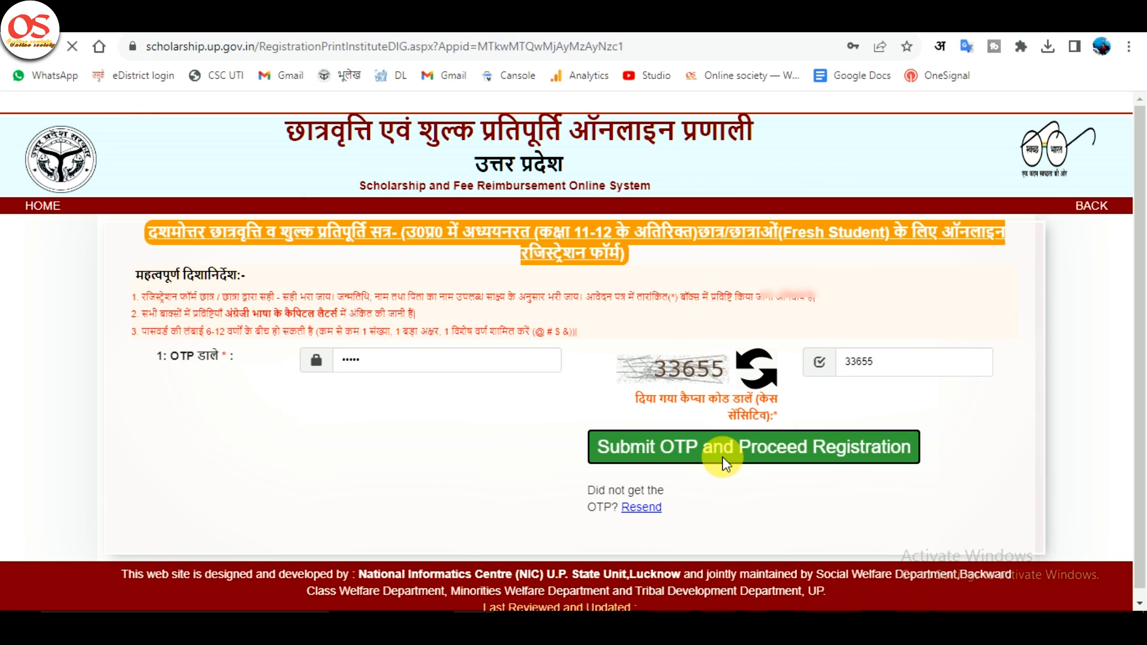
# - Decline saving the password and print the registration slip on the current printer
pyautogui.scroll(-1, 638, 409)
pyautogui.click(871, 289)
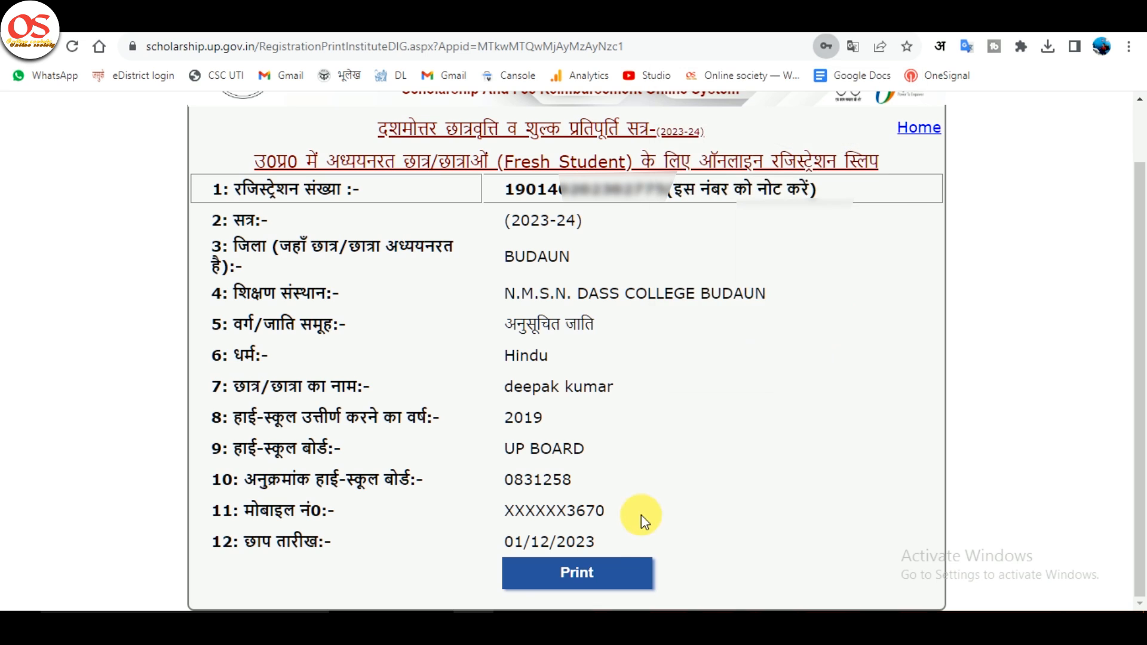
pyautogui.click(605, 570)
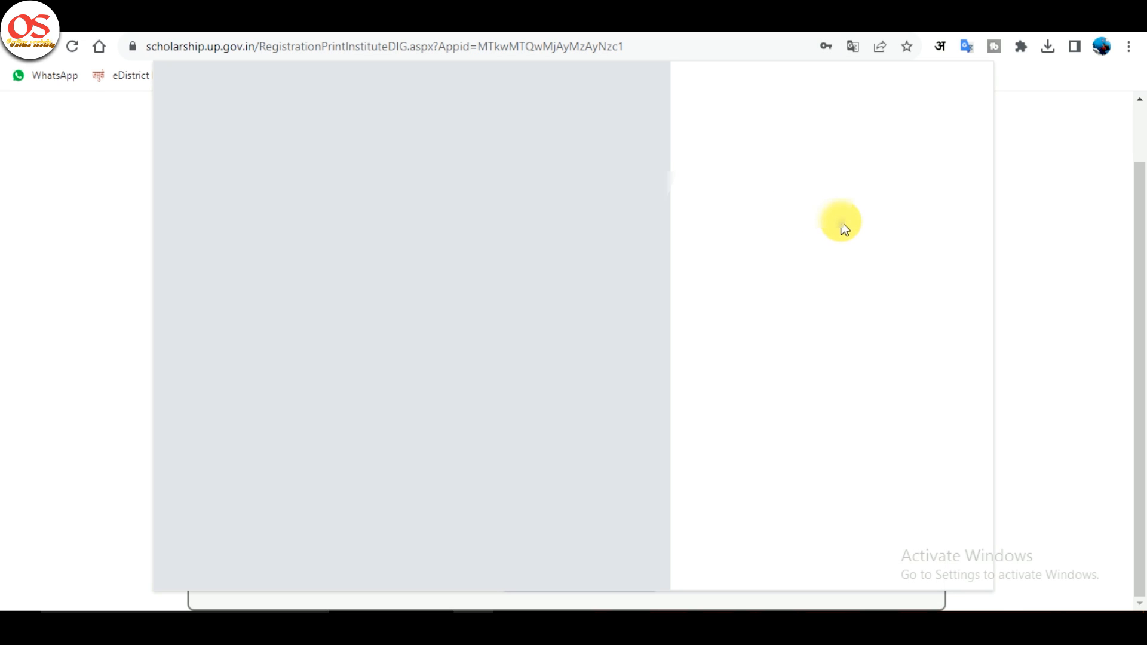
pyautogui.click(871, 138)
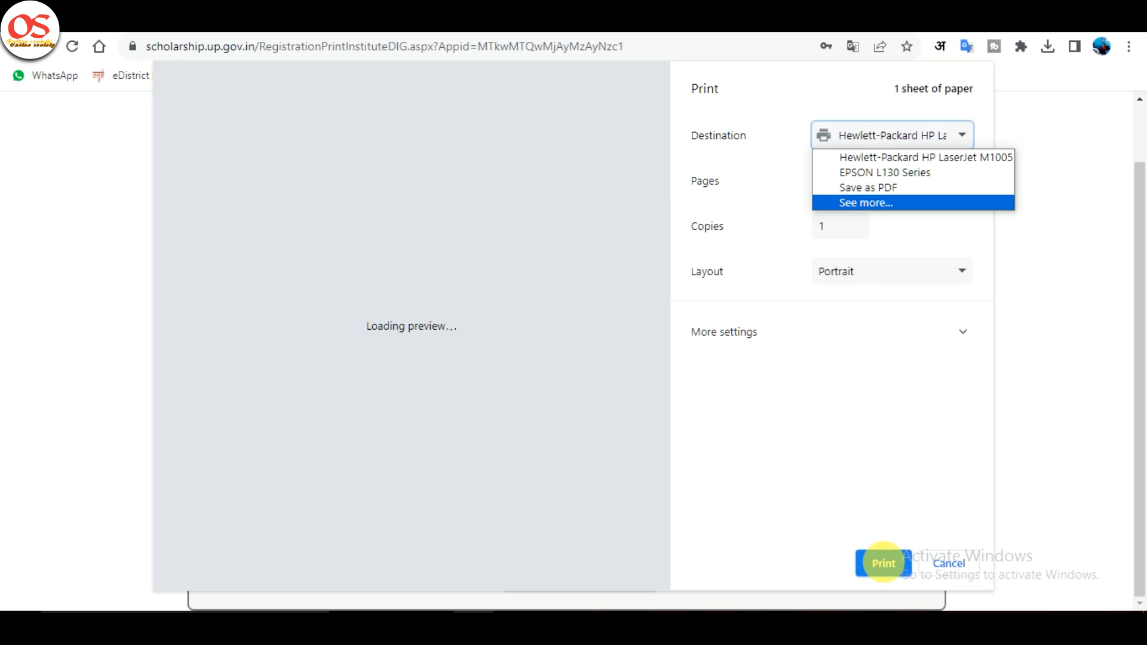
pyautogui.click(891, 569)
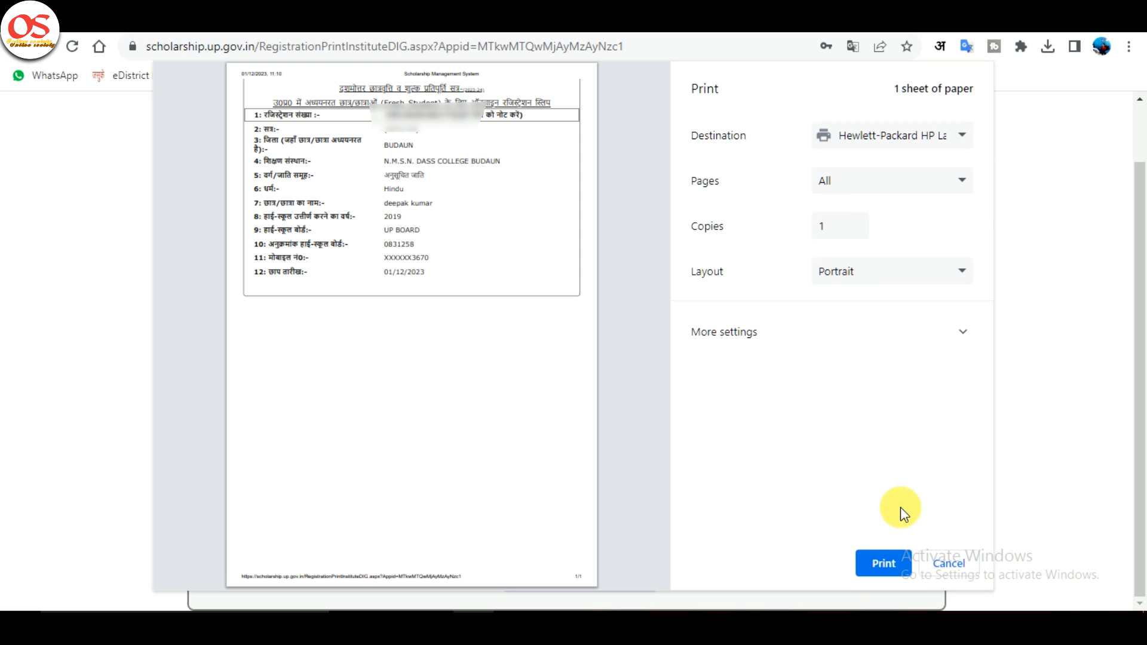
pyautogui.click(933, 331)
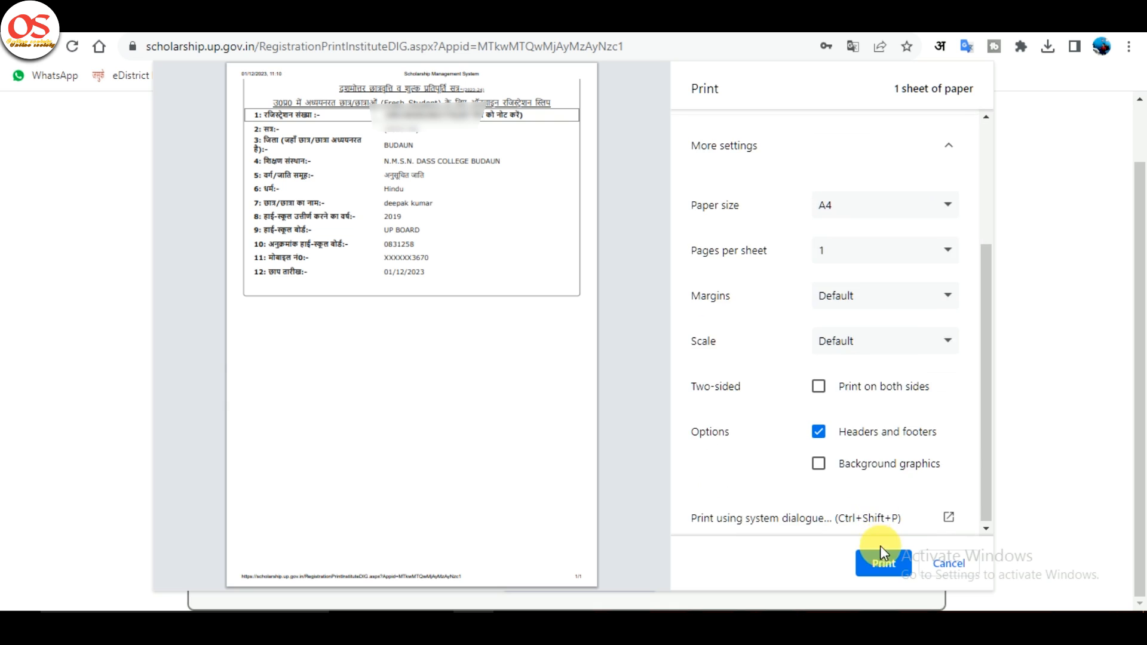
pyautogui.click(882, 561)
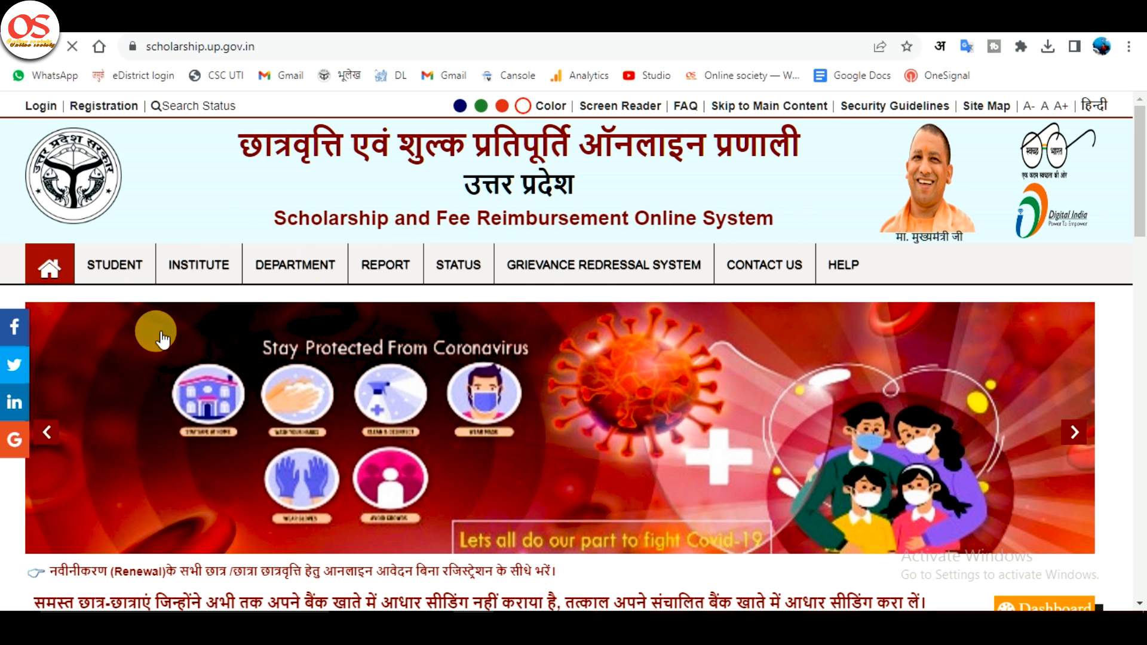
# - Log in as a postmatric other-than-inter student with saved credentials and captcha, then open DigiLocker verification
pyautogui.moveTo(146, 367)
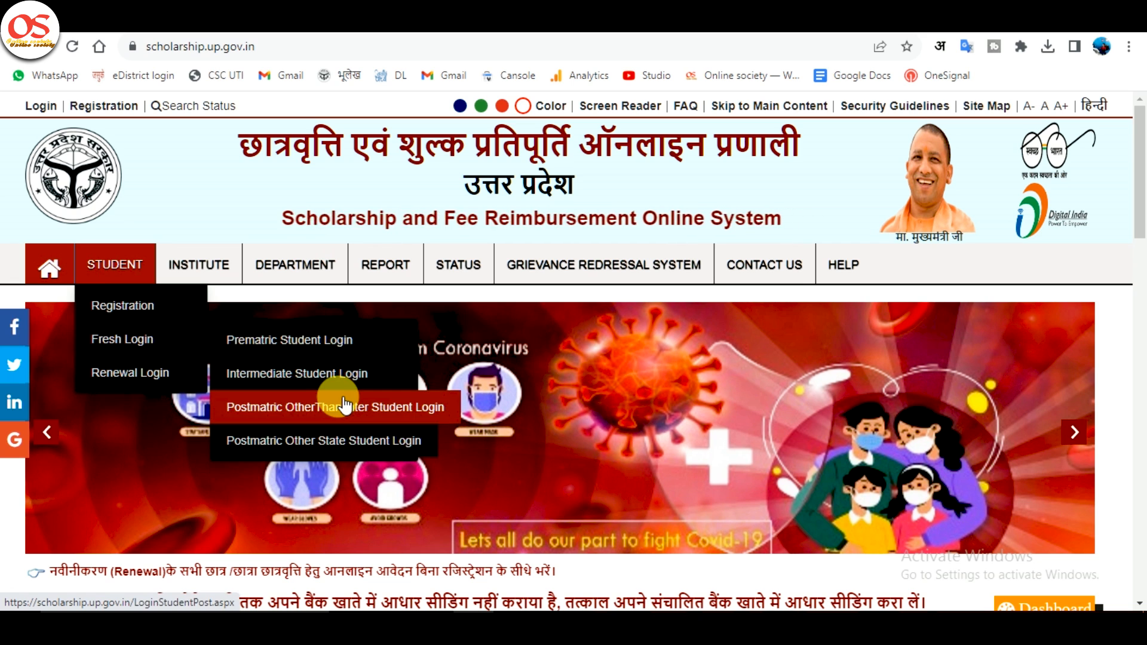
pyautogui.click(343, 407)
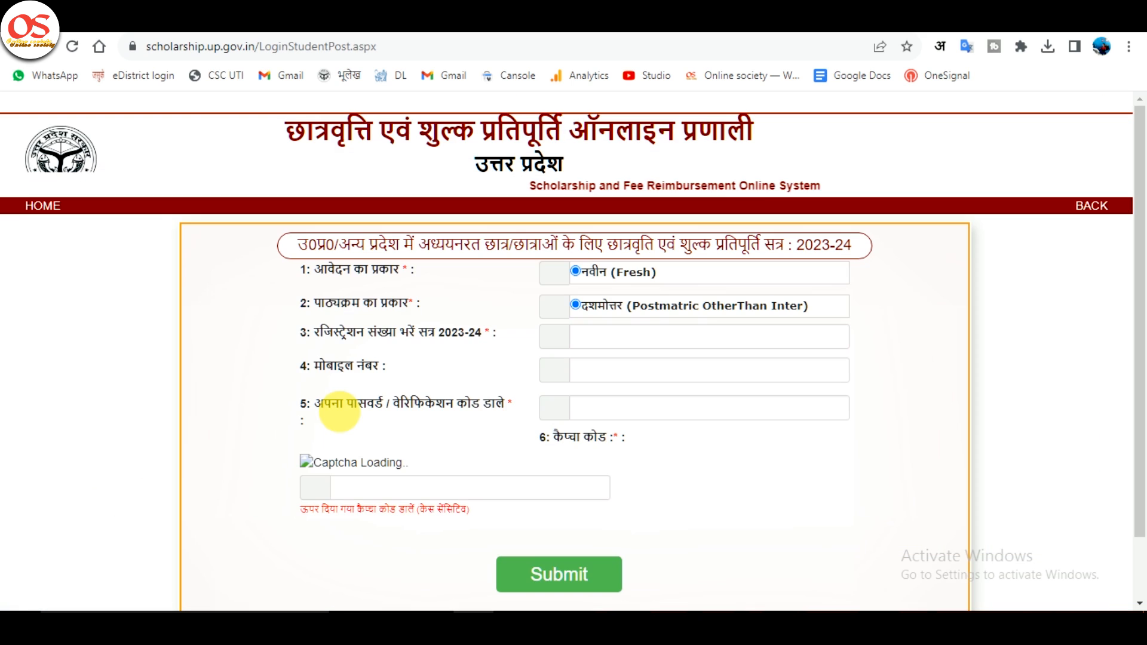
pyautogui.click(678, 341)
pyautogui.press('Down')
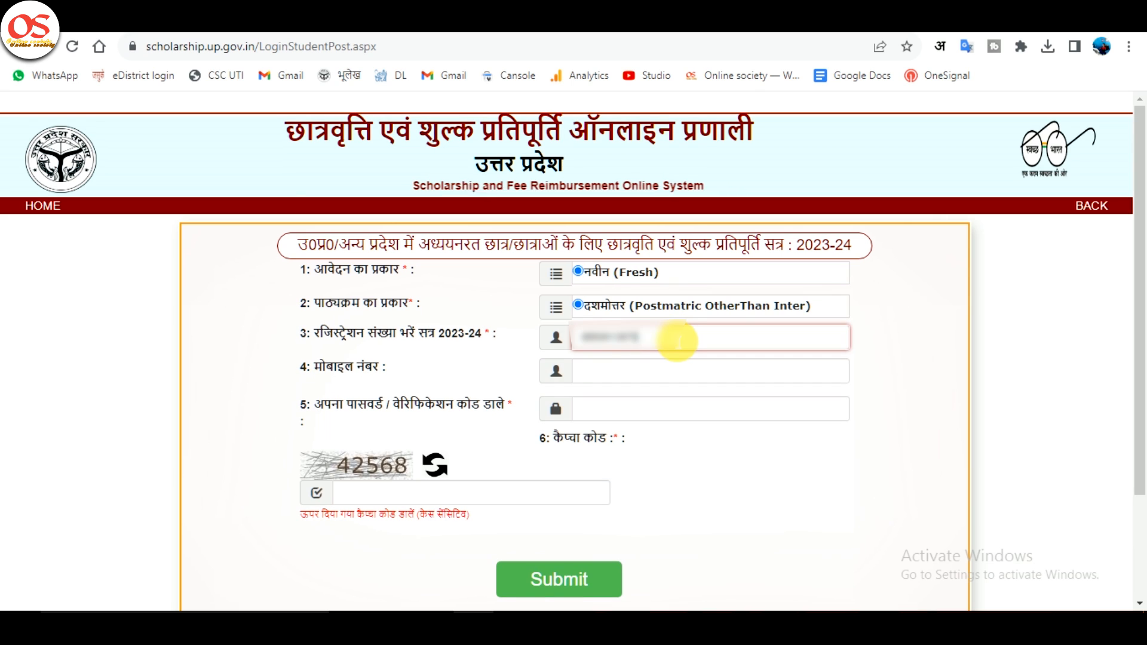
pyautogui.press('Return')
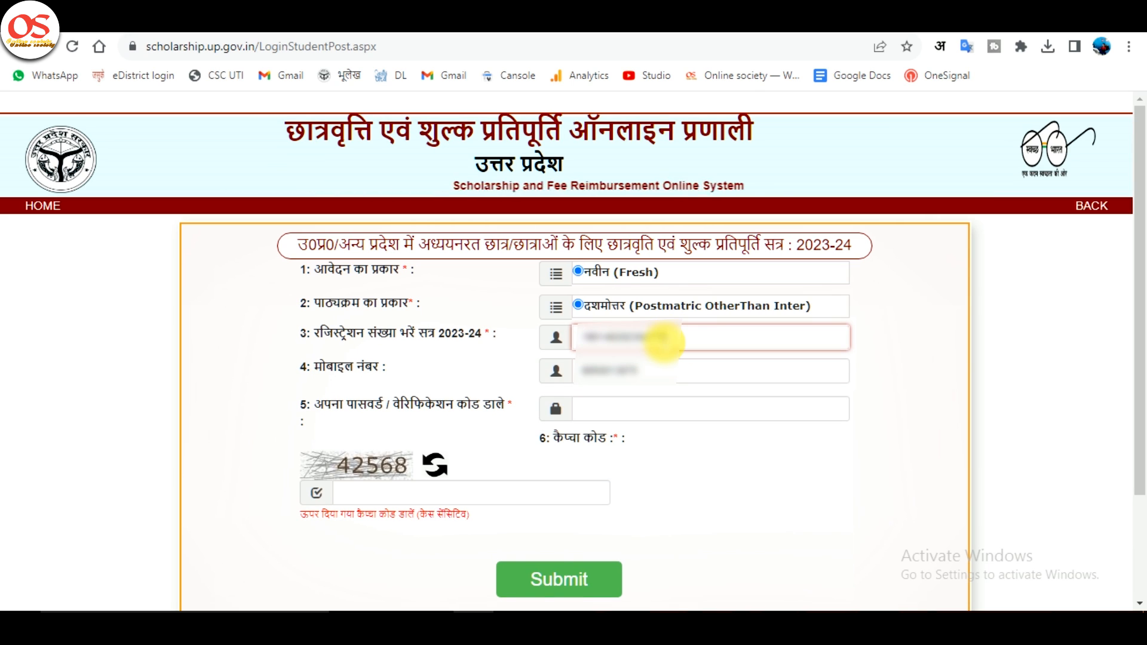
pyautogui.write('****')
pyautogui.press('Tab')
pyautogui.write('42568')
pyautogui.press('Return')
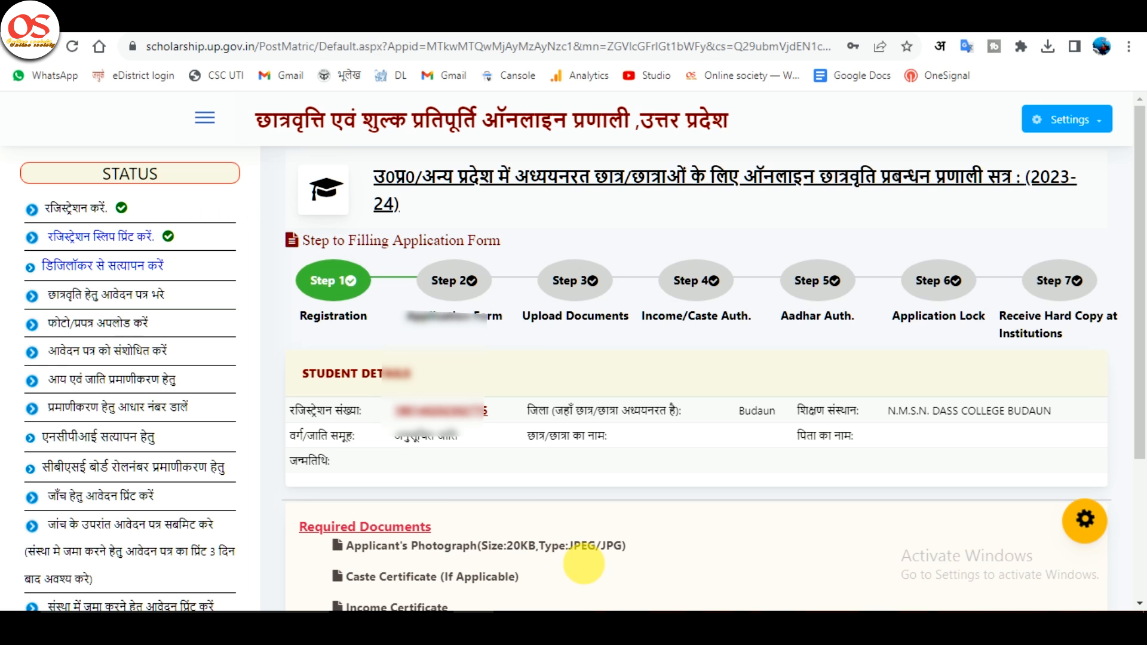
pyautogui.scroll(1, 283, 408)
pyautogui.click(126, 264)
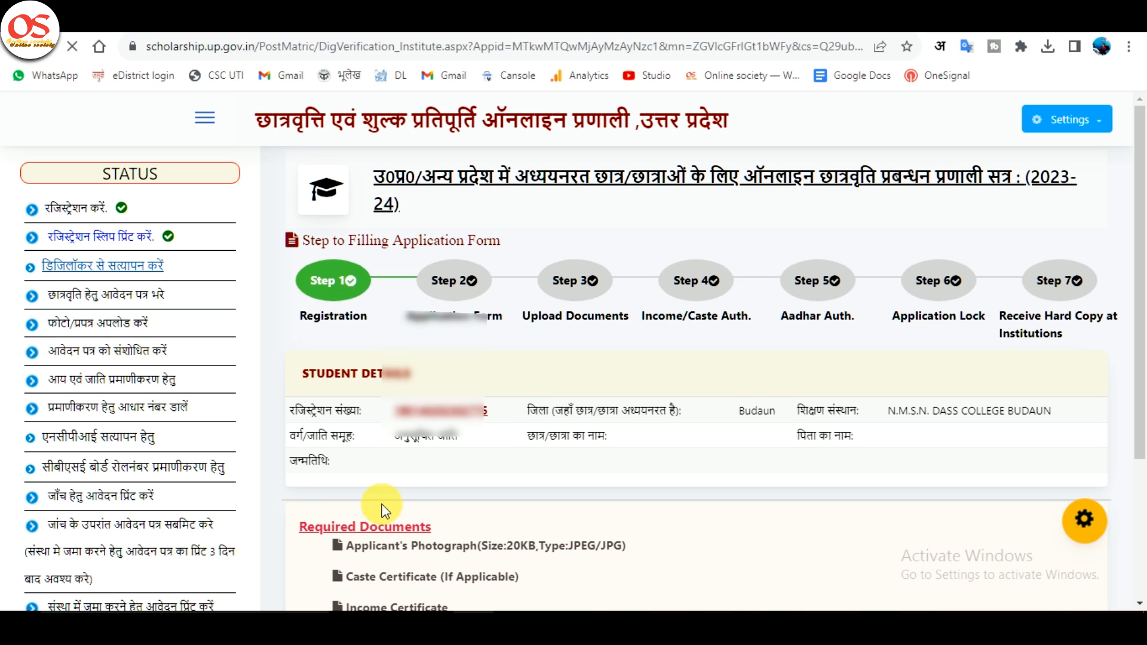
# - Start DigiLocker verification, fill the captcha, consent to Aadhaar sharing, and generate the OTP
pyautogui.click(544, 297)
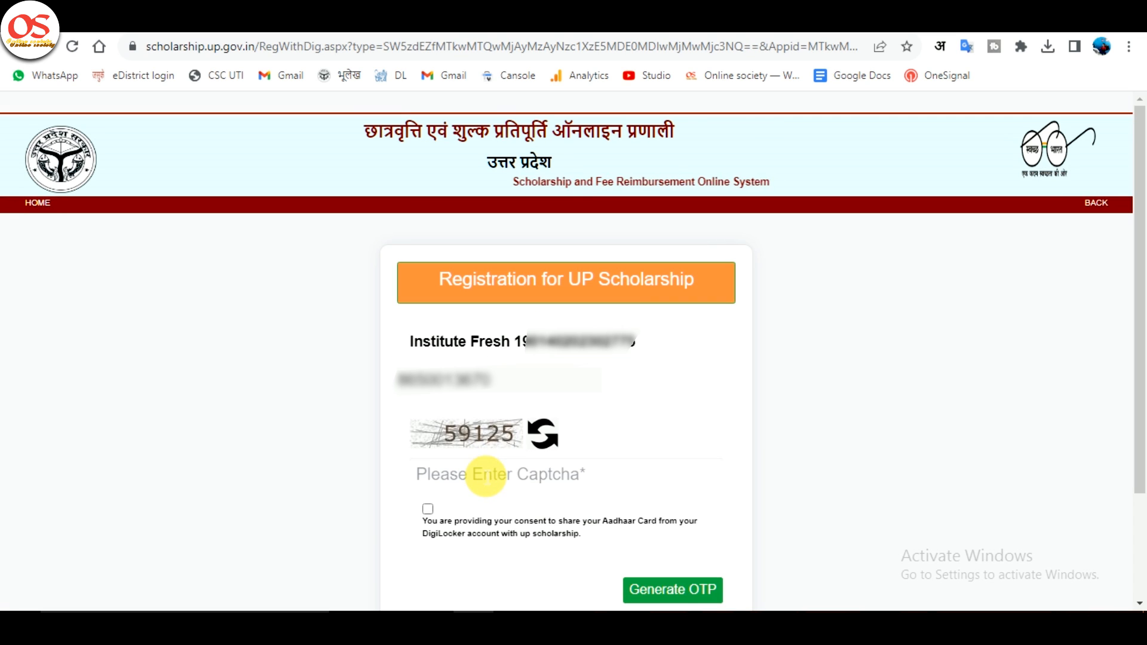
pyautogui.click(503, 491)
pyautogui.write('59125')
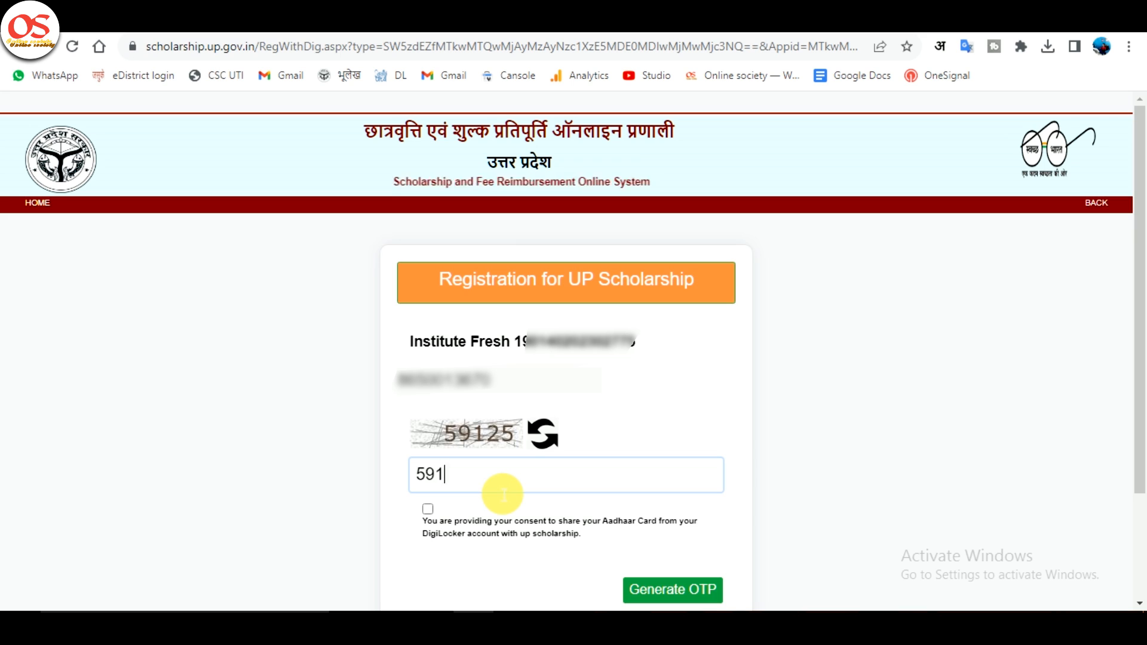
pyautogui.click(428, 510)
pyautogui.click(675, 590)
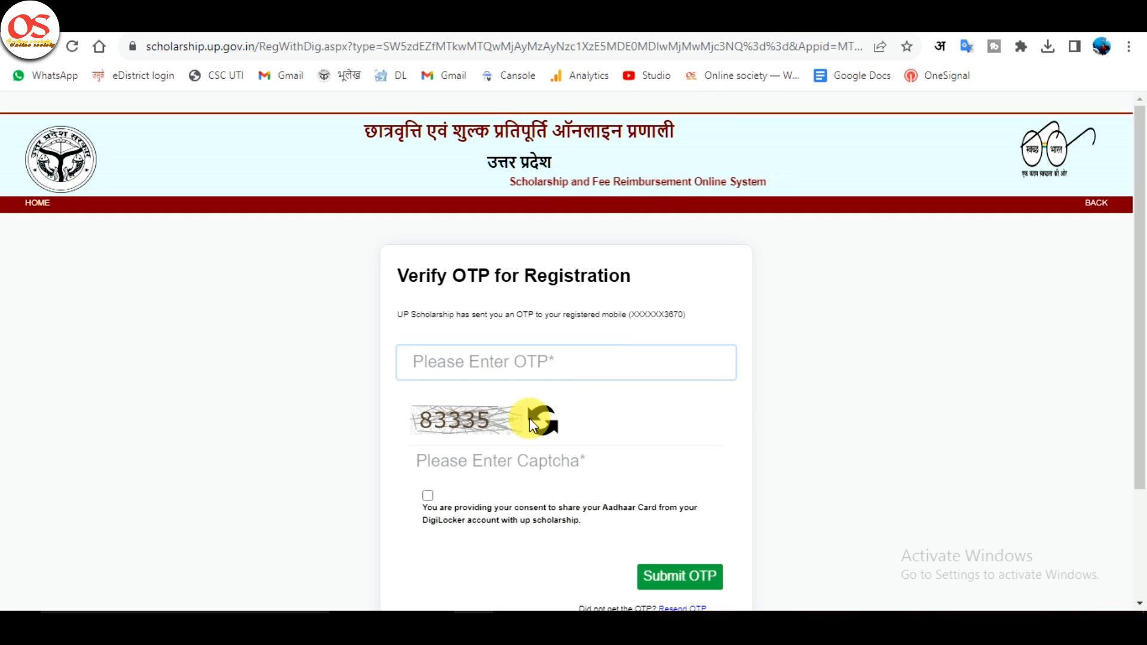
# - Submit the received OTP with captcha and consent, and accept the DigiLocker redirect
pyautogui.click(489, 464)
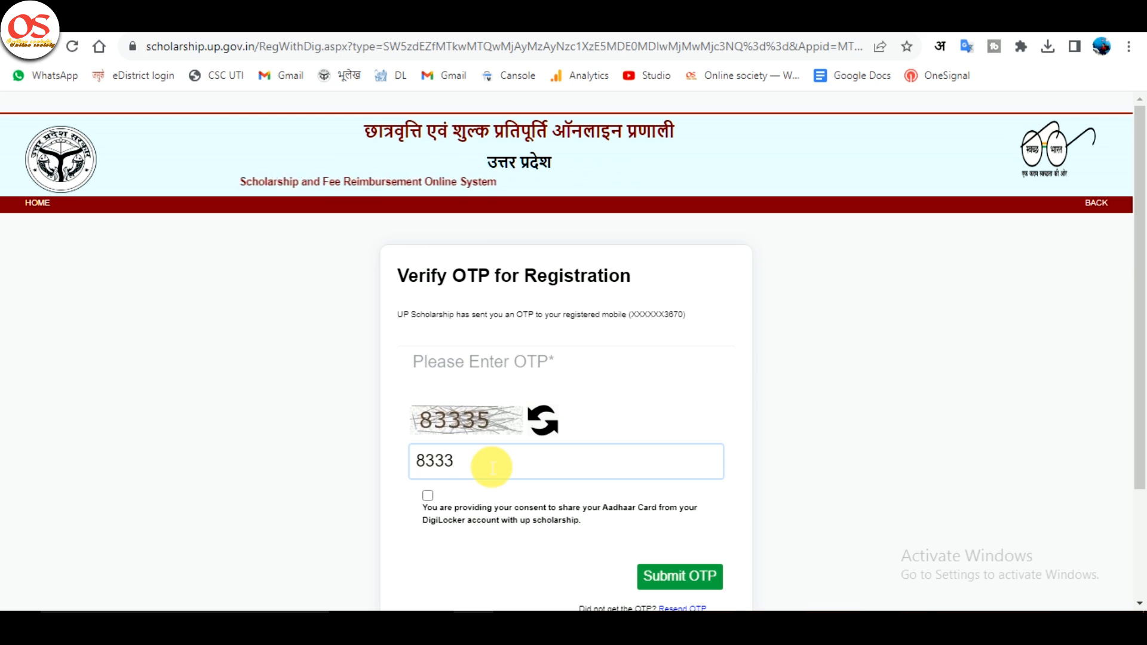
pyautogui.click(428, 496)
pyautogui.click(502, 362)
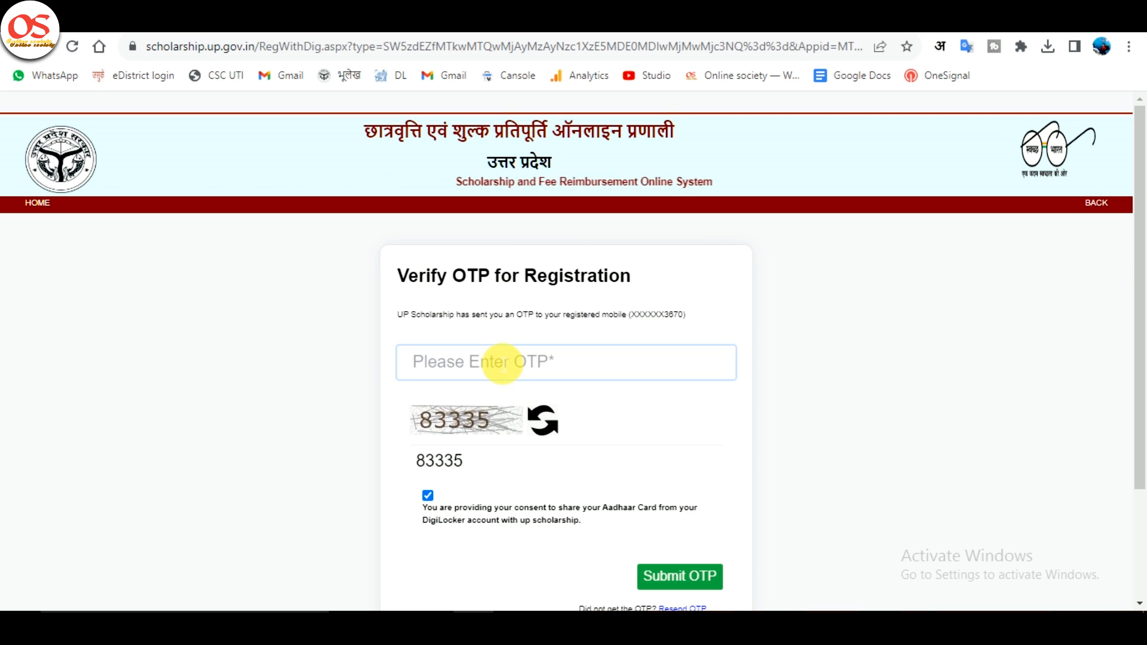
pyautogui.click(684, 577)
pyautogui.press('Return')
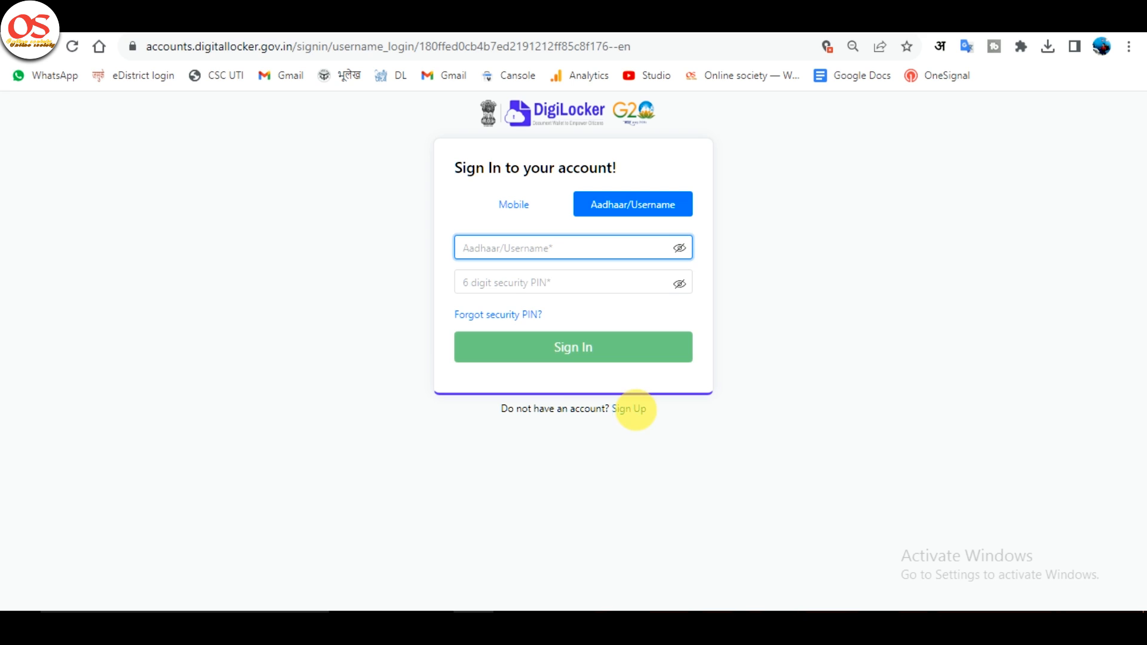
# - Begin the forgotten security PIN reset with the Aadhaar number and date of birth
pyautogui.click(515, 315)
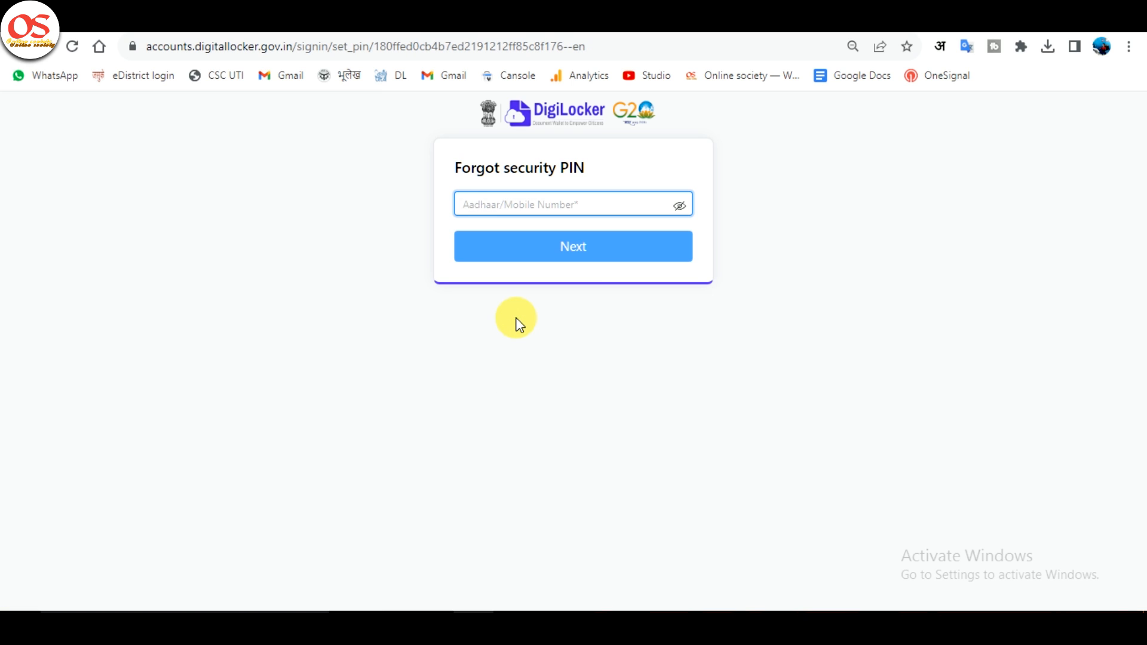
pyautogui.write('••••••••••••')
pyautogui.click(495, 279)
pyautogui.click(495, 279)
pyautogui.click(491, 276)
pyautogui.press('Tab')
pyautogui.press('Tab')
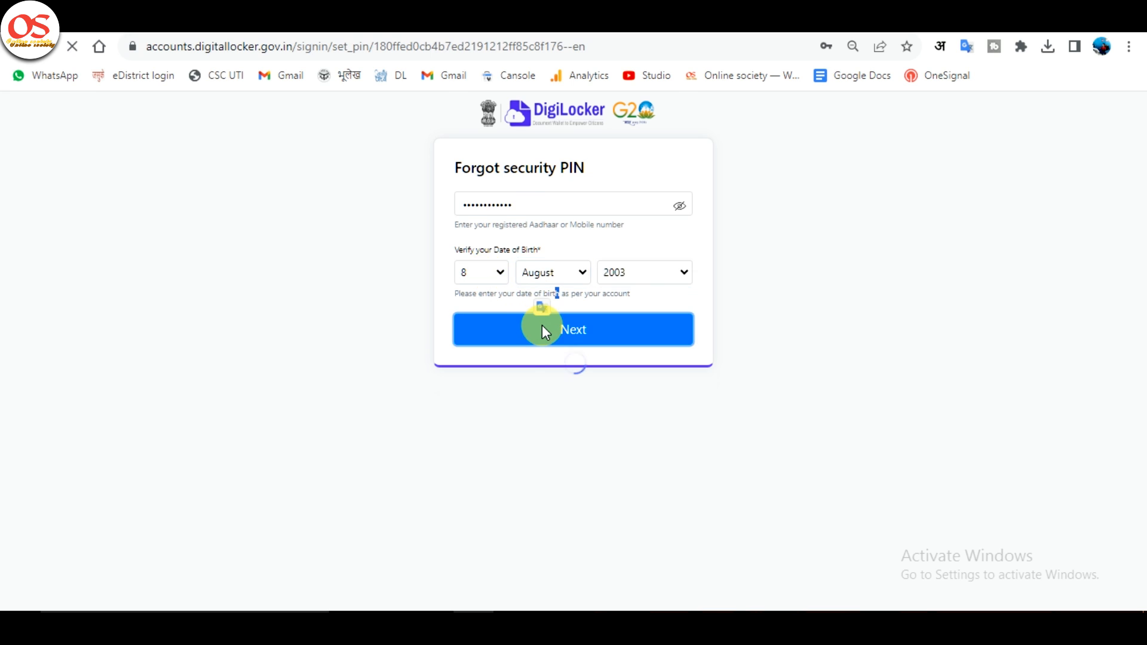
pyautogui.click(543, 325)
# - Verify the DigiLocker OTP and save a new 6-digit security PIN
pyautogui.click(562, 253)
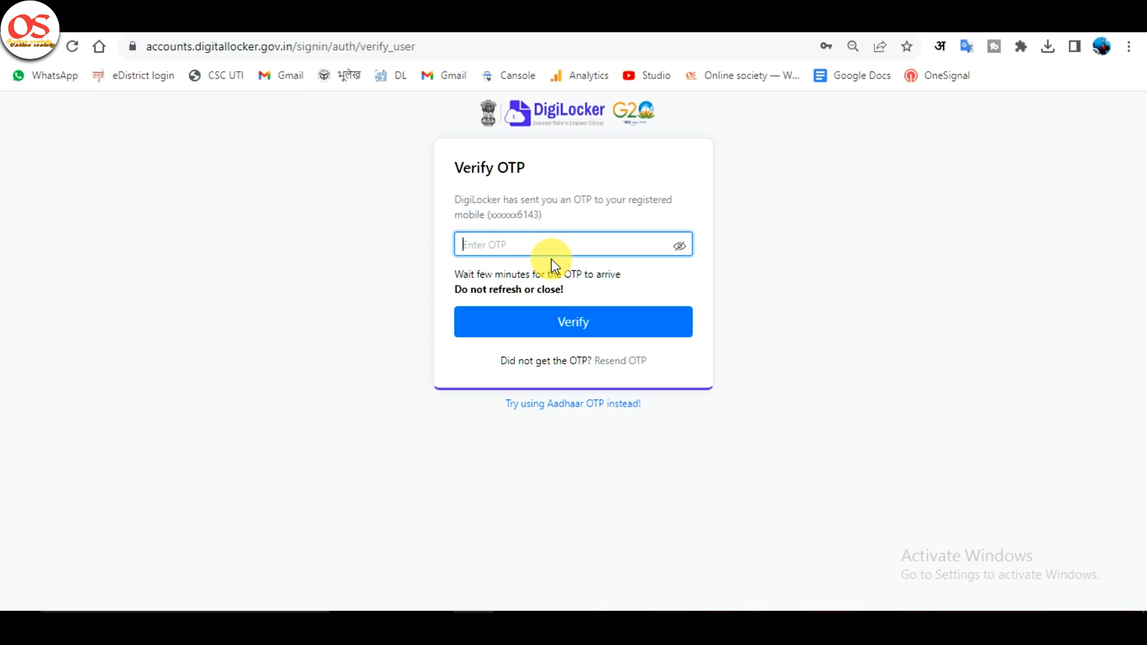
pyautogui.write('••••••')
pyautogui.click(608, 327)
pyautogui.click(550, 205)
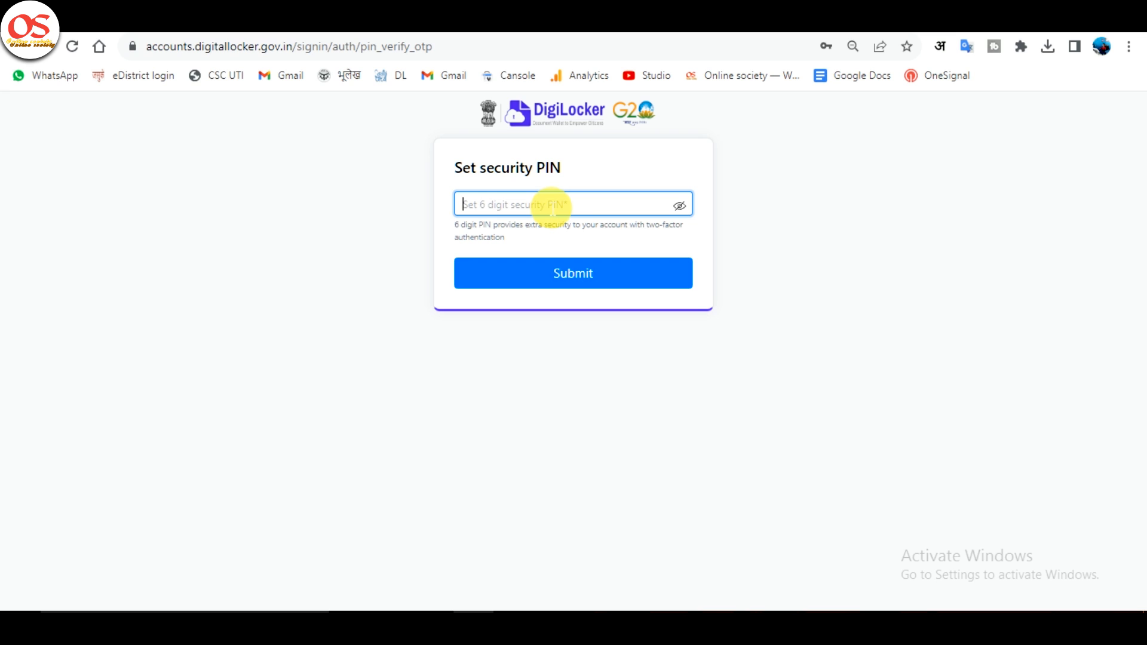
pyautogui.write('••••')
pyautogui.hotkey('ctrl', 'a')
pyautogui.write('••••••')
pyautogui.click(600, 277)
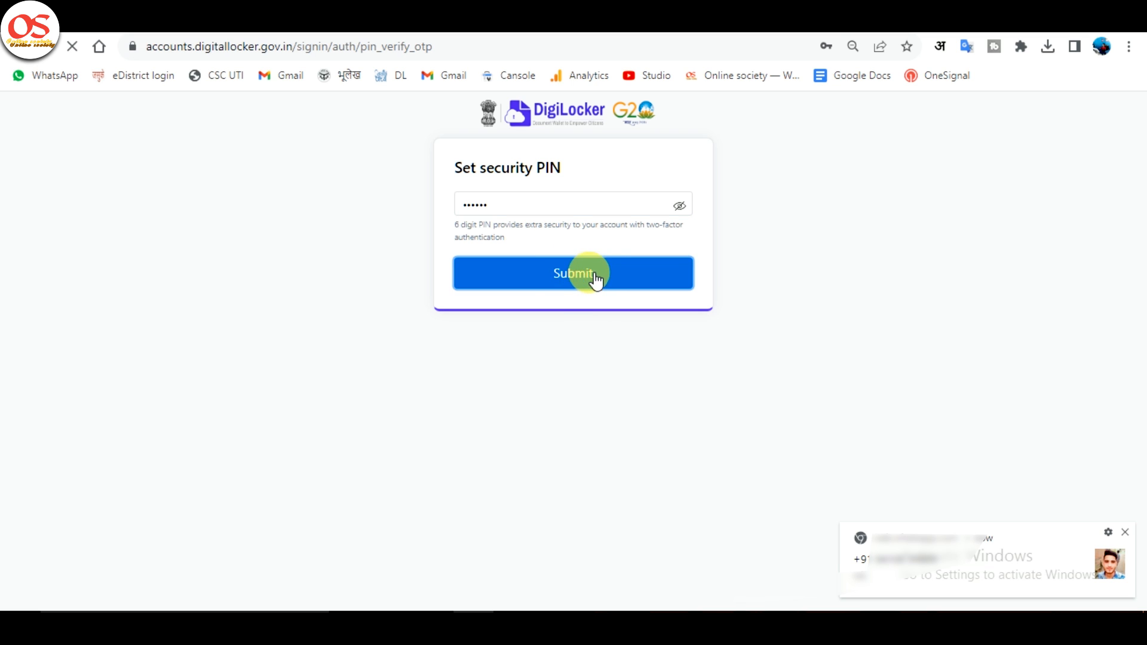
# - Allow up scholarship to access the Aadhaar Card
pyautogui.scroll(-1, 718, 597)
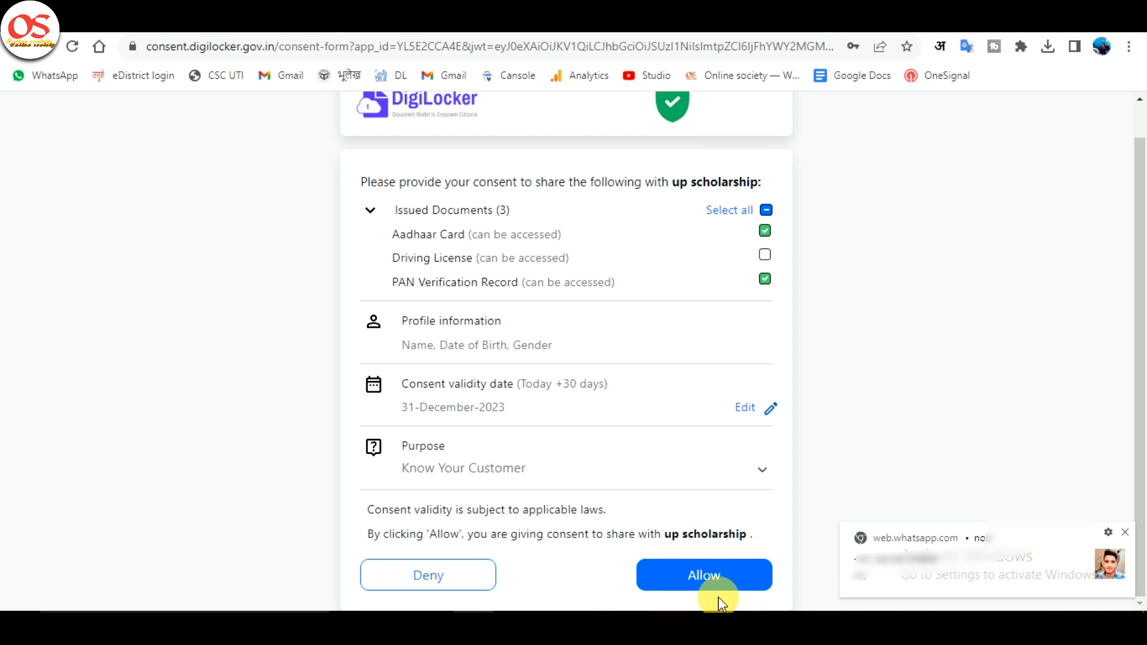
pyautogui.click(718, 581)
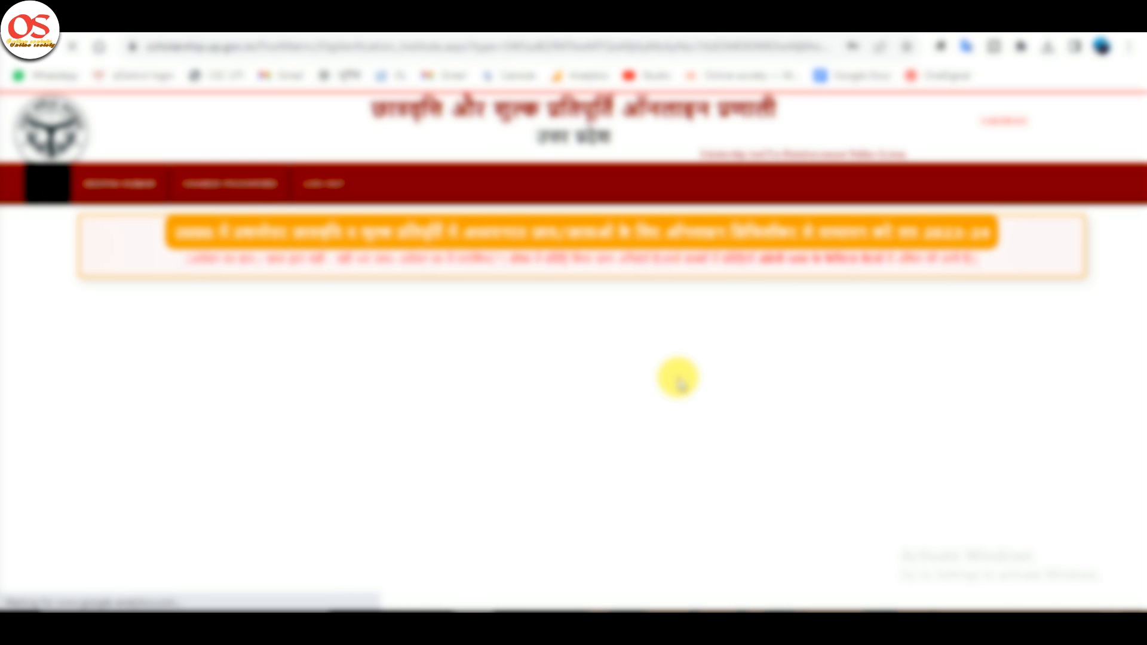
pyautogui.scroll(-3, 558, 431)
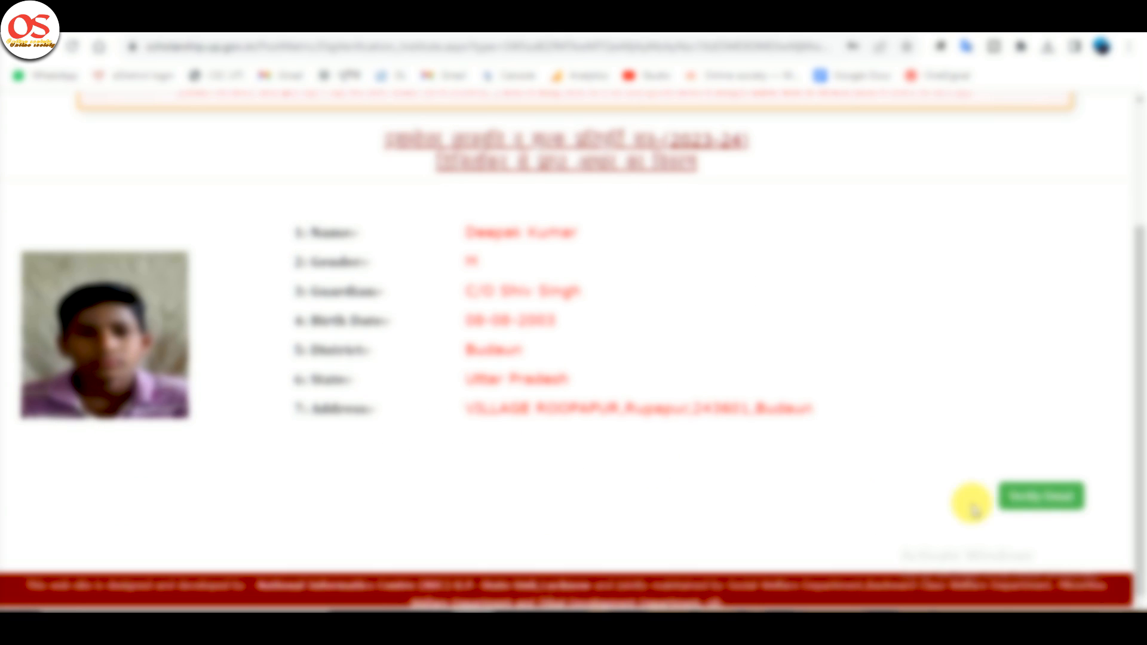
# - Confirm the DigiLocker-fetched student details with Verify Detail
pyautogui.click(1019, 497)
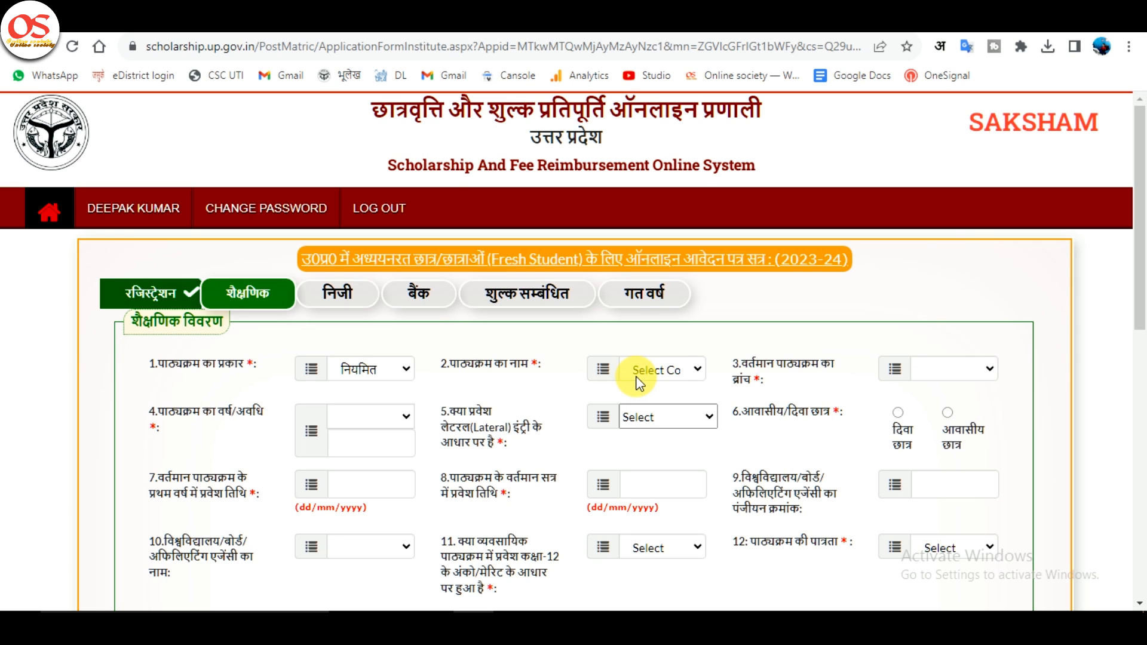
# - Choose the course name and course branch from their lists
pyautogui.click(669, 370)
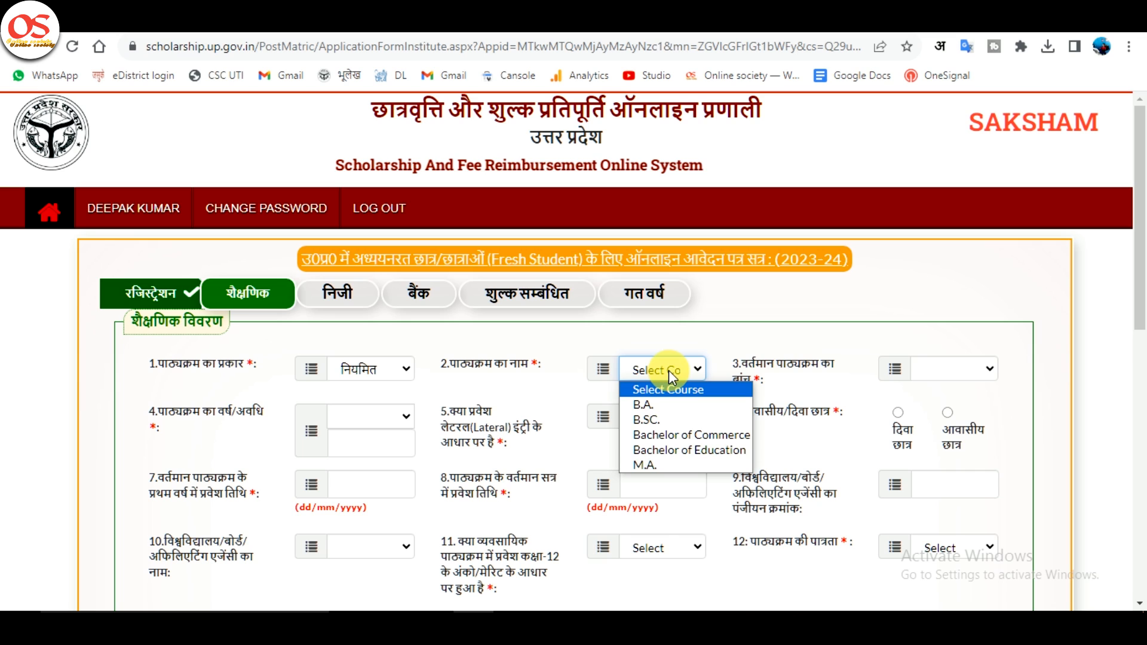
pyautogui.press('Down')
pyautogui.press('Return')
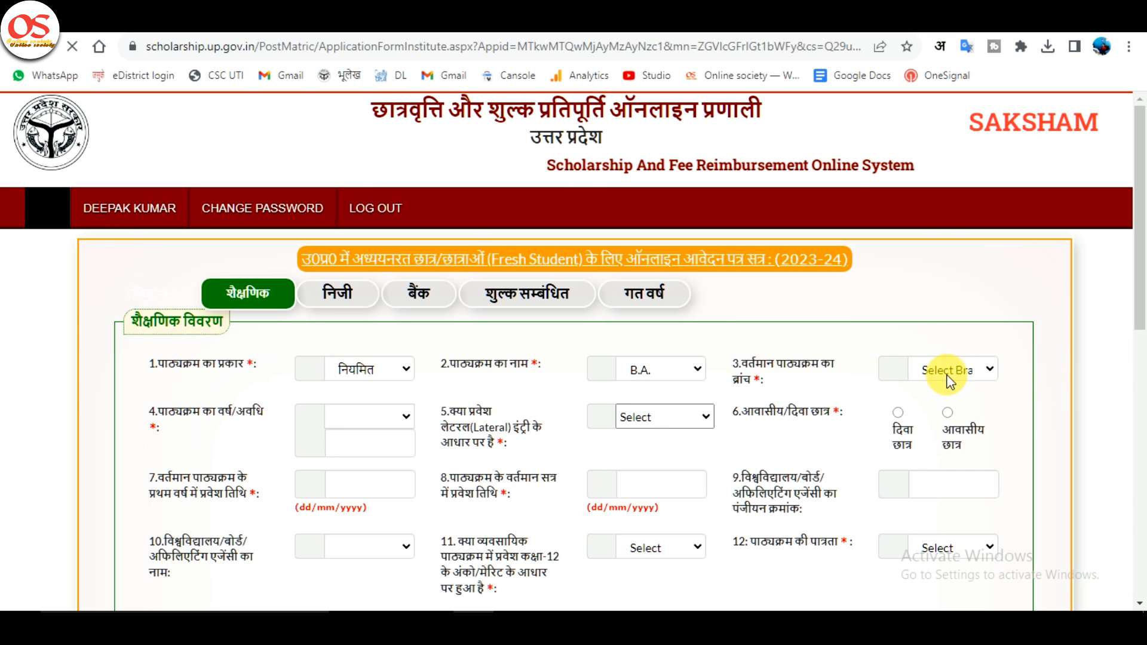
pyautogui.click(950, 371)
pyautogui.press('Down')
pyautogui.press('Return')
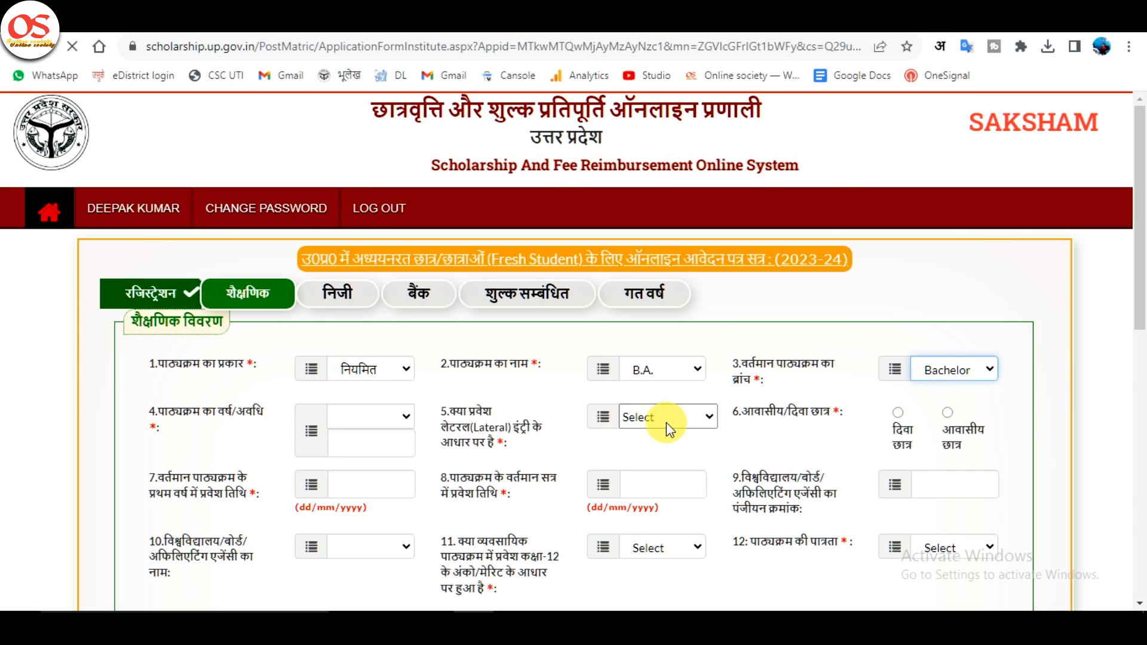
# - Set course year to 3 and lateral entry admission to NO
pyautogui.click(374, 418)
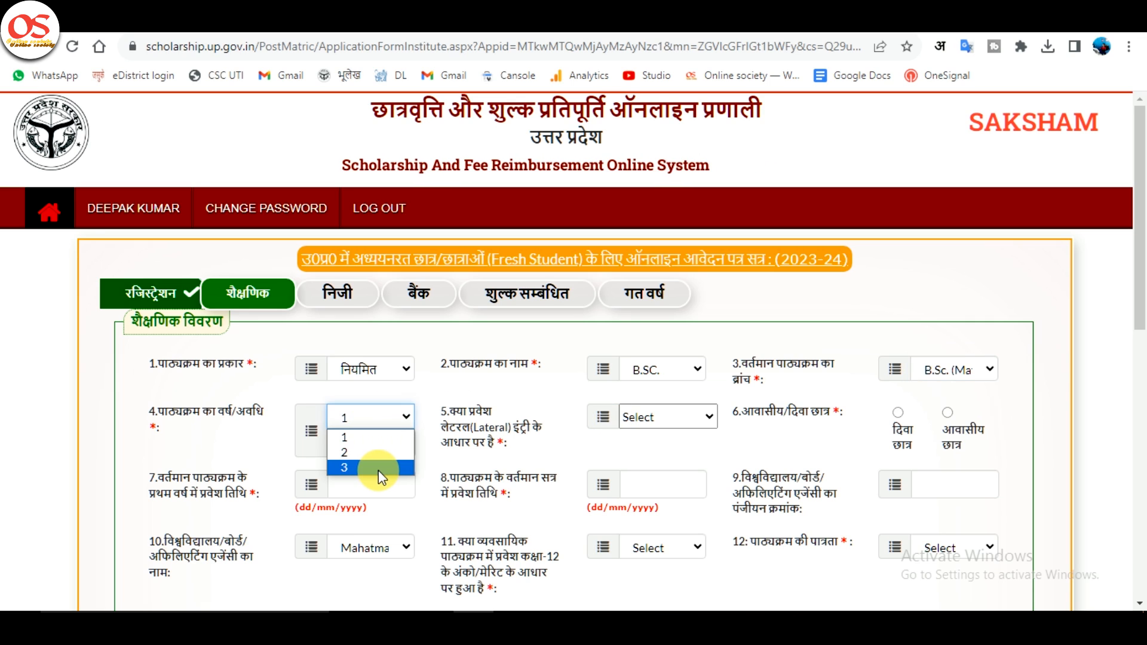
pyautogui.click(378, 470)
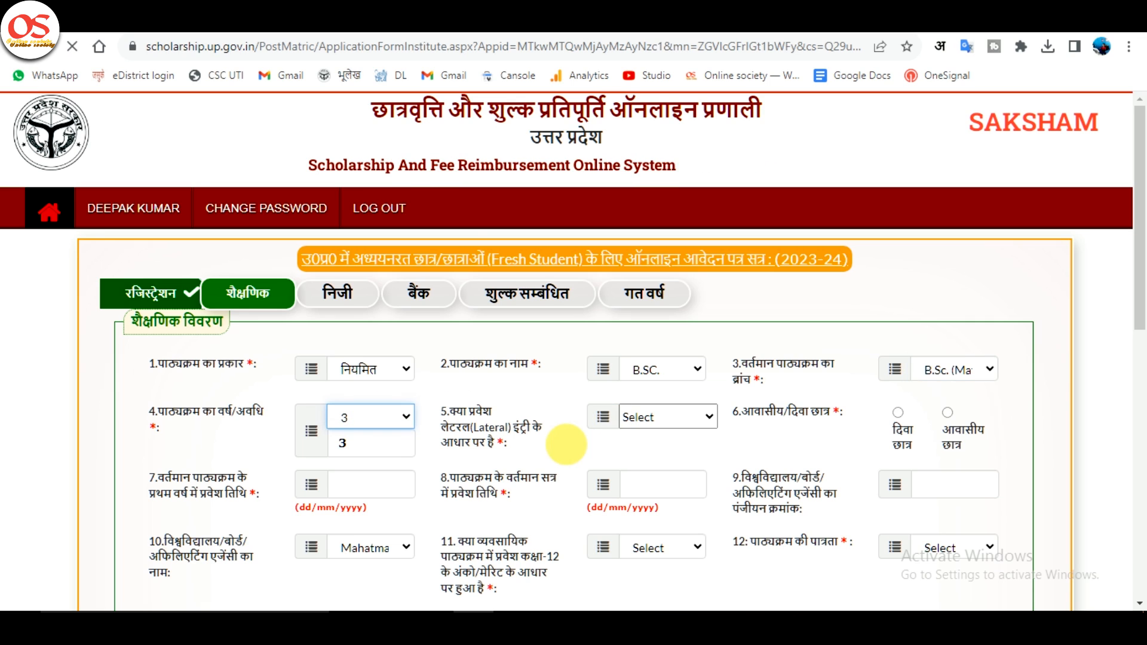
pyautogui.click(677, 421)
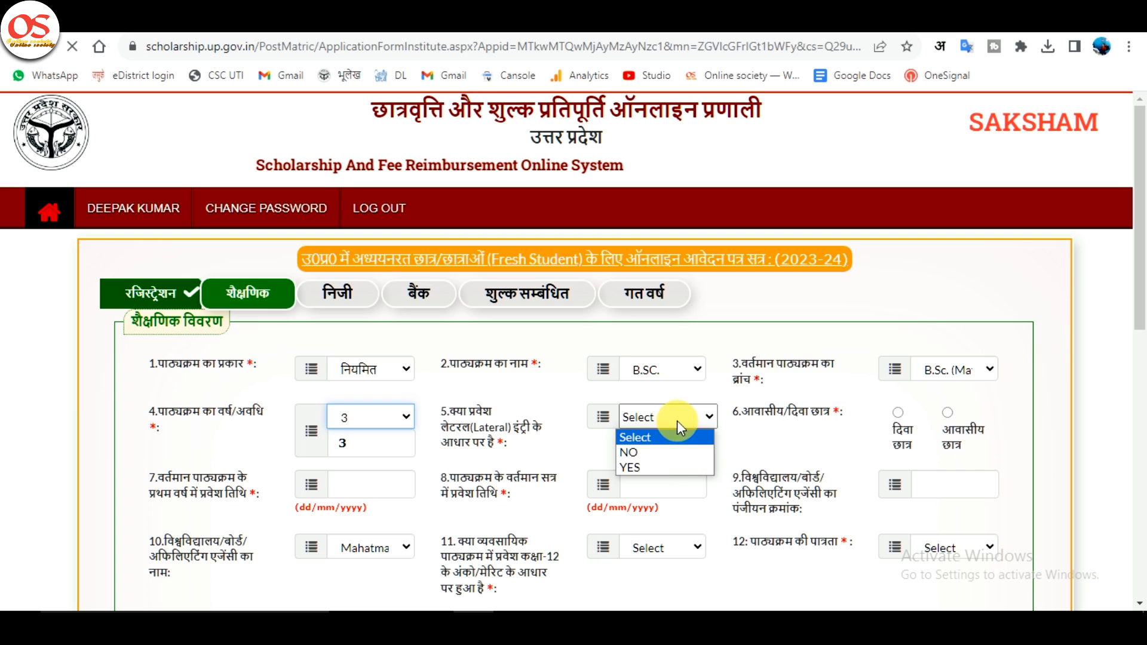
pyautogui.click(664, 454)
pyautogui.scroll(-1, 662, 463)
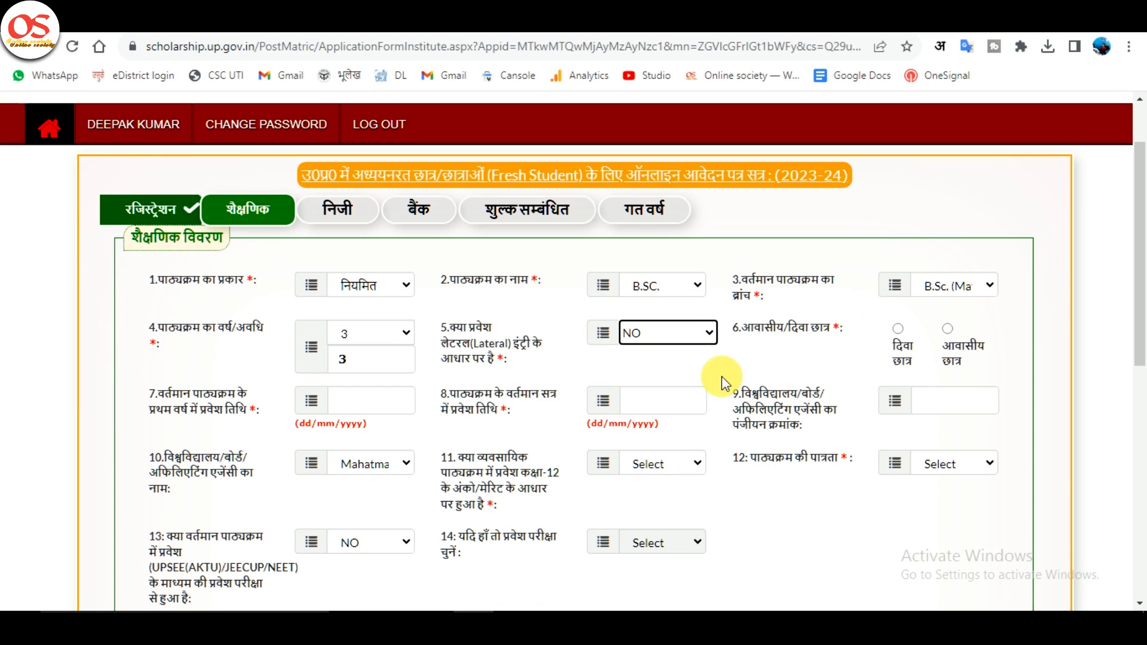
# - Mark the student as a day scholar with admission dates 01/07/2021 and 18/11/2023
pyautogui.click(898, 328)
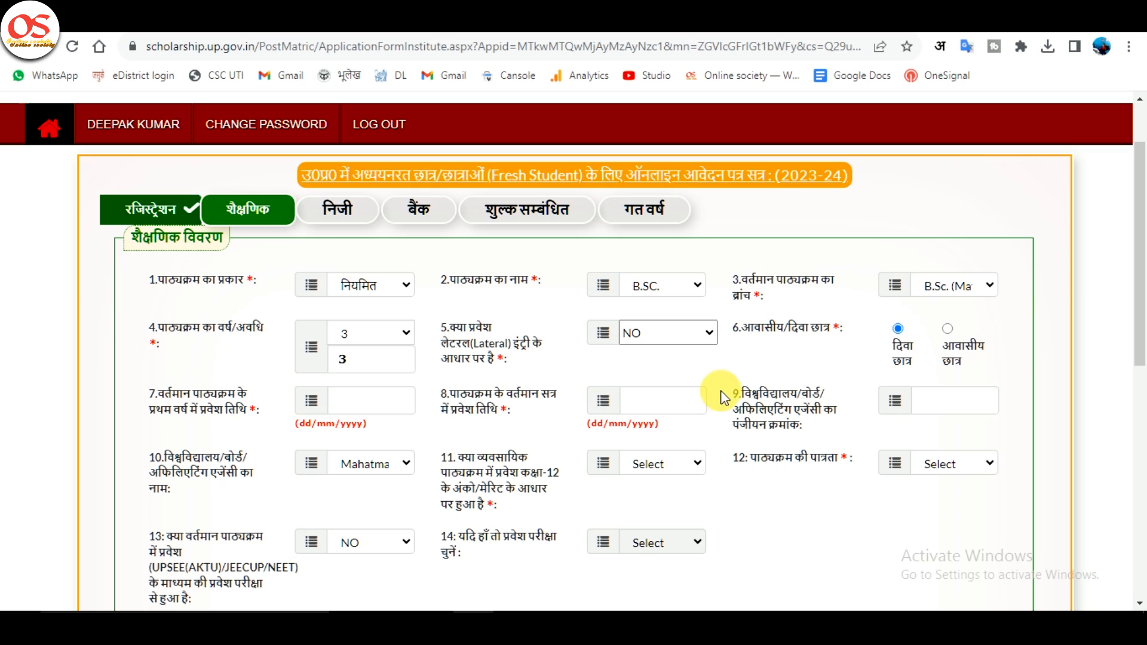
pyautogui.click(397, 404)
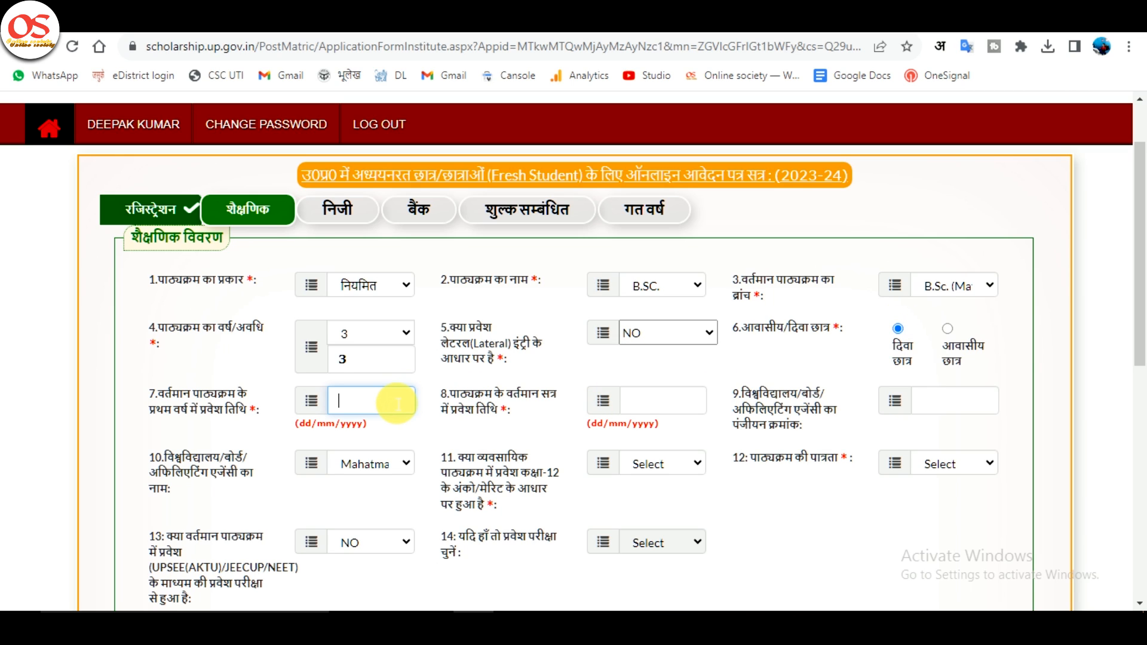
pyautogui.write('01/07/2021')
pyautogui.click(637, 406)
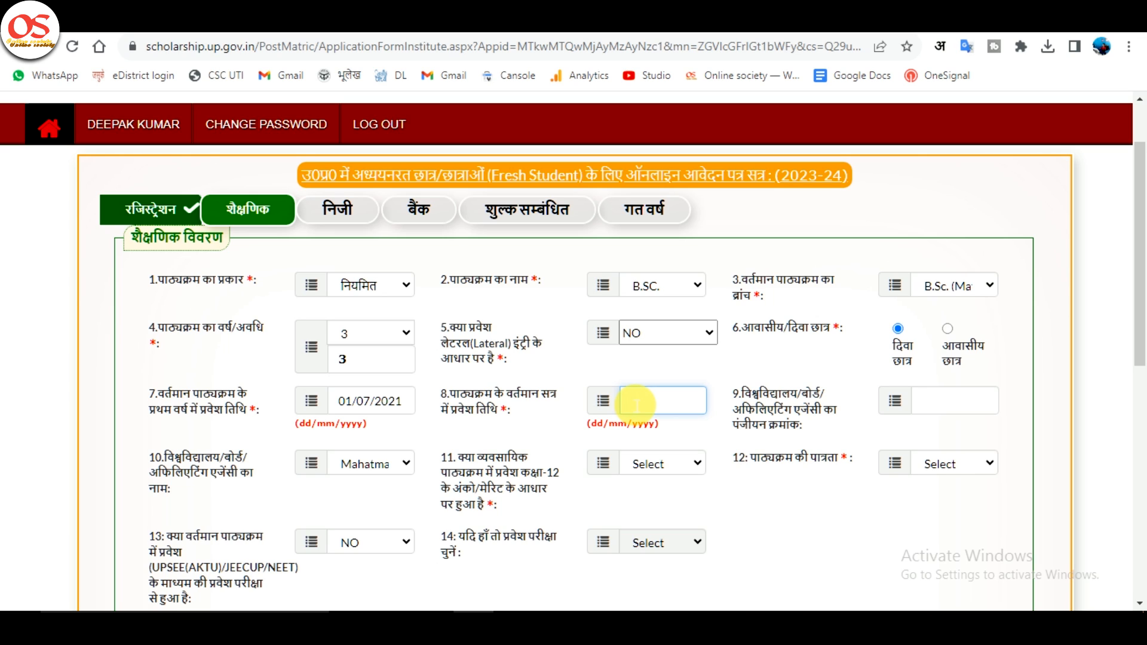
pyautogui.write('18/11/2023')
pyautogui.click(960, 409)
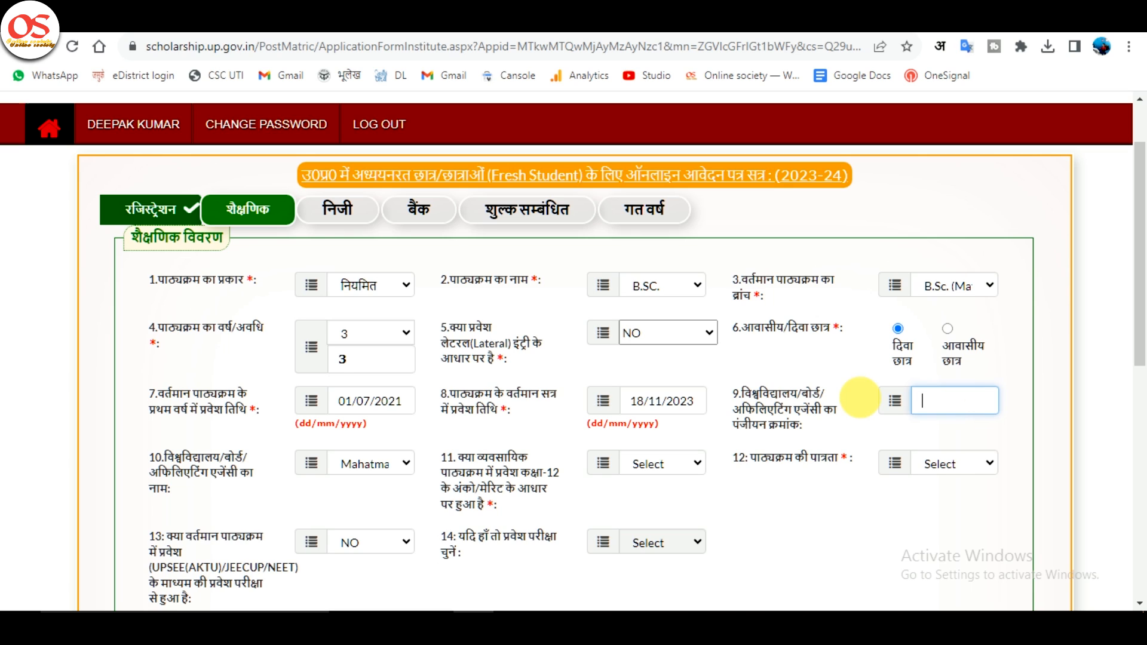
# - Answer YES for merit-based class-12 admission and set course eligibility to Intermediate (इंटरमीडिएट)
pyautogui.click(673, 466)
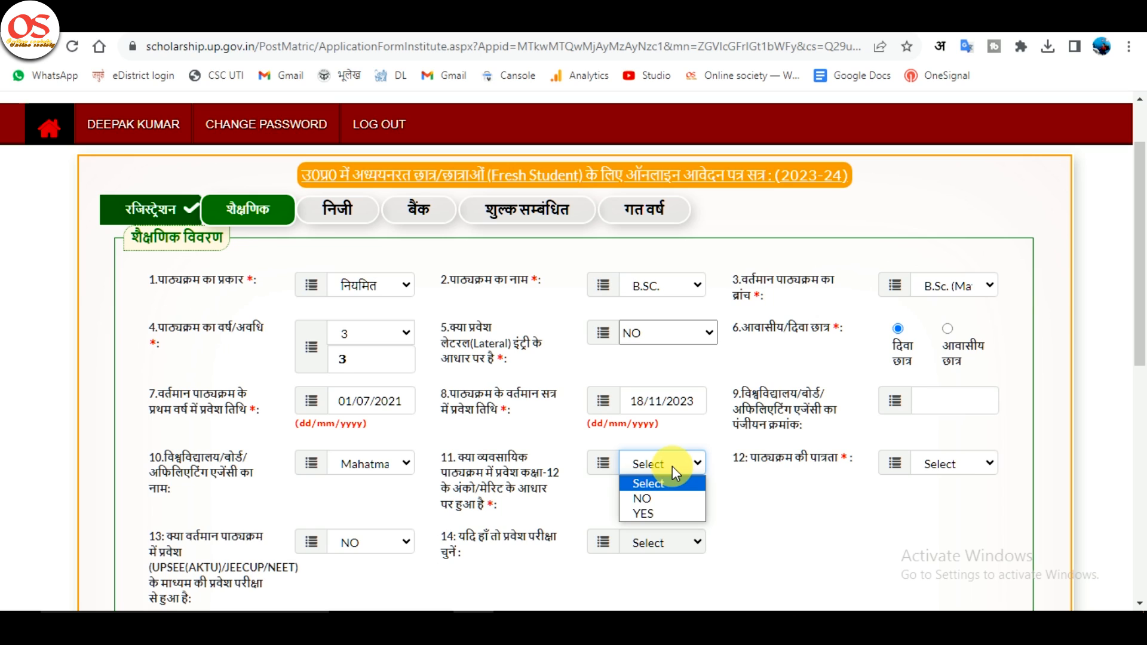
pyautogui.click(669, 513)
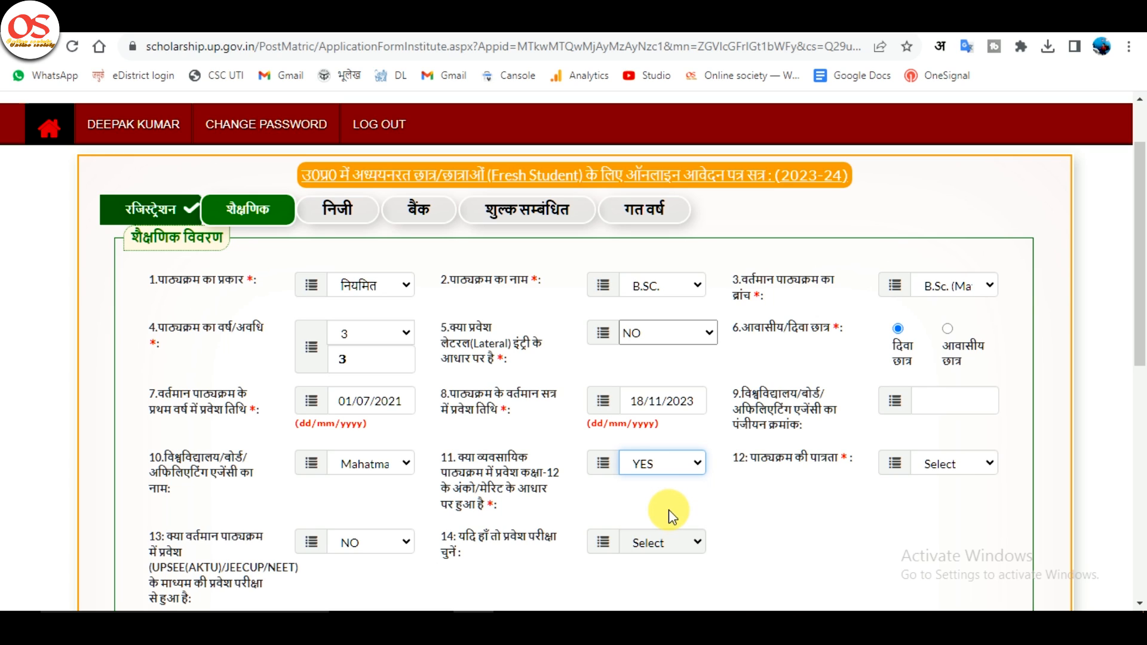
pyautogui.click(946, 461)
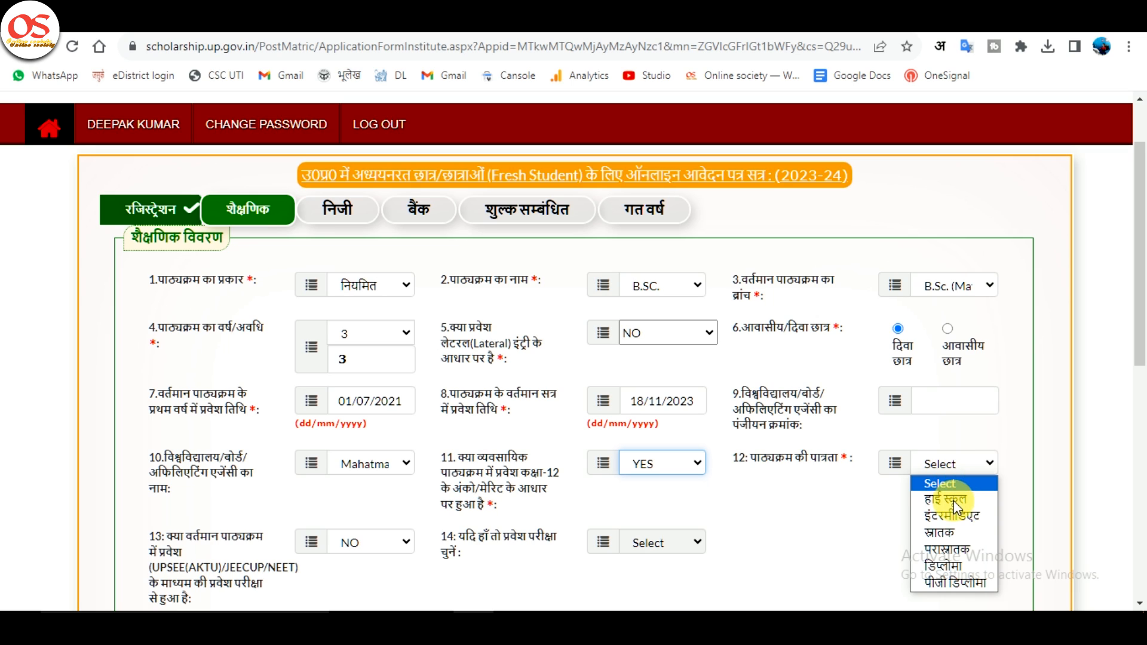
pyautogui.click(960, 519)
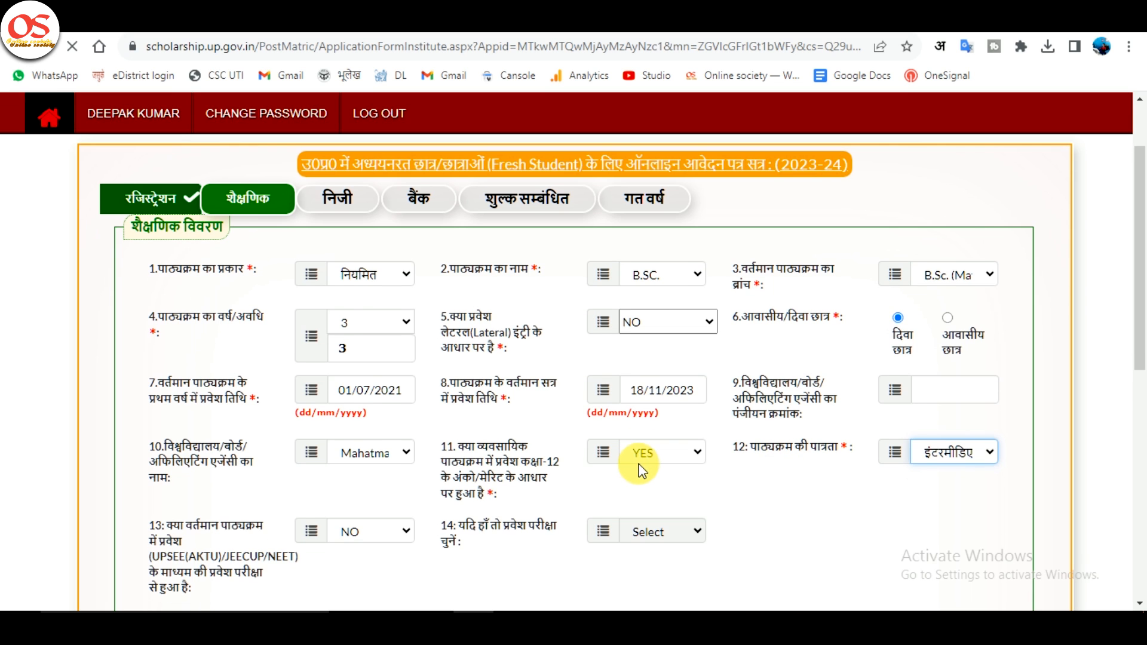
# - Enter the university registration number in field 9
pyautogui.scroll(-1, 639, 469)
pyautogui.scroll(-1, 641, 470)
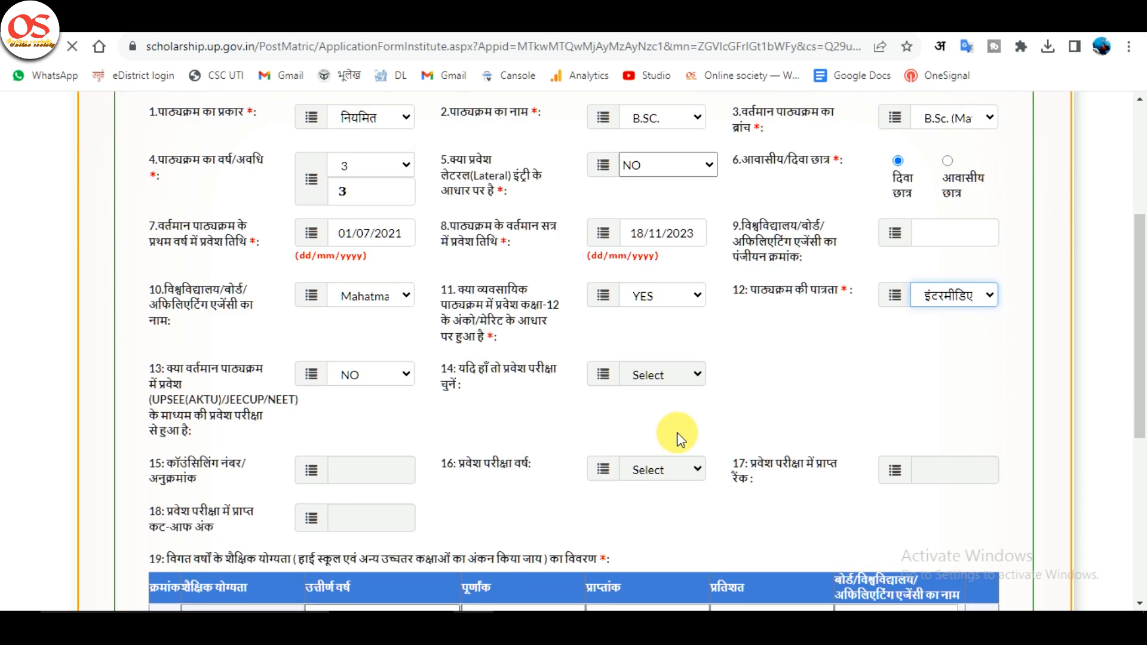
pyautogui.scroll(-2, 422, 275)
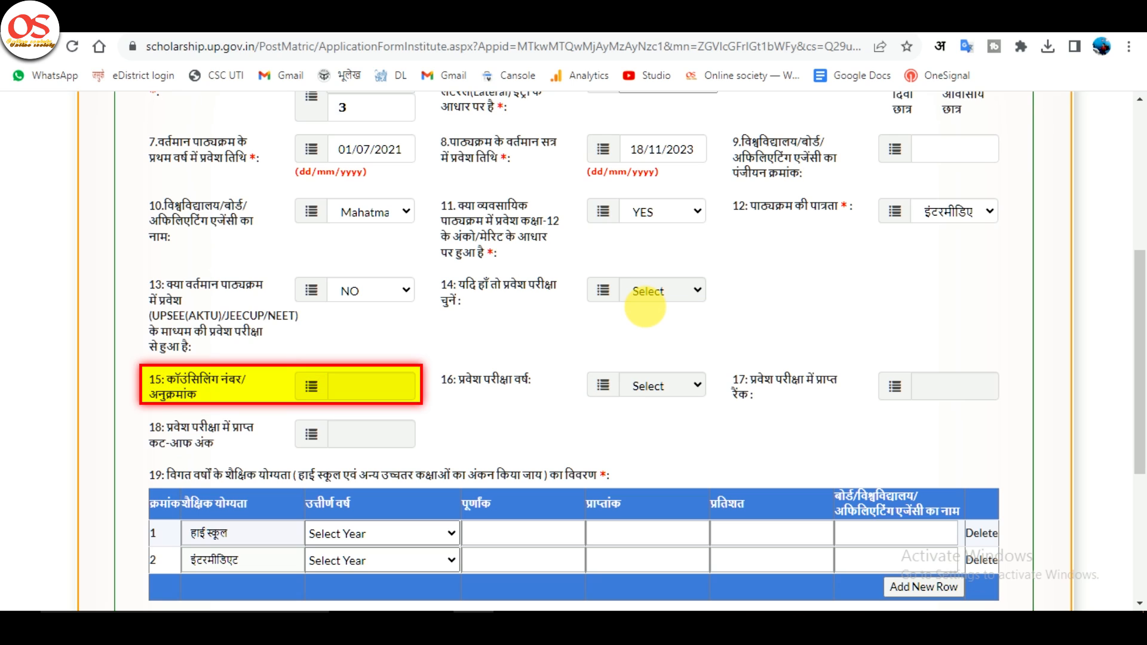
pyautogui.click(966, 160)
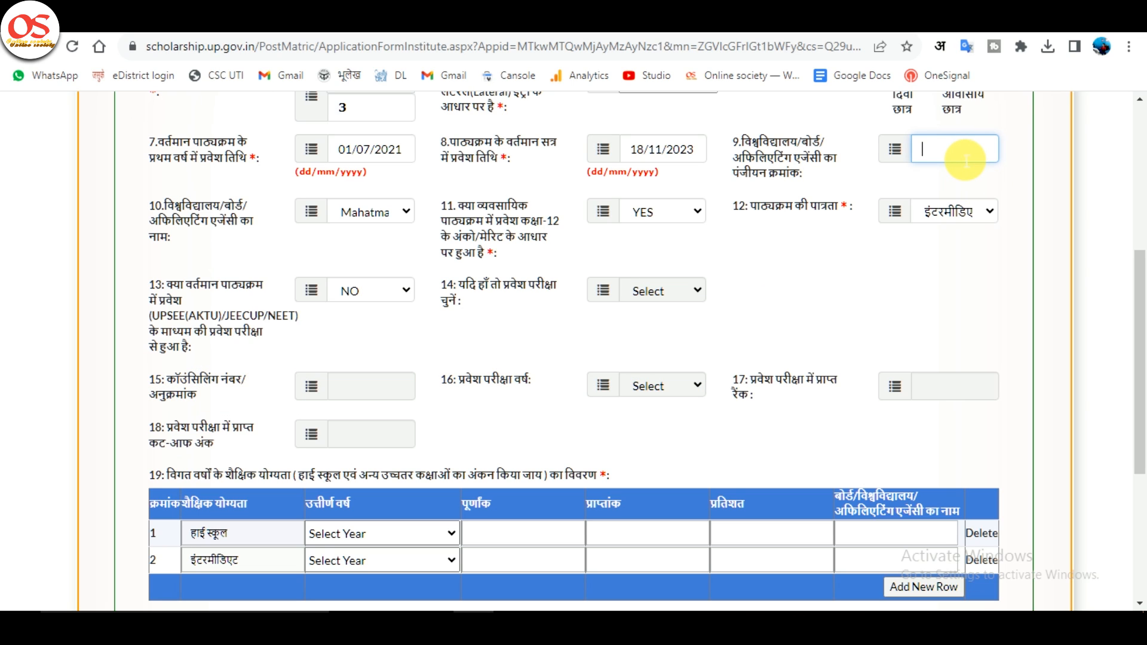
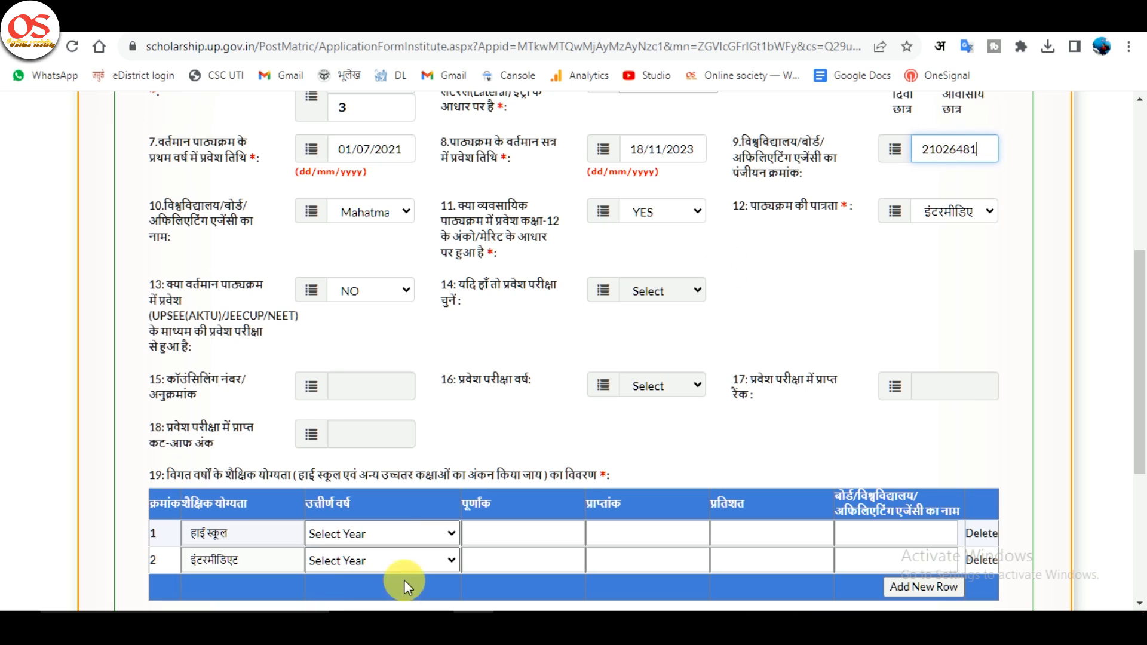
# - Fill the High School row: 2019, 398 of 600 marks, 66.33% (computed in Calculator), UP BOARD
pyautogui.click(397, 535)
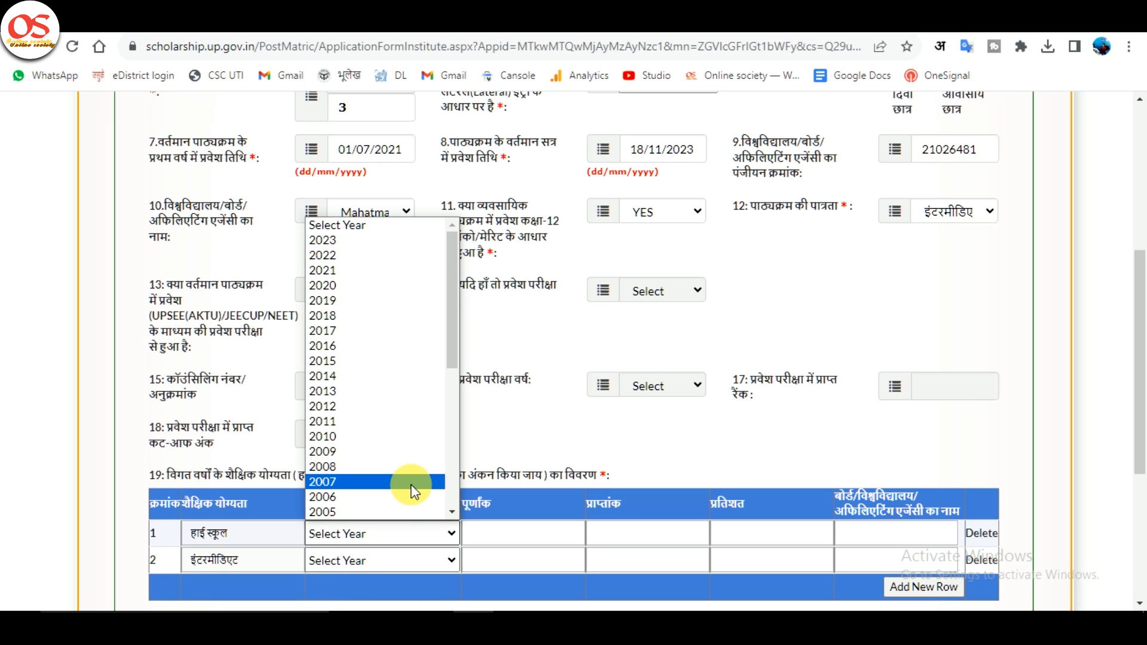
pyautogui.write('2019')
pyautogui.click(502, 538)
pyautogui.write('600')
pyautogui.press('Tab')
pyautogui.write('398')
pyautogui.press('Tab')
pyautogui.press('super')
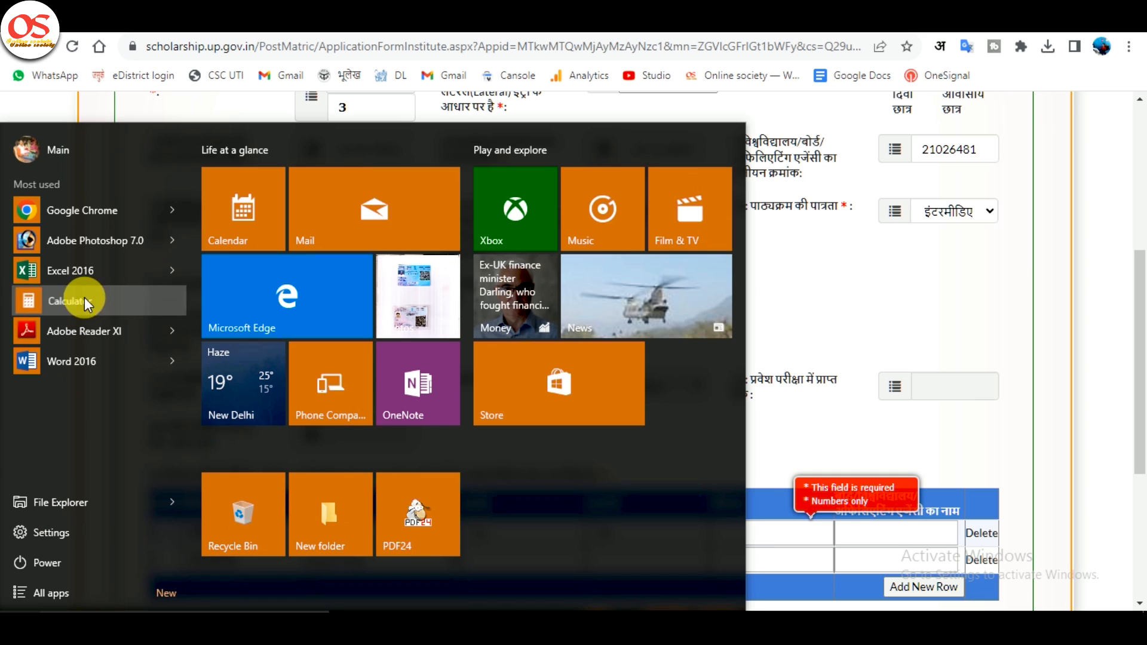
pyautogui.click(84, 297)
pyautogui.write('398/')
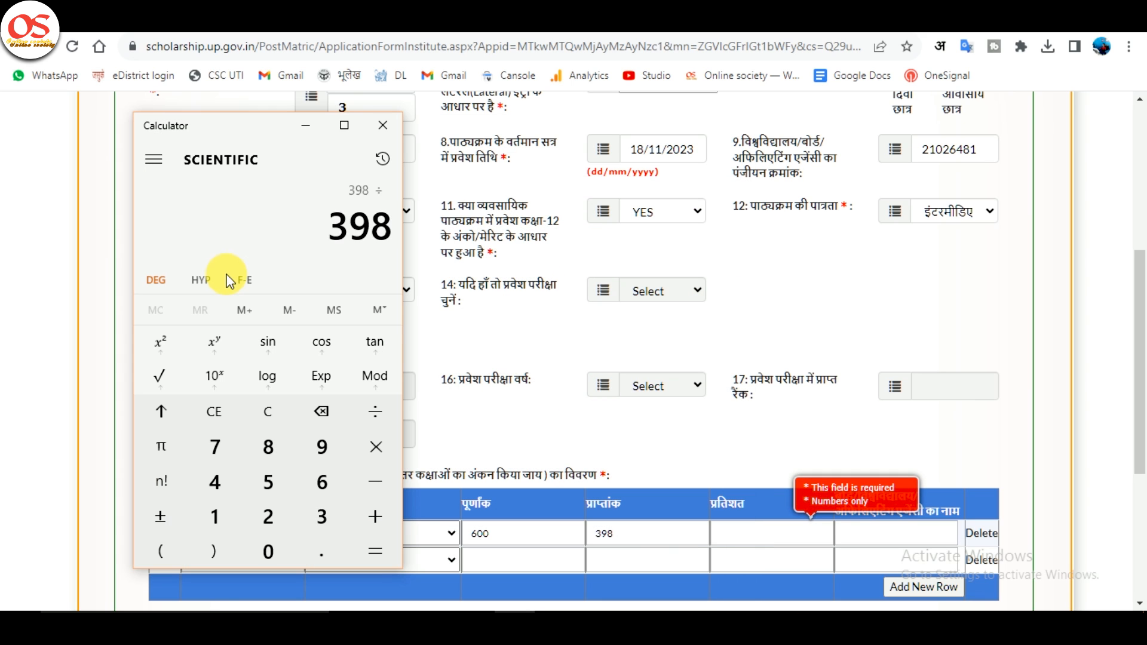
pyautogui.write('6')
pyautogui.press('Return')
pyautogui.click(753, 538)
pyautogui.write('66.33')
pyautogui.press('Tab')
pyautogui.write('UP')
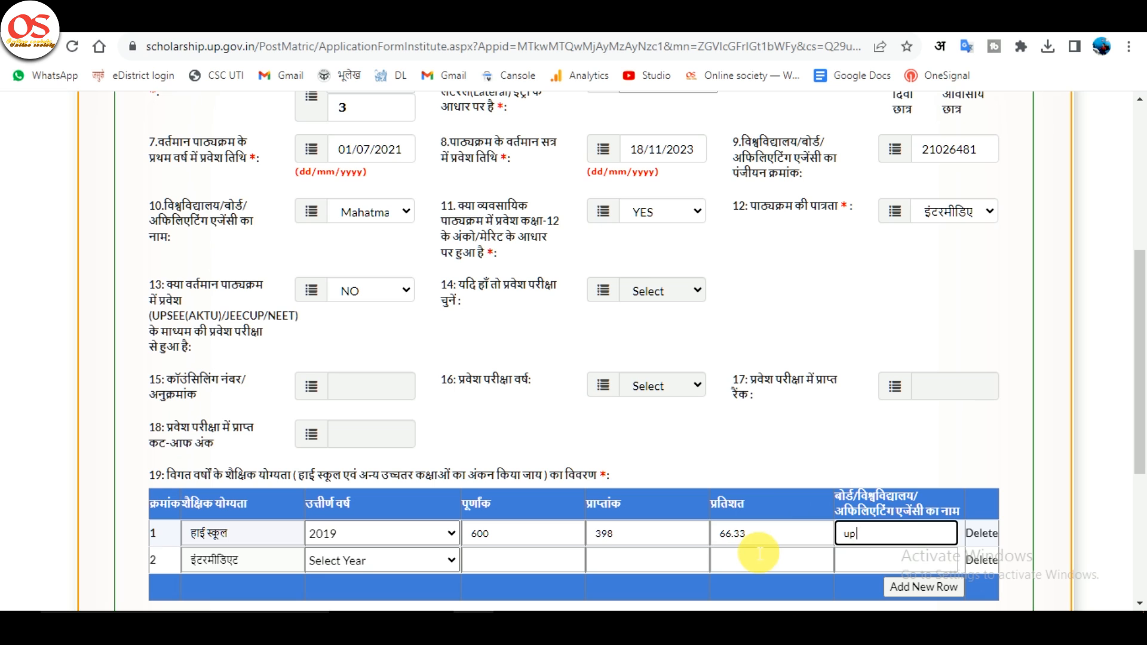
pyautogui.write(' BOARD')
# - Fill the Intermediate row: 2021, 321 of 500 marks, 64.20%
pyautogui.press('Tab')
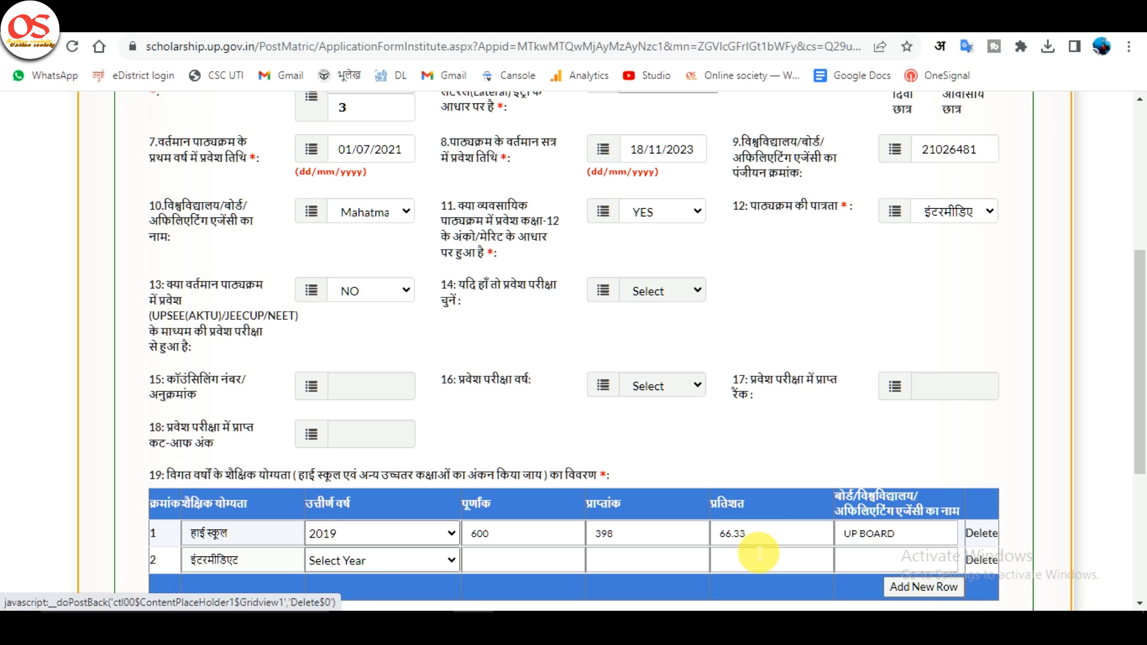
pyautogui.click(379, 560)
pyautogui.write('2021')
pyautogui.press('Tab')
pyautogui.write('500')
pyautogui.press('Tab')
pyautogui.write('321')
pyautogui.press('Tab')
pyautogui.write('321/5')
pyautogui.click(754, 565)
pyautogui.write('64.20')
pyautogui.scroll(-3, 490, 495)
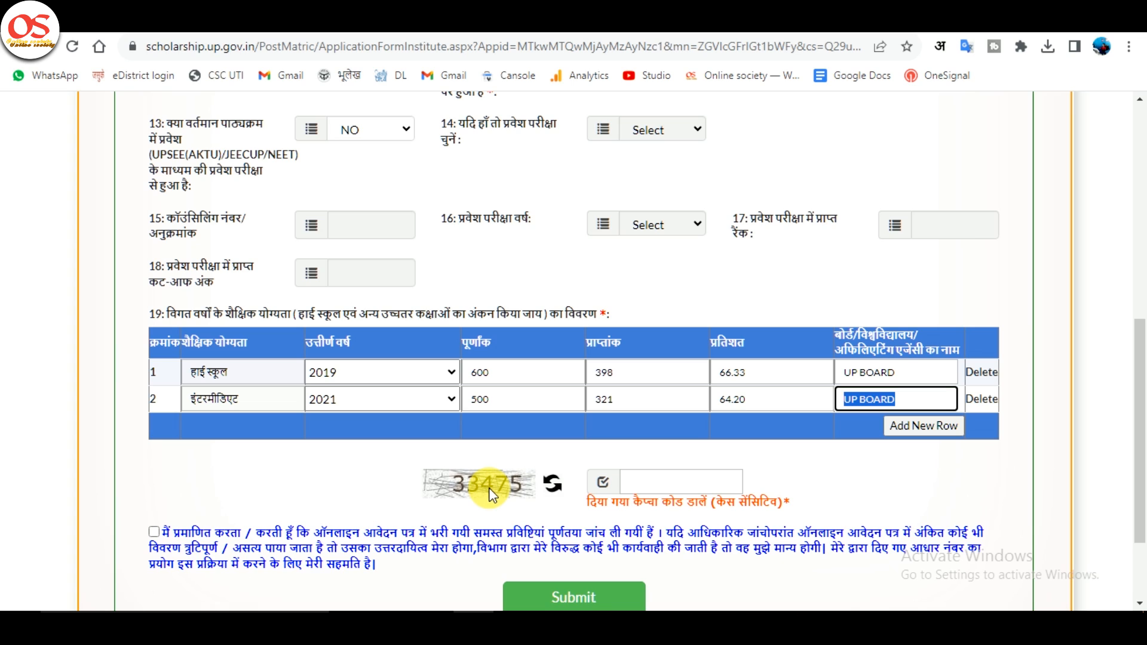
# - Fill in the captcha code, tick the correct-information declaration and submit the academic section
pyautogui.scroll(-1, 489, 494)
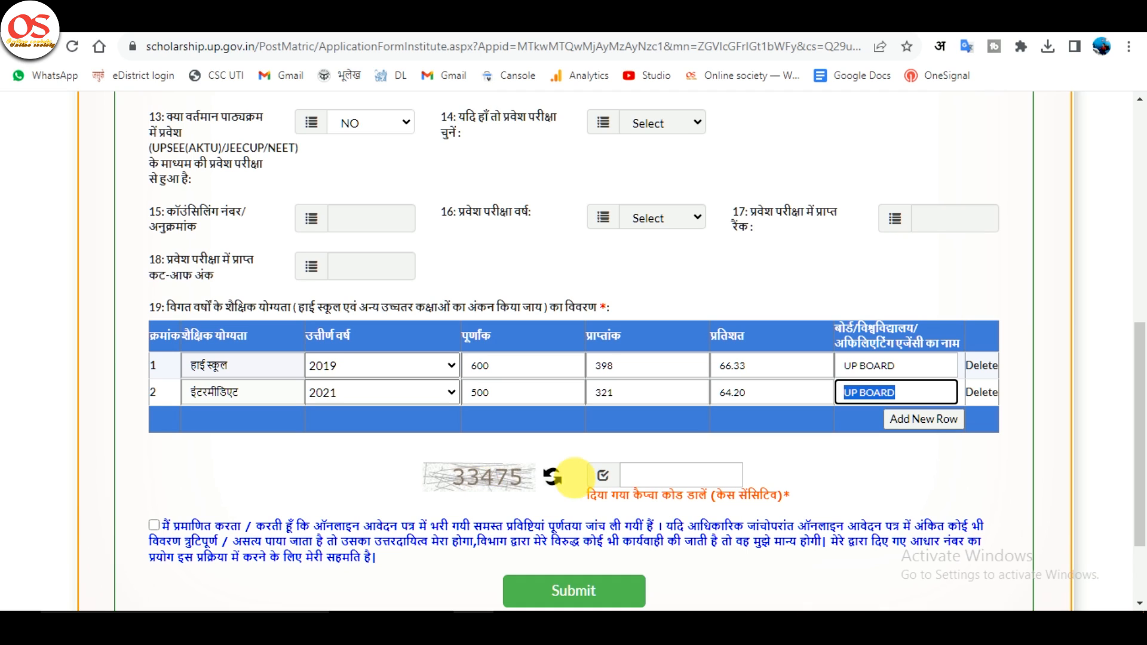
pyautogui.click(631, 477)
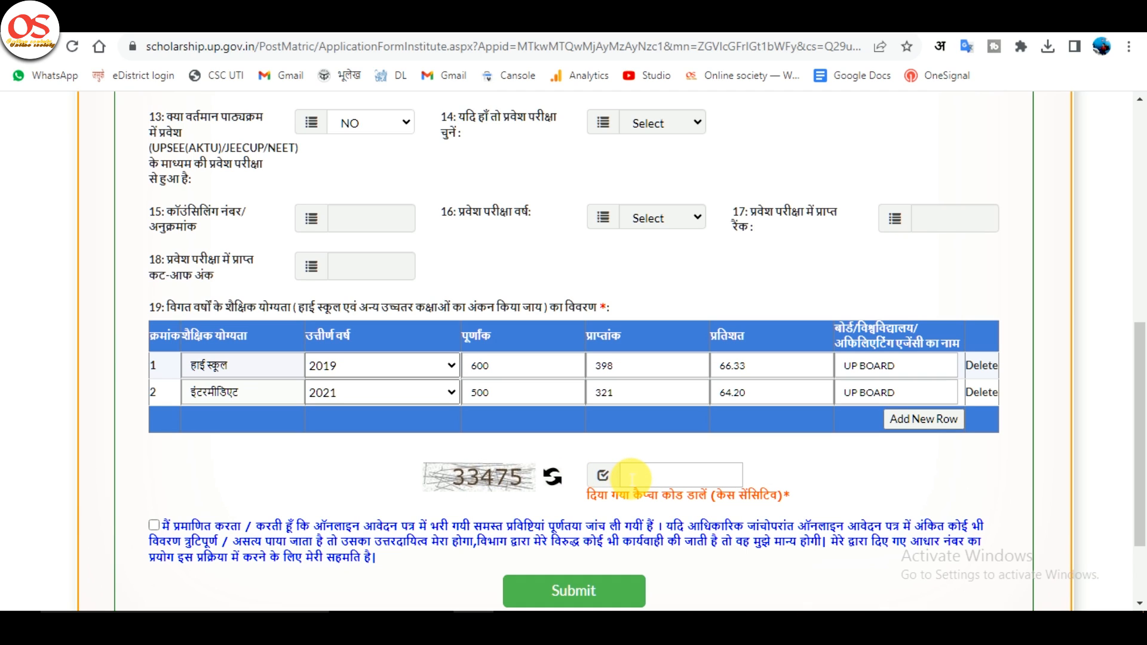
pyautogui.click(630, 477)
pyautogui.write('33')
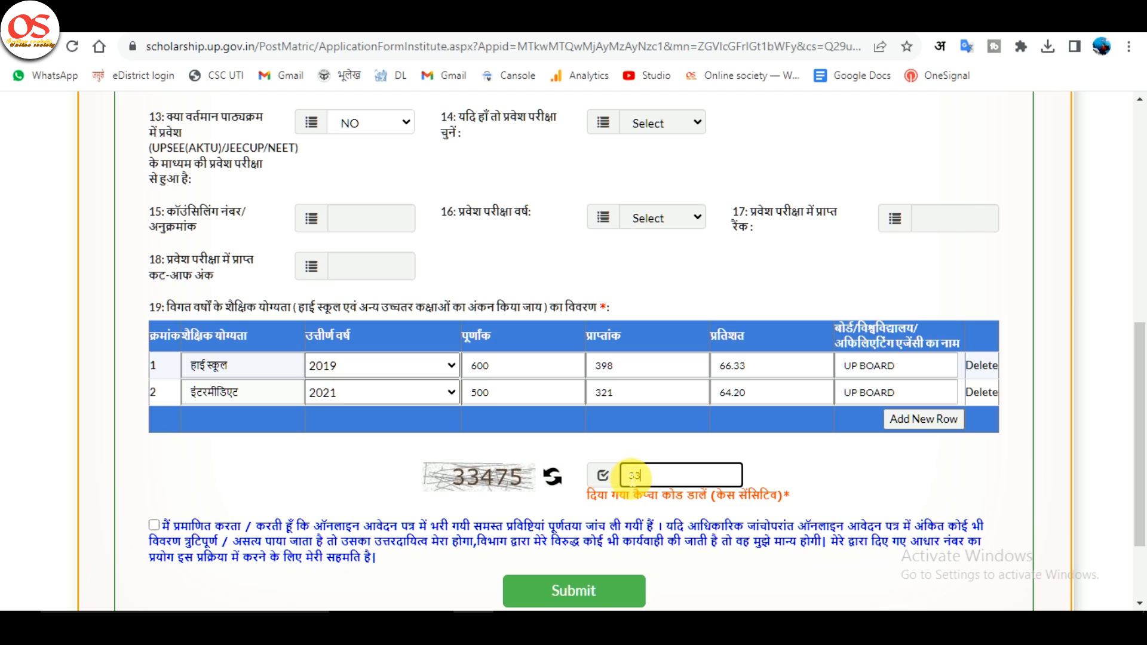
pyautogui.write('7475')
pyautogui.click(154, 525)
pyautogui.click(586, 591)
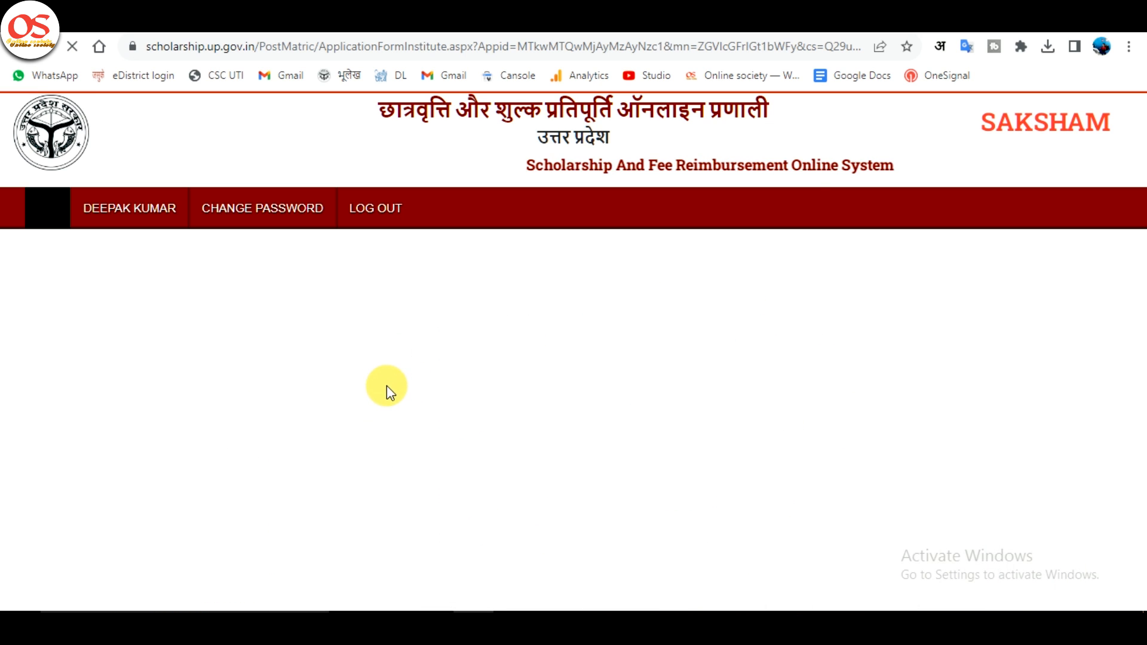
pyautogui.scroll(-1, 412, 431)
# - Enter the permanent residential address lines, removing the disallowed hyphen
pyautogui.click(382, 297)
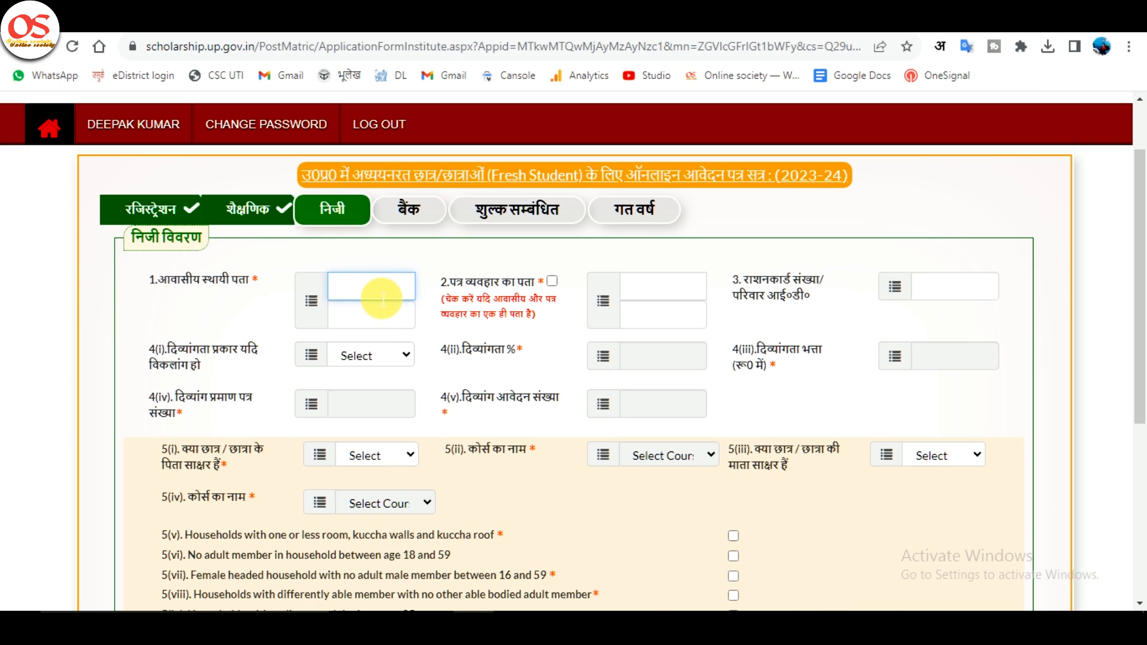
pyautogui.press('Tab')
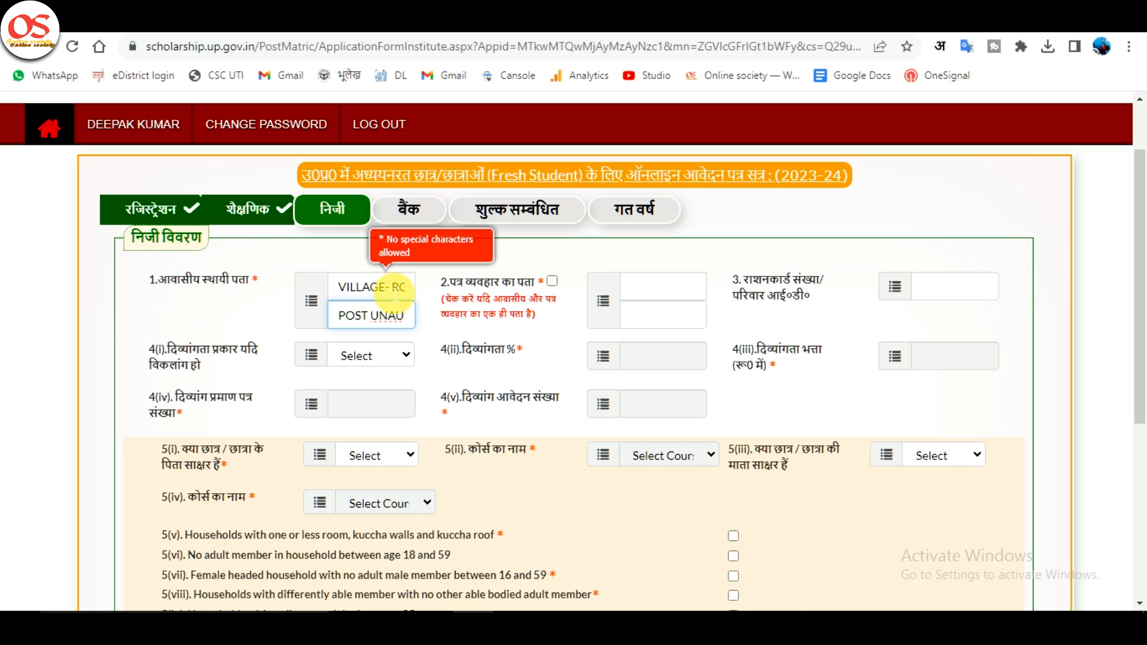
pyautogui.click(398, 286)
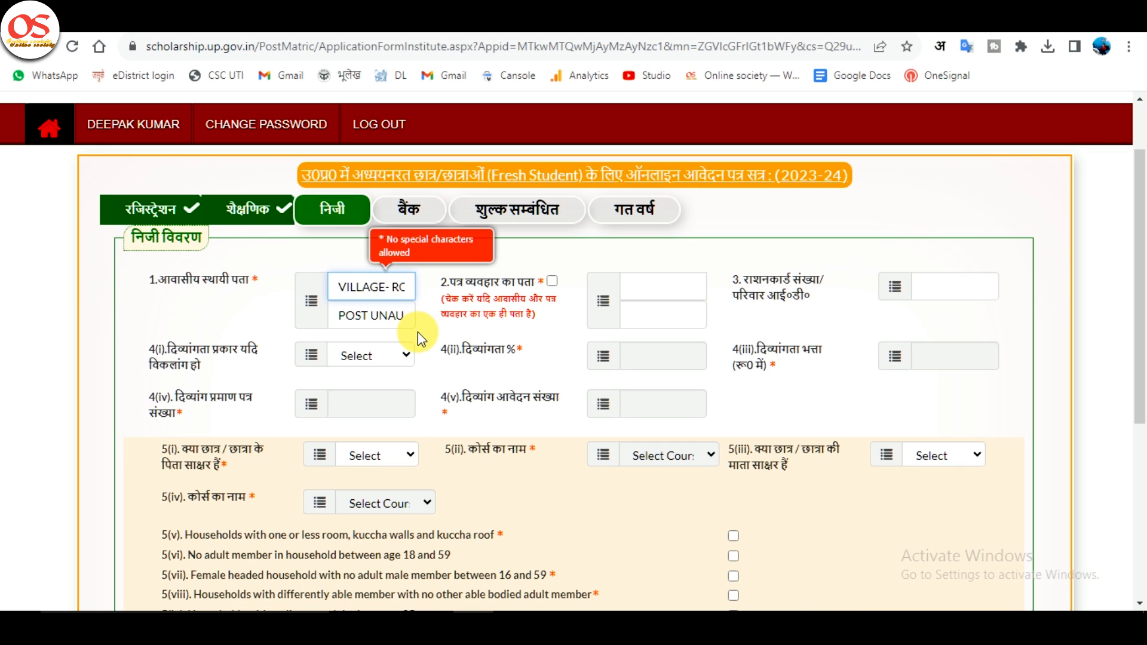
pyautogui.press('BackSpace')
# - Tick the पत्र व्यवहार का पता box to copy the permanent address into the correspondence address
pyautogui.click(552, 281)
pyautogui.click(986, 290)
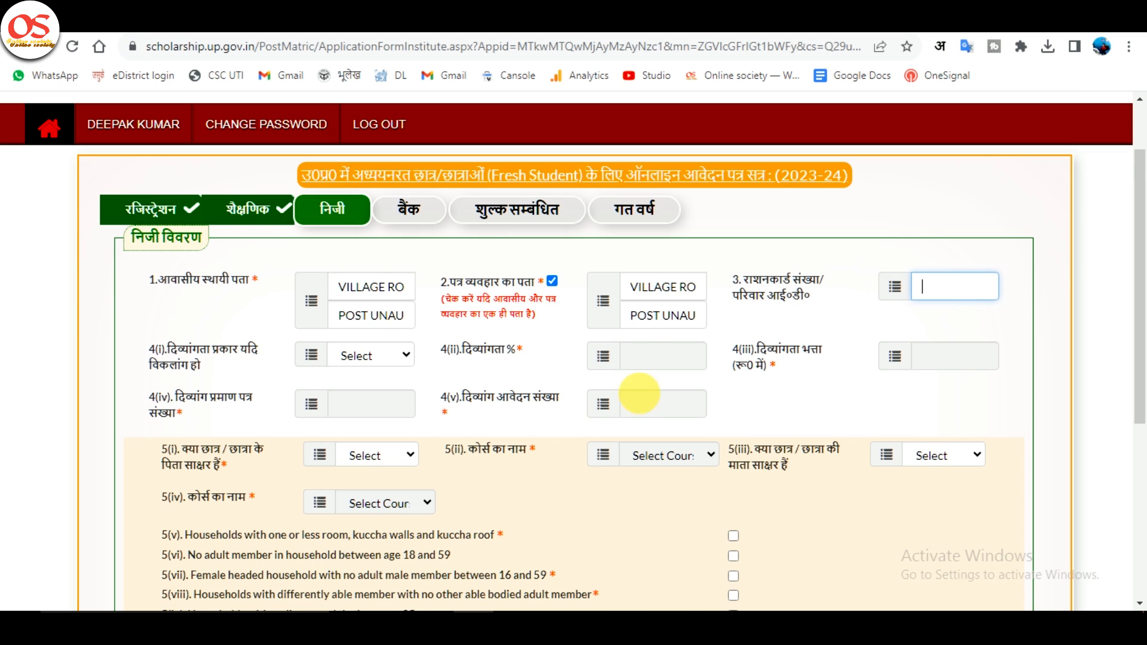
pyautogui.scroll(-1, 405, 397)
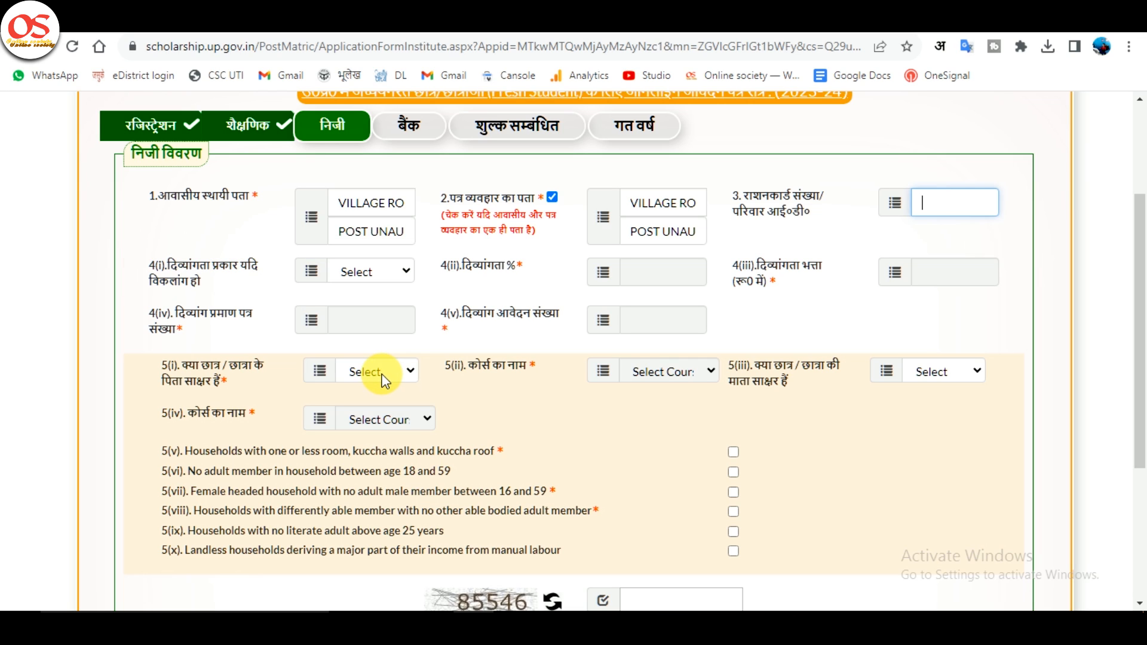
# - Mark the father as literate (YES) with course level Class 1 to 5
pyautogui.click(383, 377)
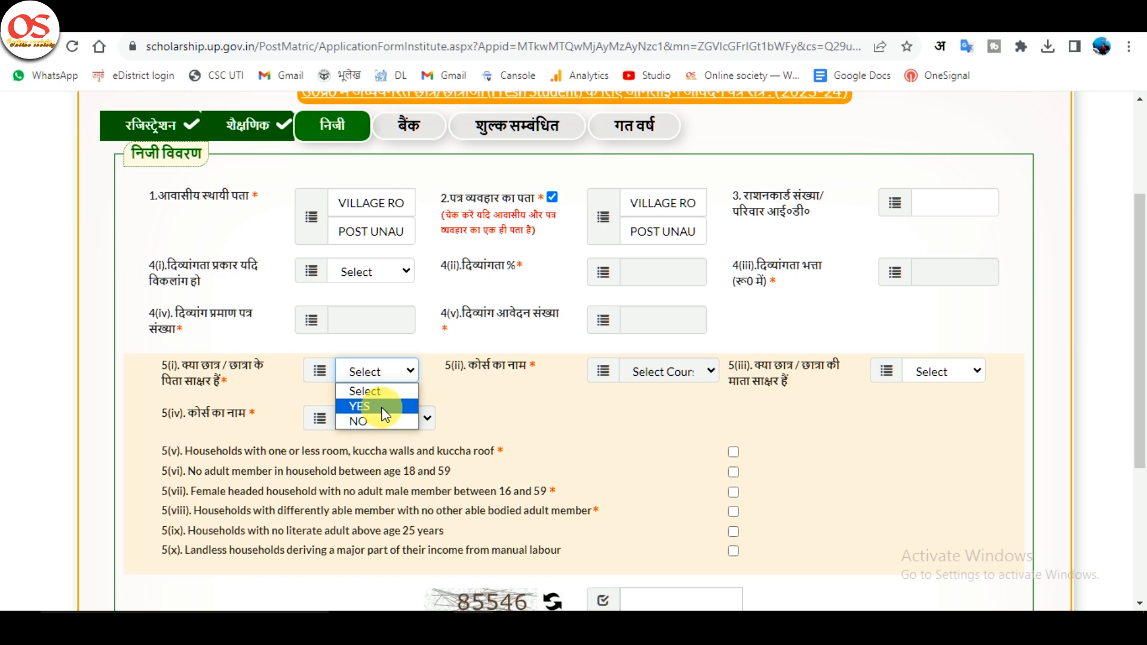
pyautogui.click(365, 421)
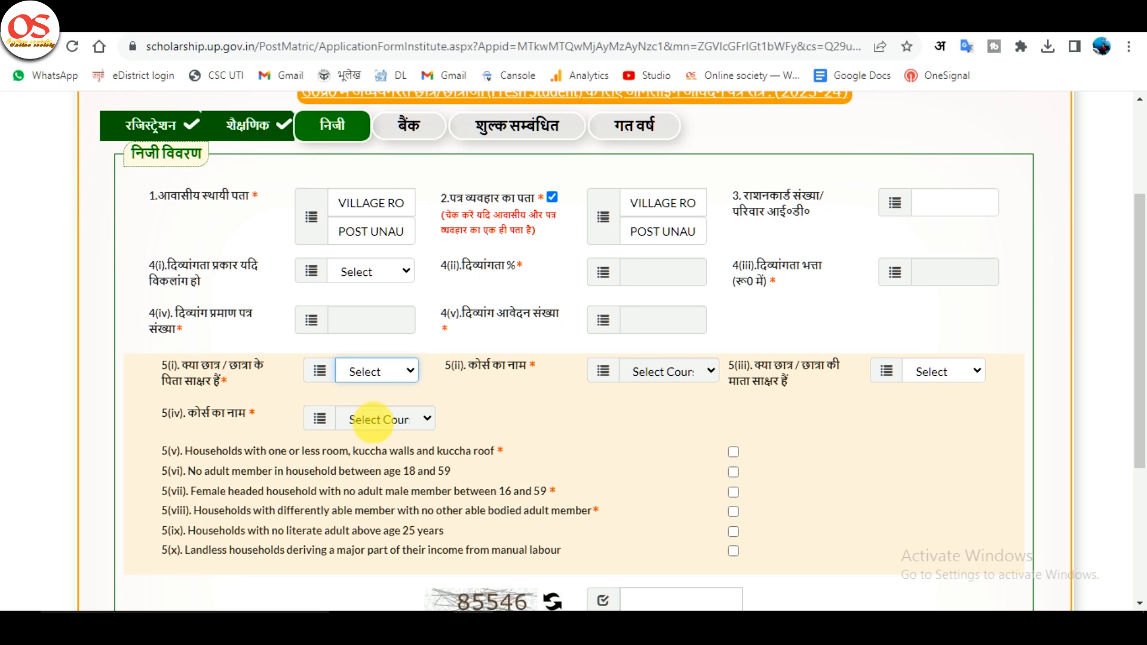
pyautogui.click(402, 375)
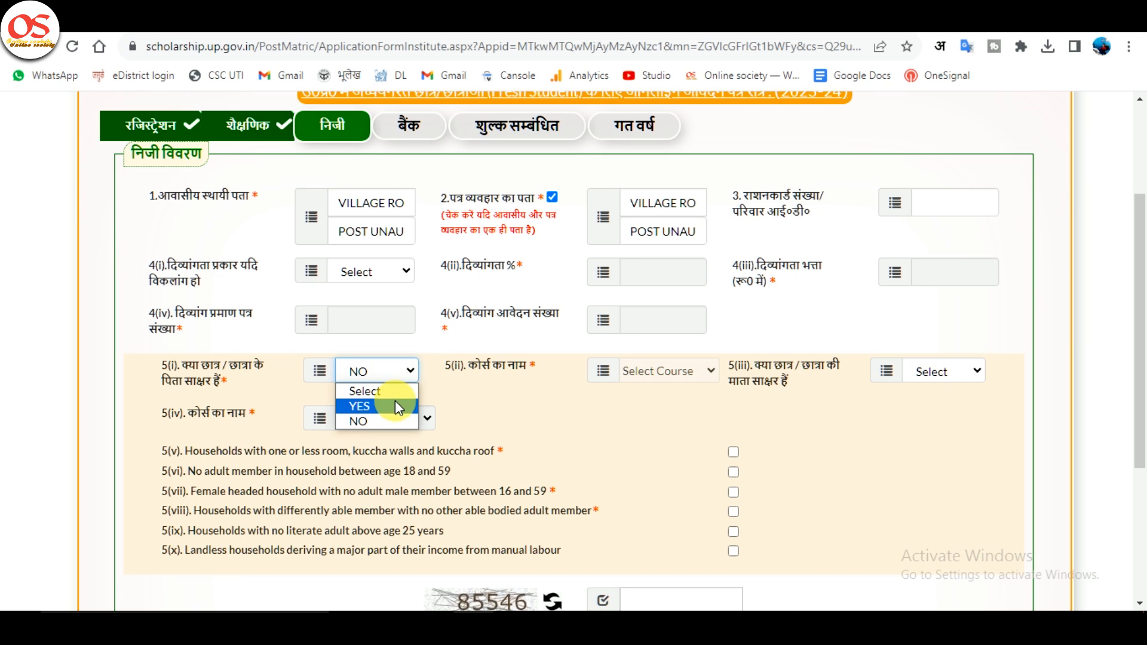
pyautogui.click(401, 400)
pyautogui.click(687, 370)
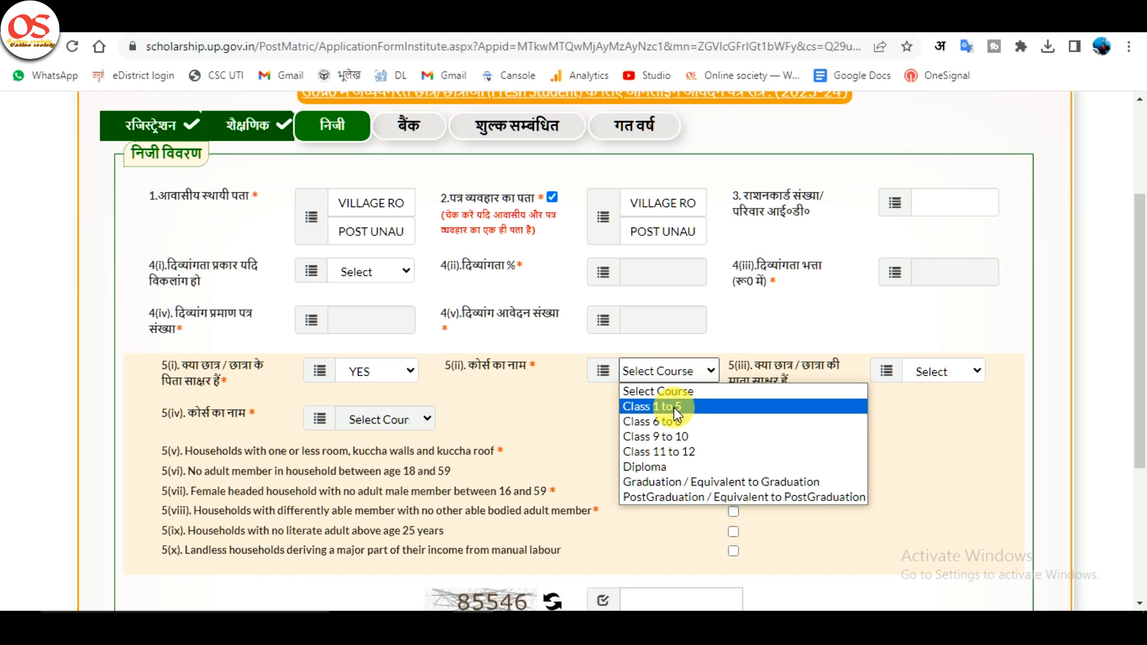
pyautogui.click(676, 408)
# - Mark the mother as literate (YES) with course level Class 1 to 5
pyautogui.click(966, 380)
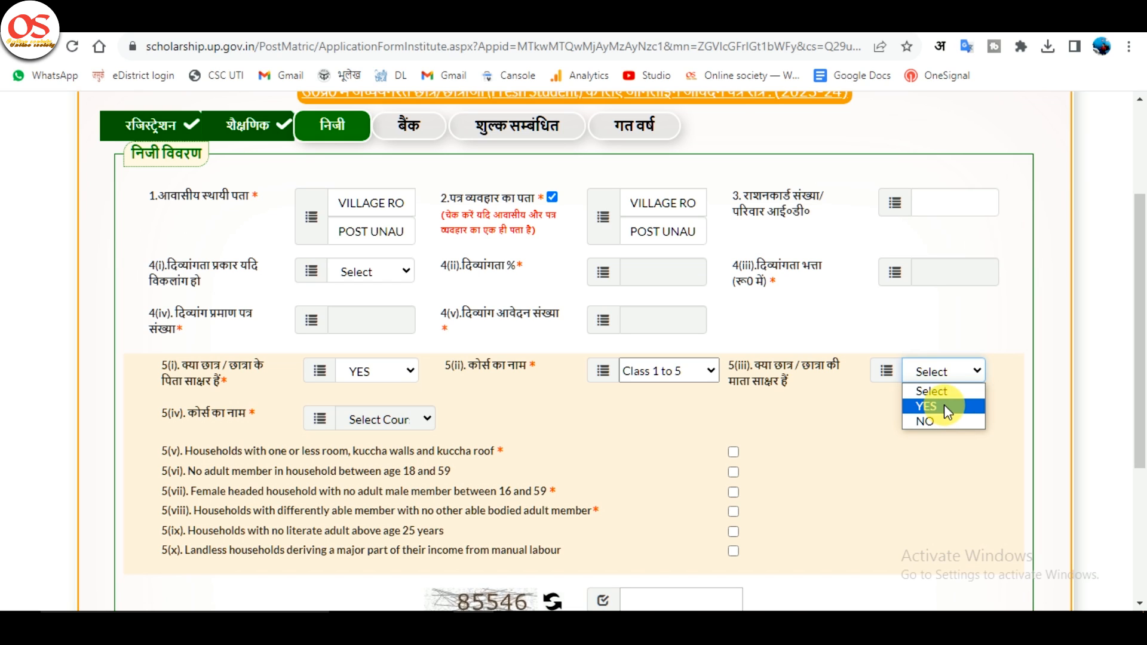
pyautogui.click(945, 409)
pyautogui.click(421, 418)
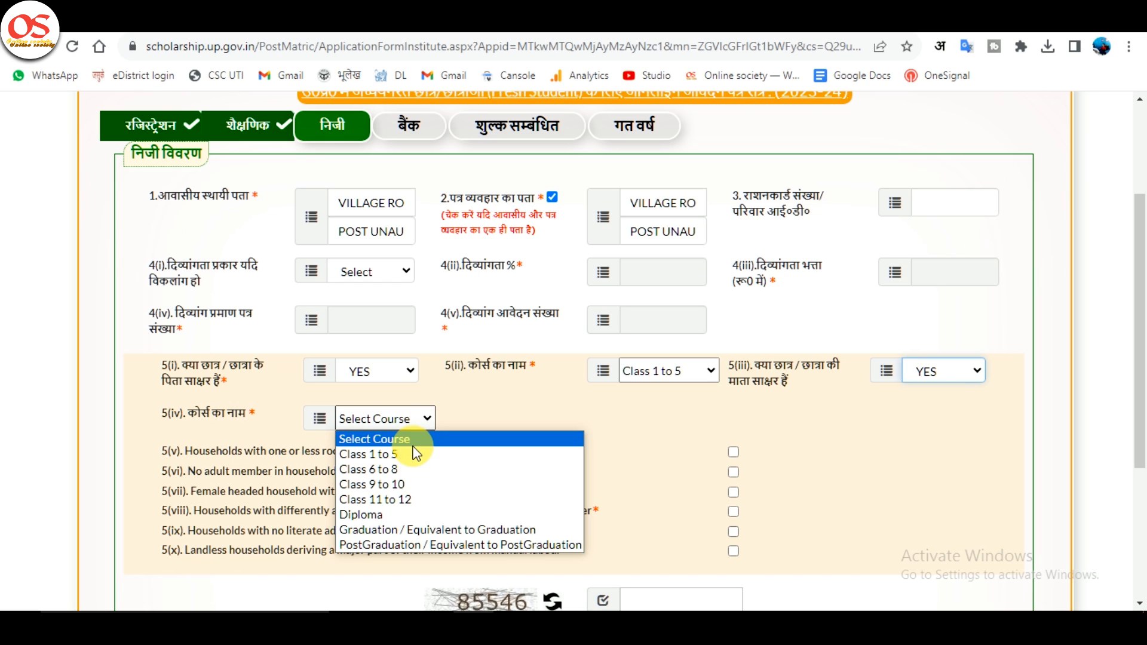
pyautogui.click(411, 454)
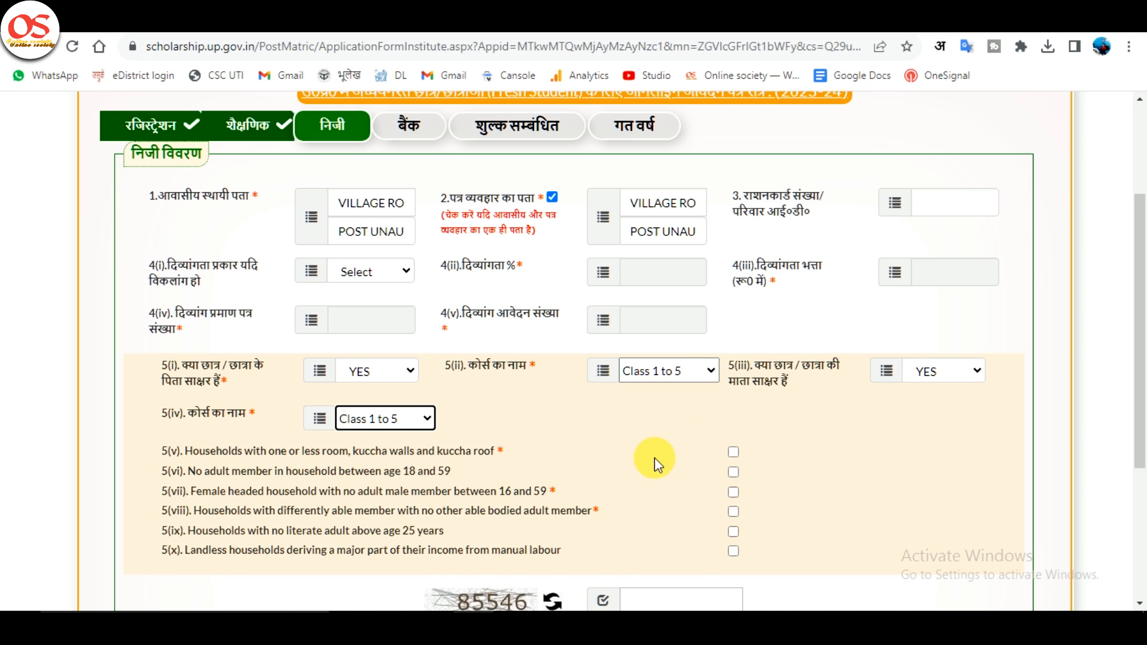
pyautogui.scroll(-3, 655, 464)
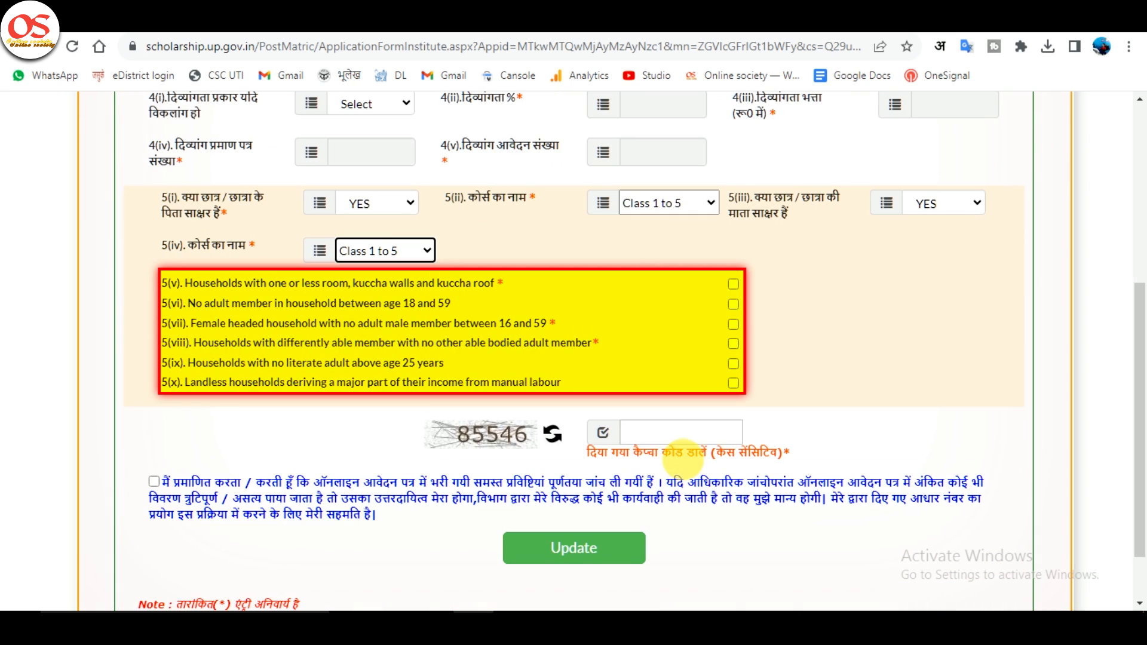
# - Fill the captcha, accept the declaration, update the personal details, and go to the शुल्क सम्बंधित section
pyautogui.click(683, 435)
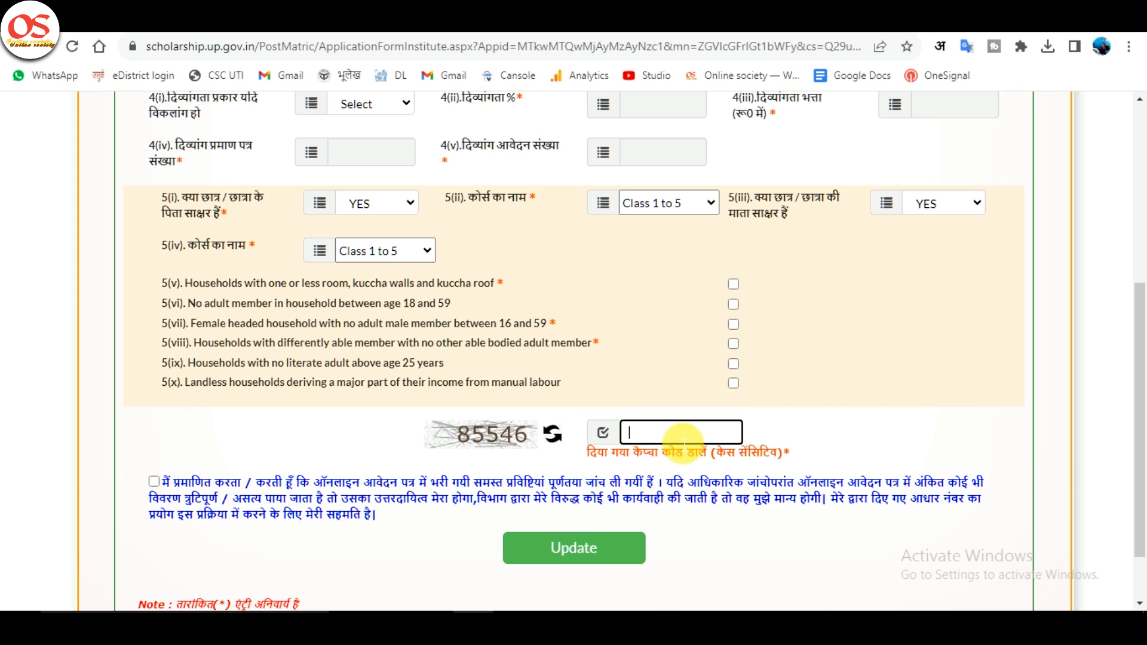
pyautogui.write('85546')
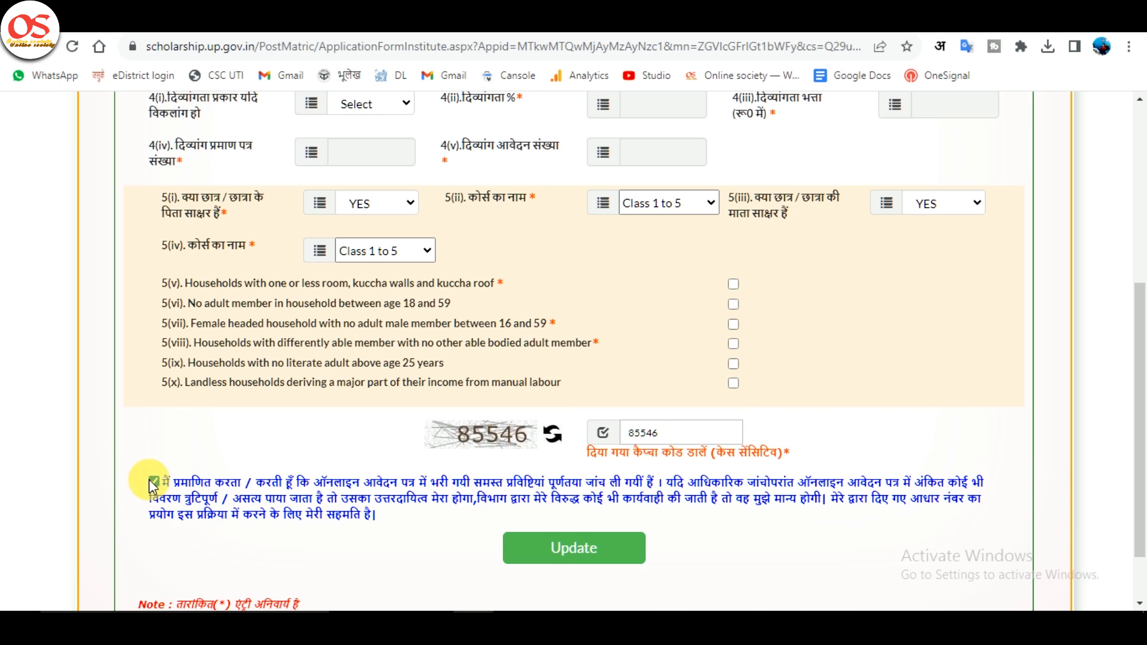
pyautogui.click(153, 481)
pyautogui.click(566, 546)
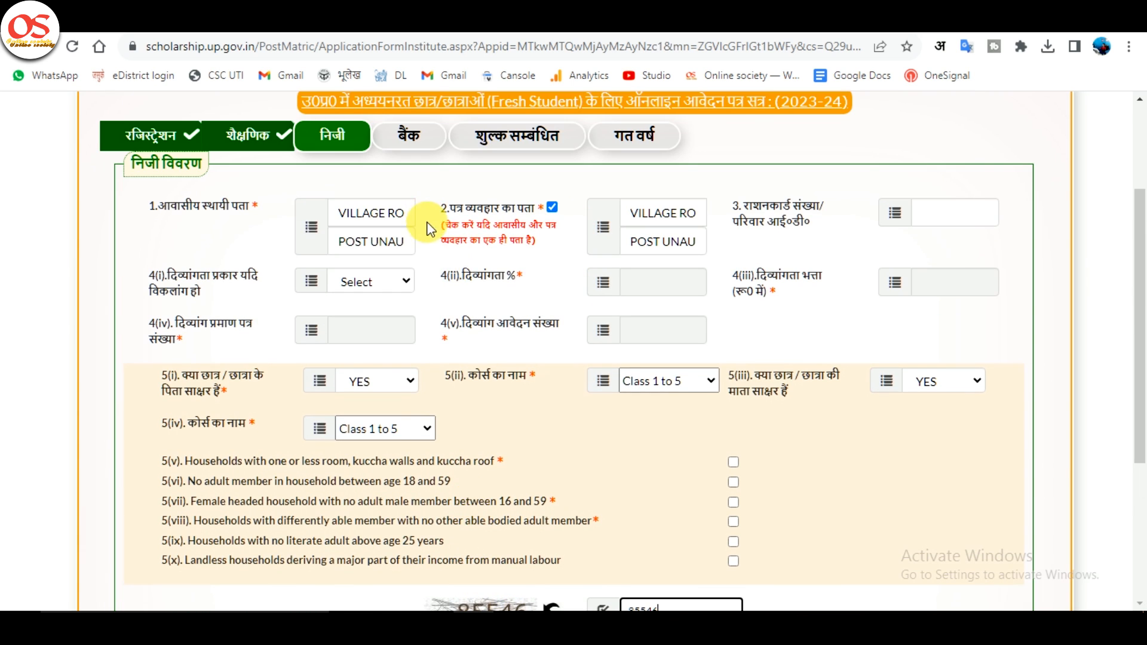
pyautogui.click(423, 141)
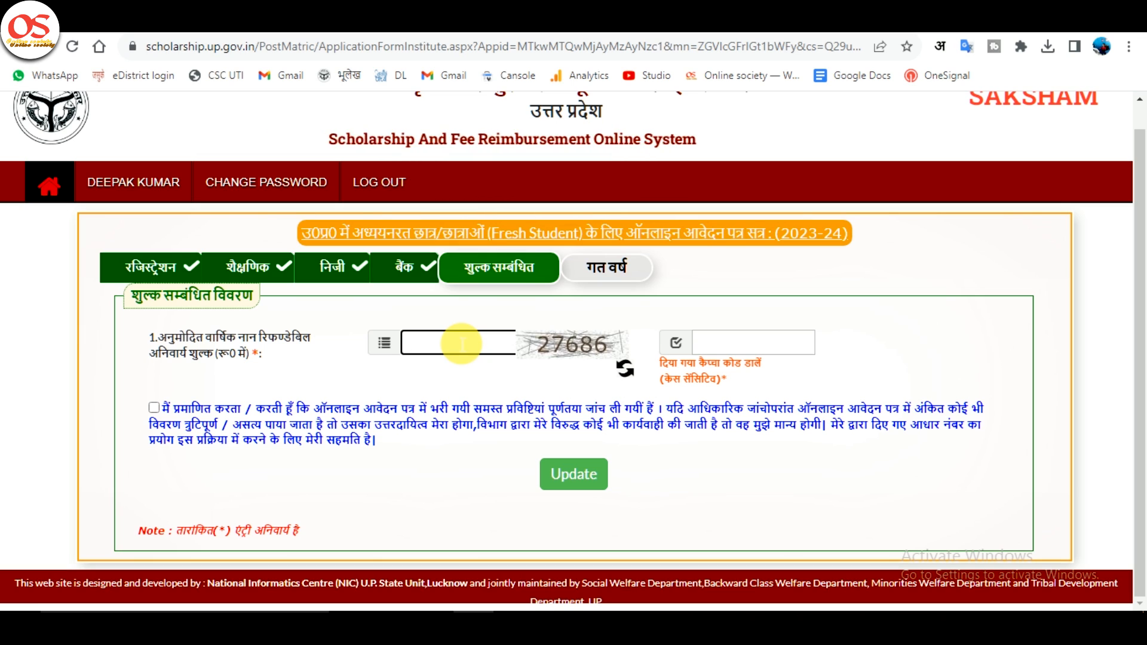
# - Enter 6170 as the non-refundable fee, fill captcha and declaration, update, then open the गत वर्ष section
pyautogui.write('6170')
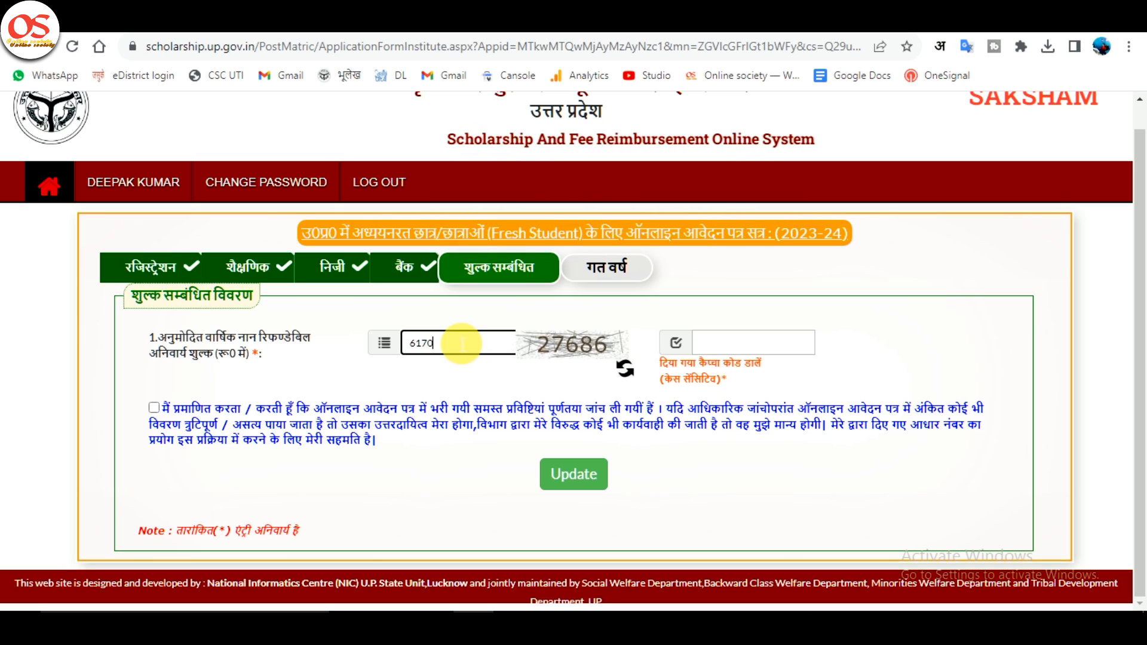
pyautogui.press('Tab')
pyautogui.write('27686')
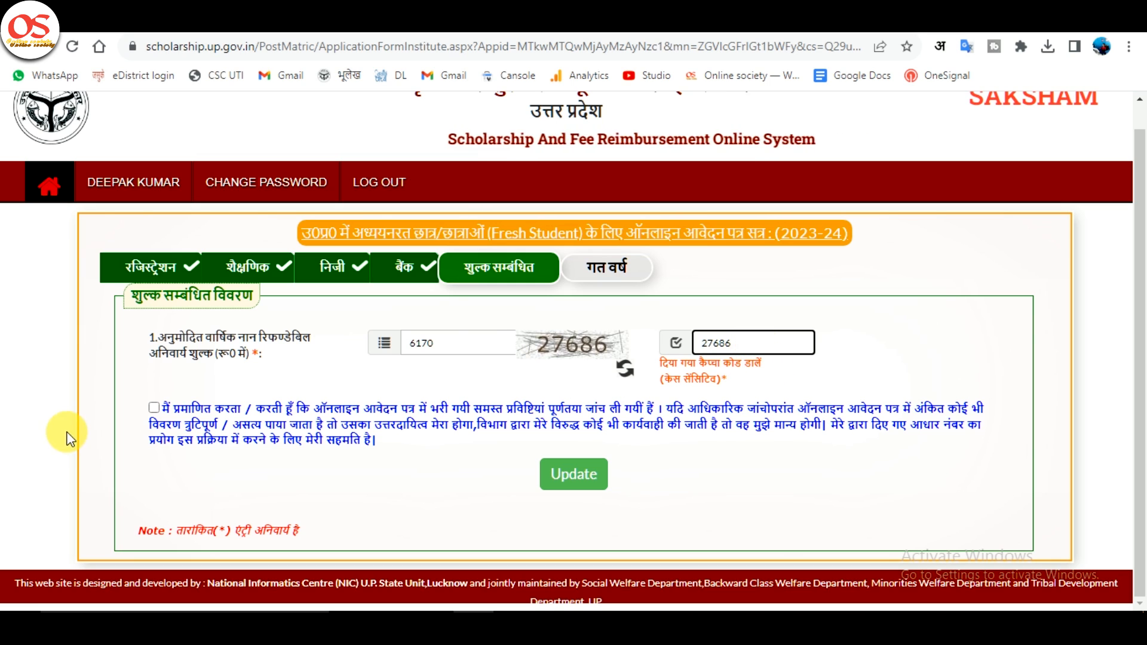
pyautogui.click(155, 407)
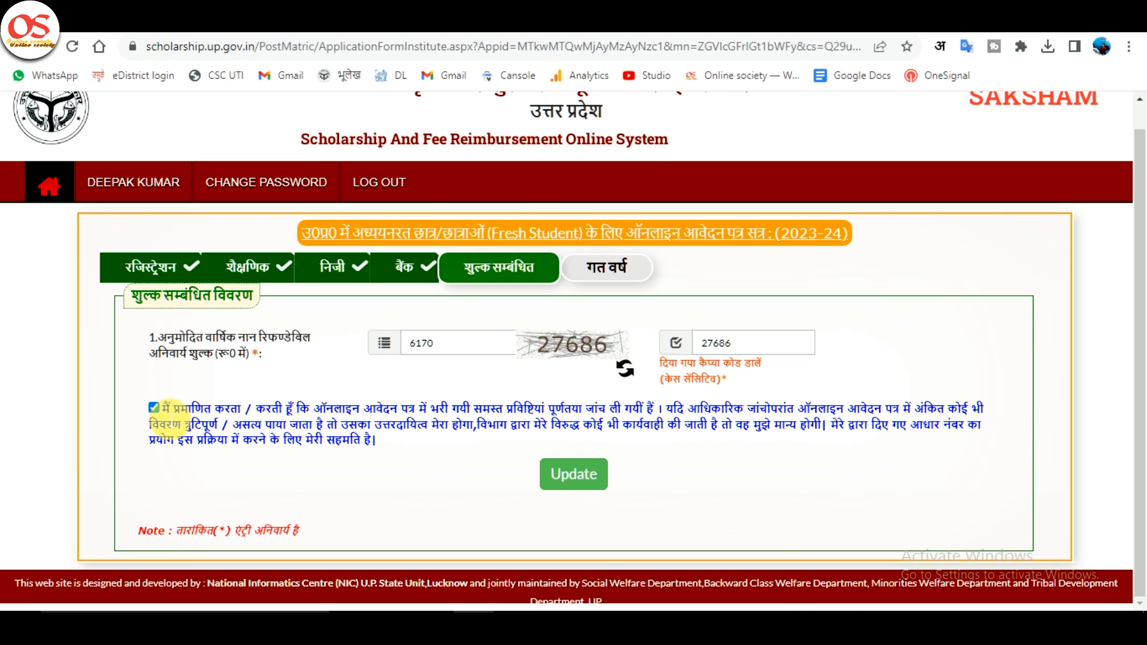
pyautogui.click(577, 474)
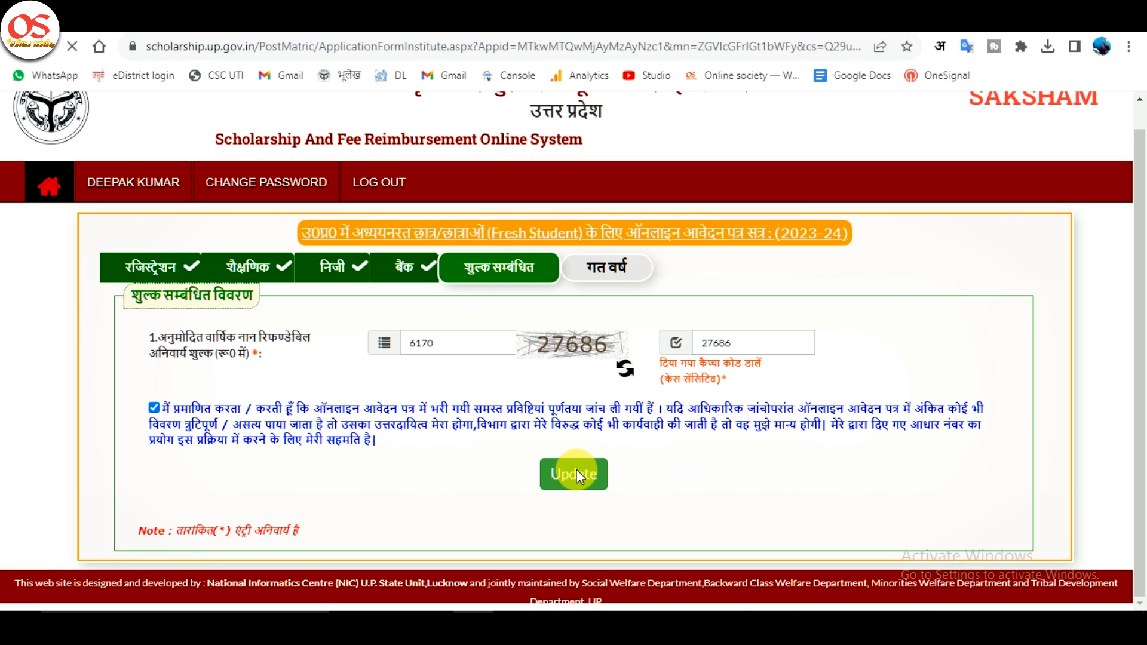
pyautogui.click(575, 475)
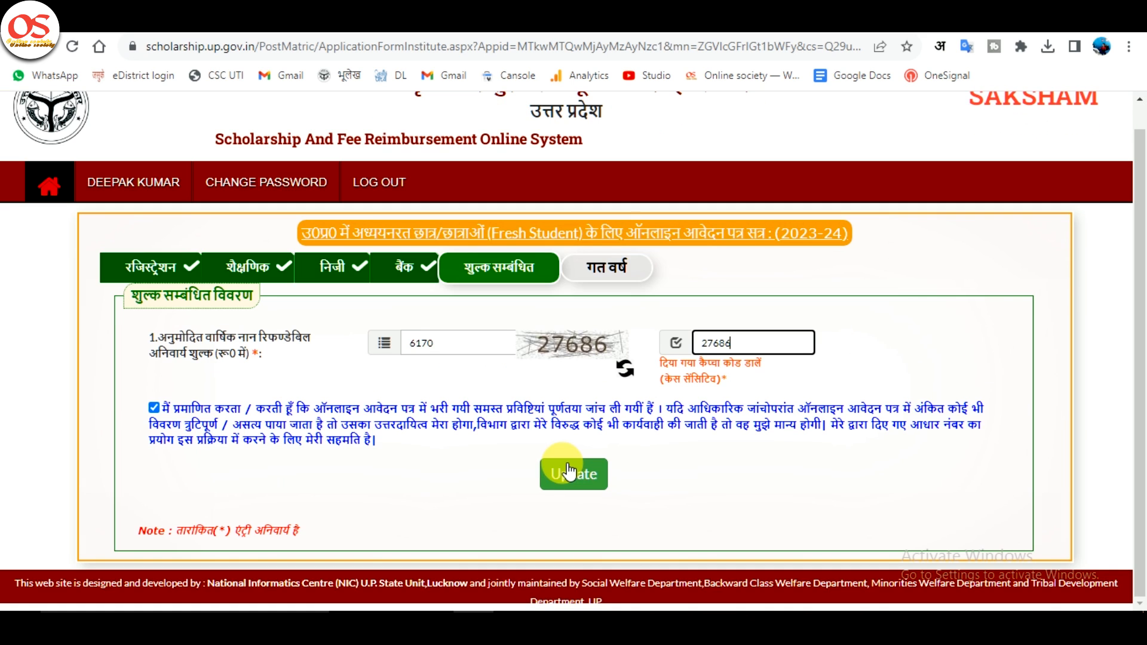
pyautogui.click(603, 287)
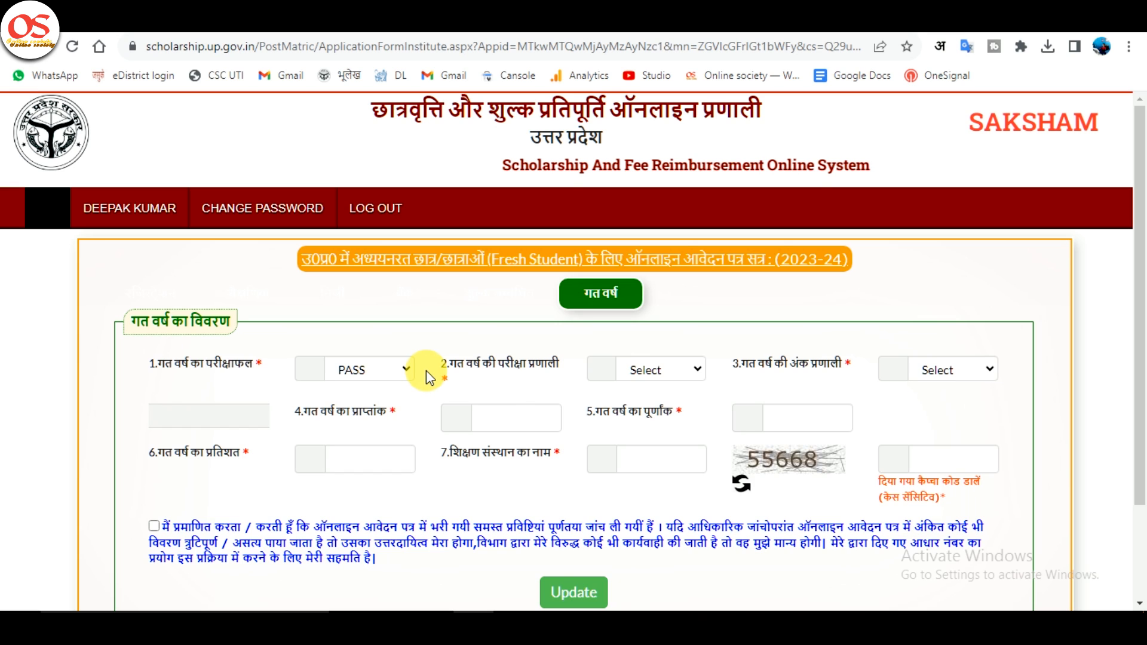
# - Set last year's result to PASS, with an annual examination system and CGPA marking
pyautogui.click(366, 374)
pyautogui.click(366, 375)
pyautogui.click(366, 375)
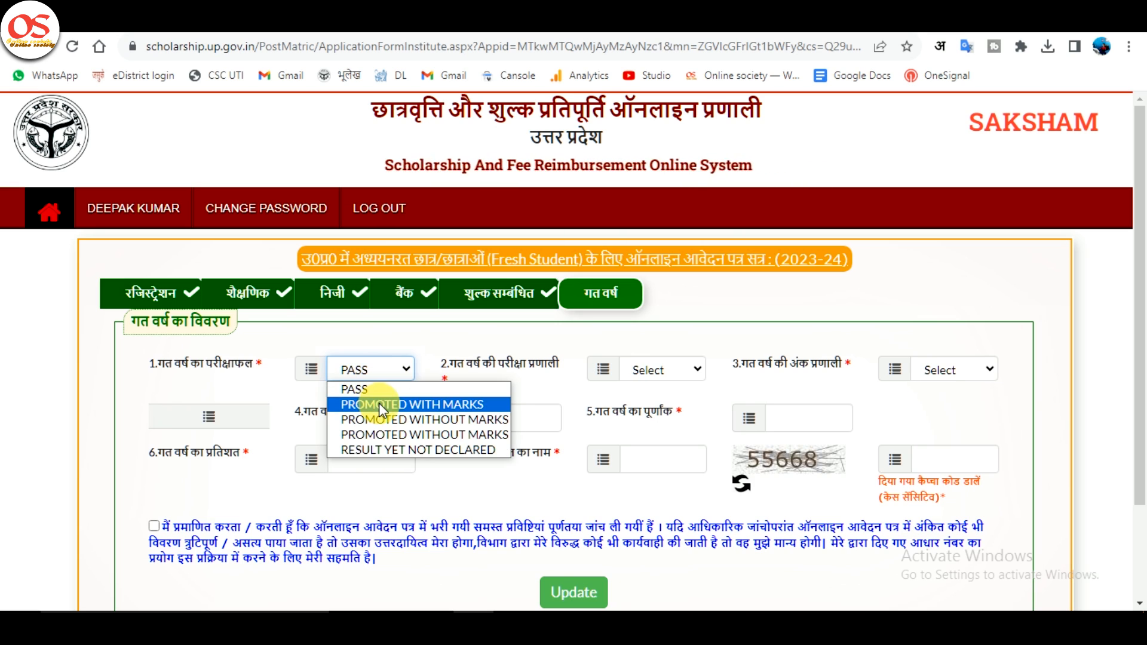
pyautogui.click(371, 389)
pyautogui.click(645, 373)
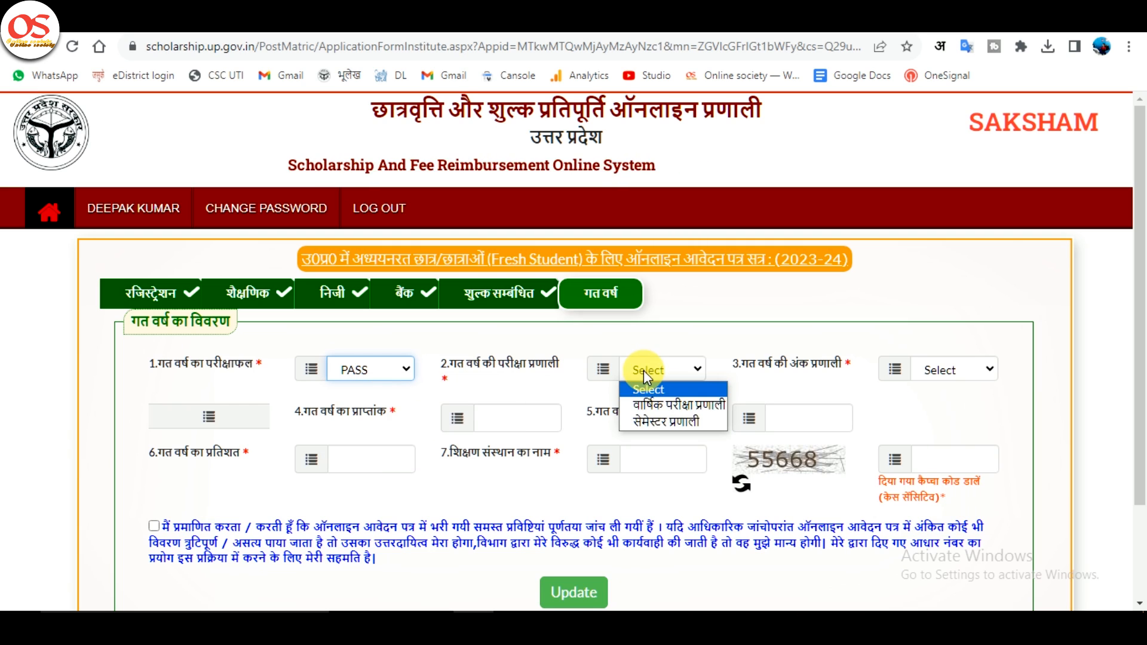
pyautogui.click(658, 405)
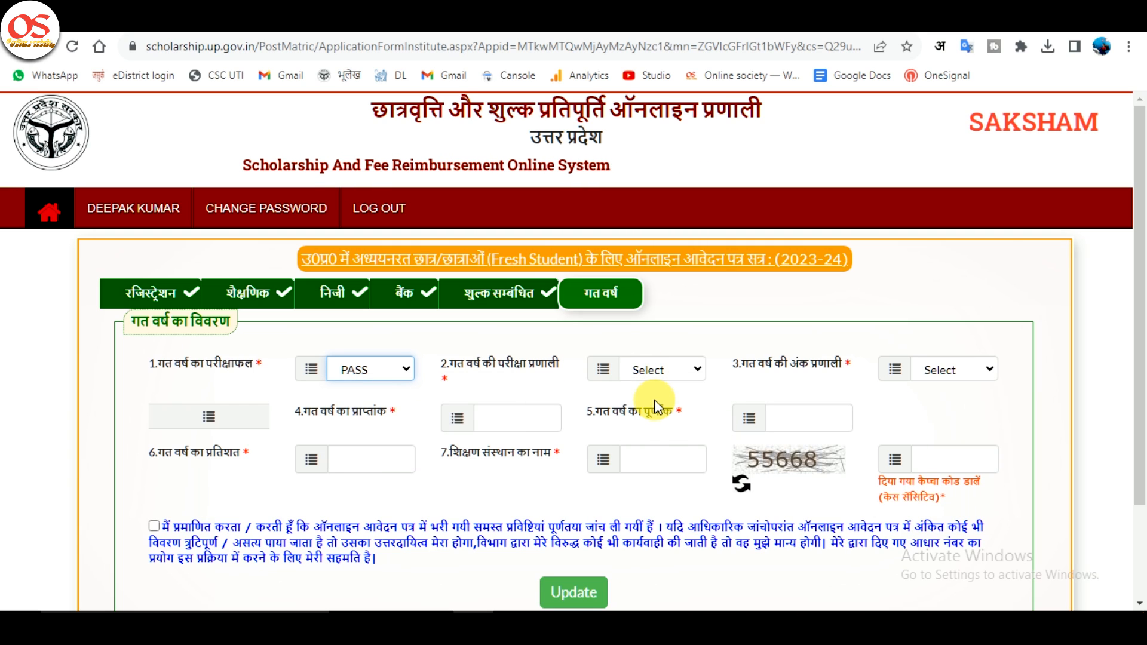
pyautogui.click(945, 370)
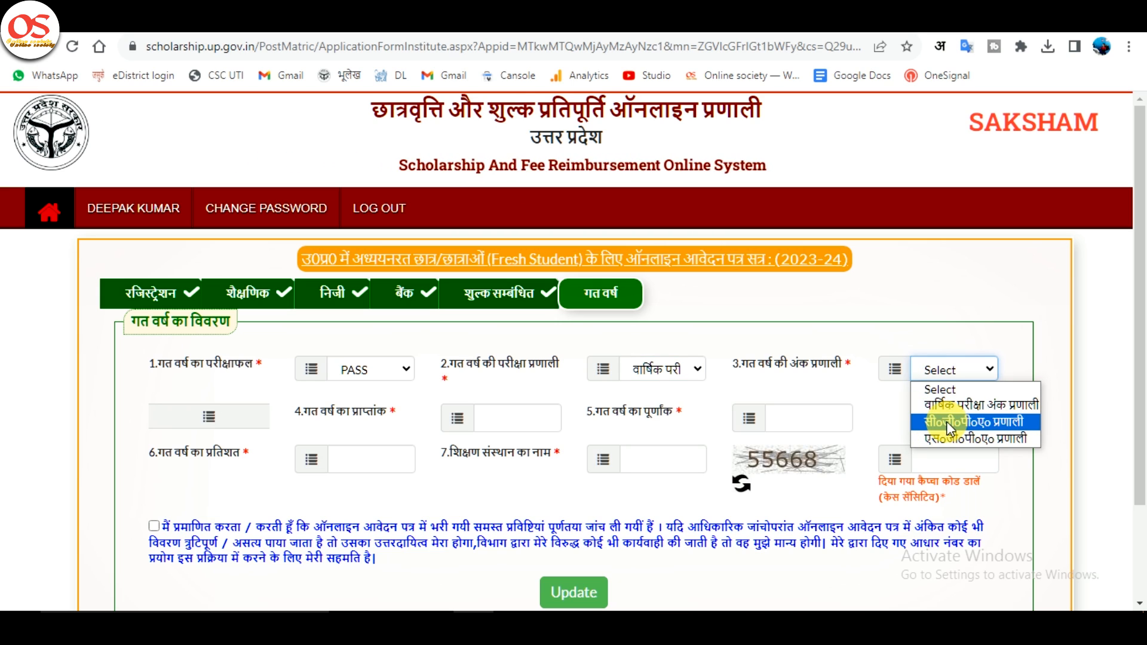
pyautogui.click(950, 422)
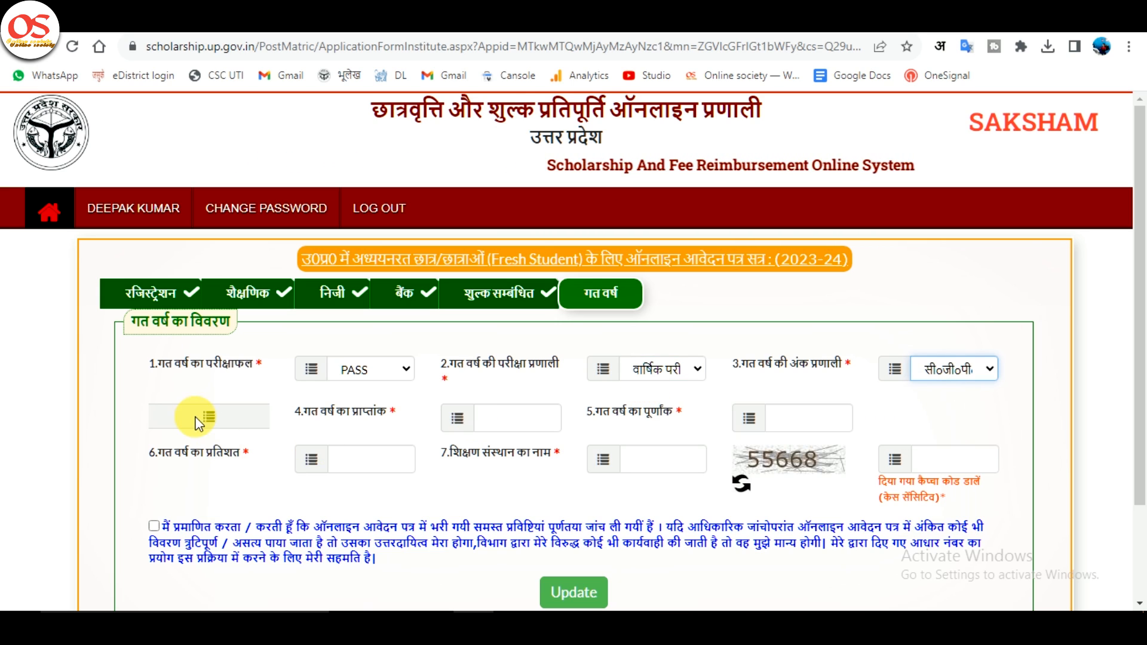
# - Enter marks 5.93 out of 10 and institution NEHRU VIDYALAYA B
pyautogui.click(524, 427)
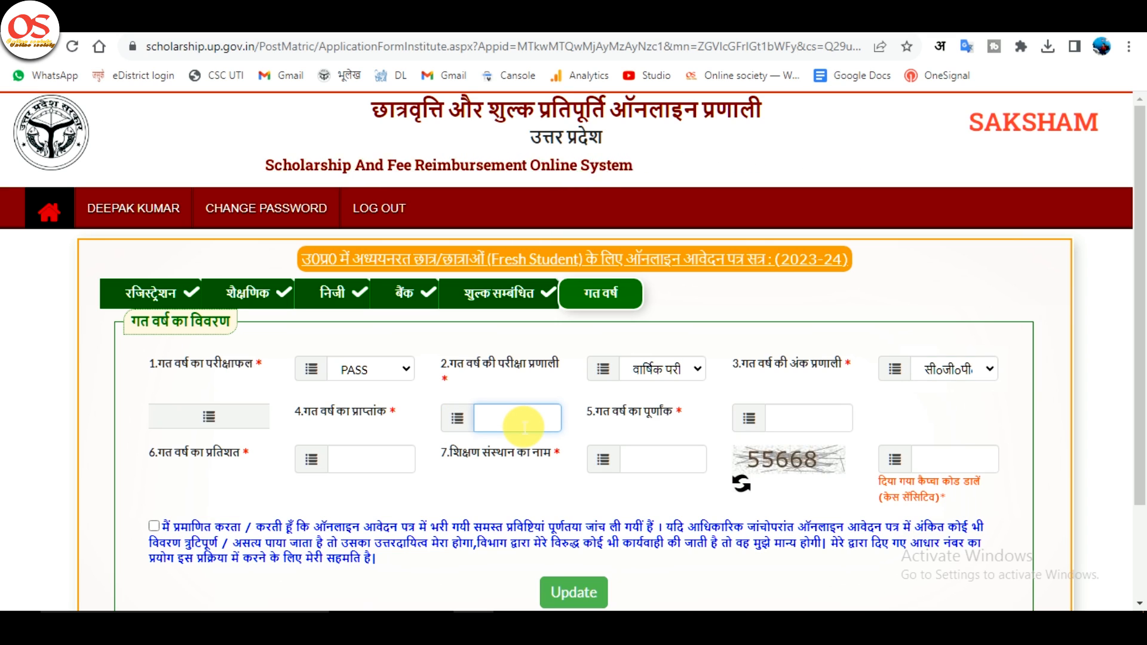
pyautogui.write('5.93')
pyautogui.click(807, 418)
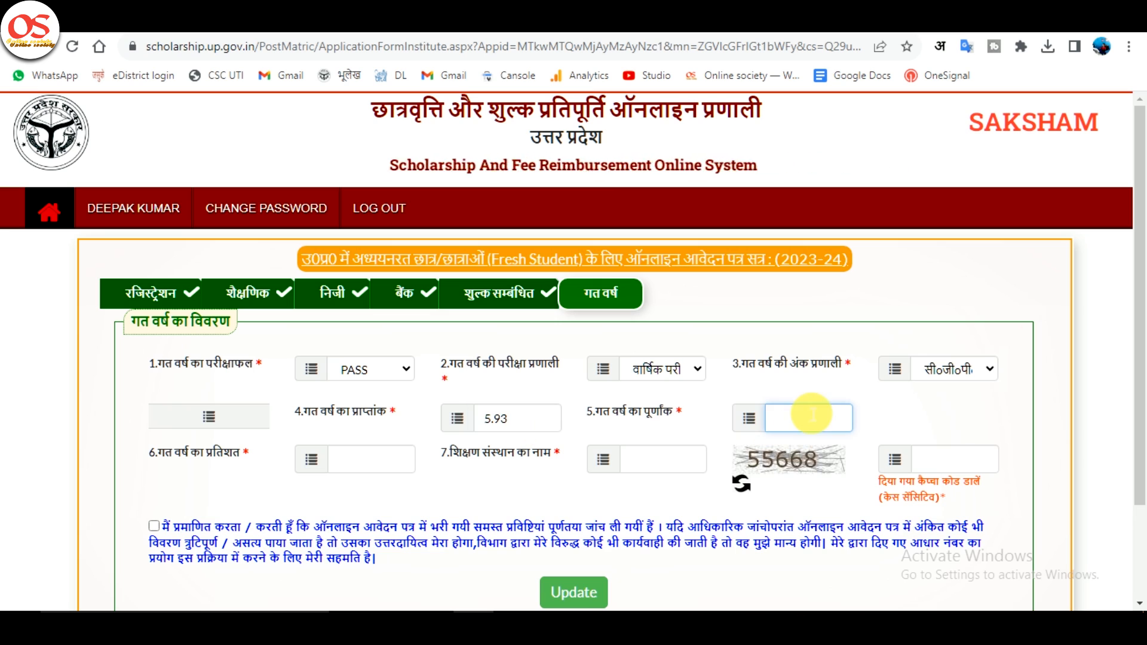
pyautogui.write('10')
pyautogui.click(666, 461)
pyautogui.write('NEHRU VIDYALAYA B')
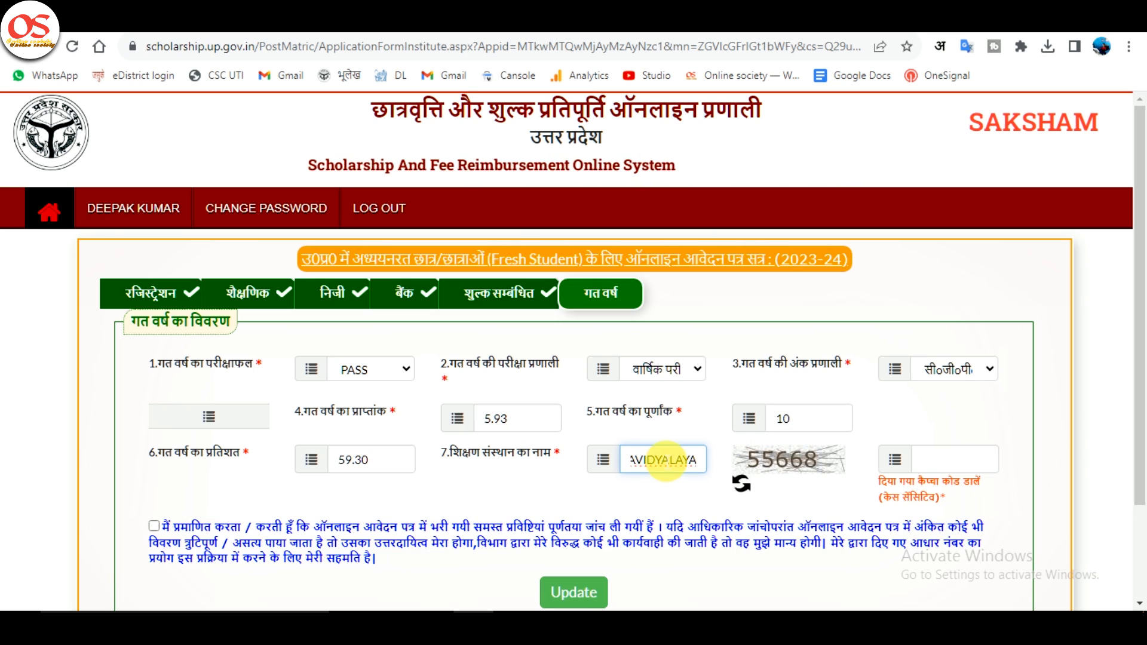
# - Fill the captcha code, accept the declaration and submit the previous-year details
pyautogui.press('Tab')
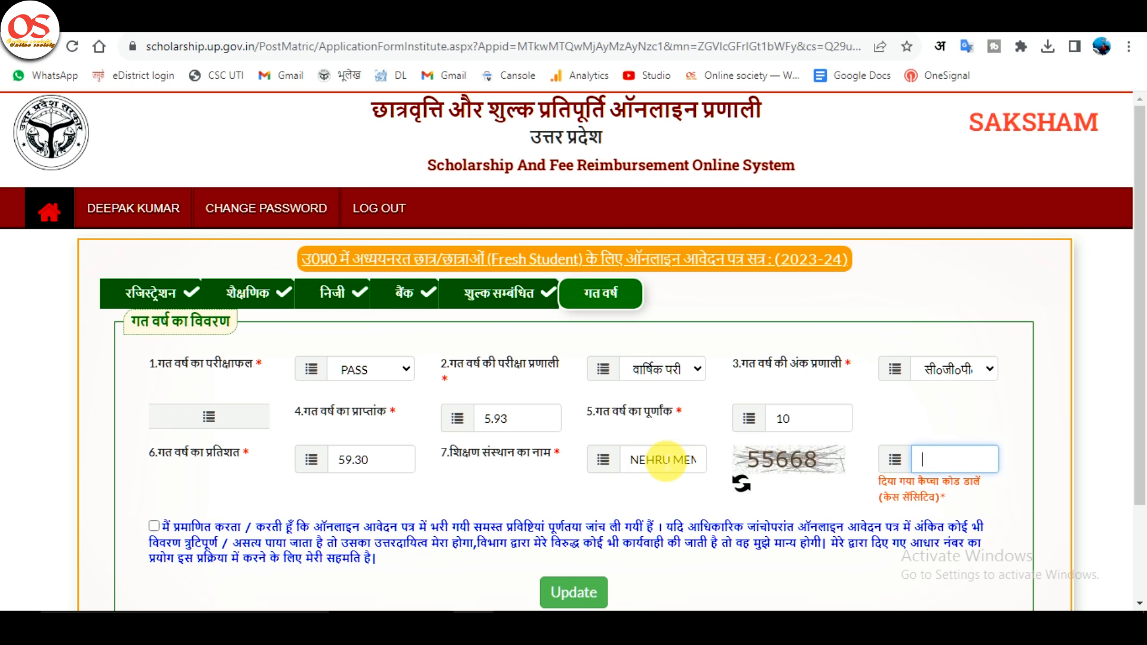
pyautogui.write('55668')
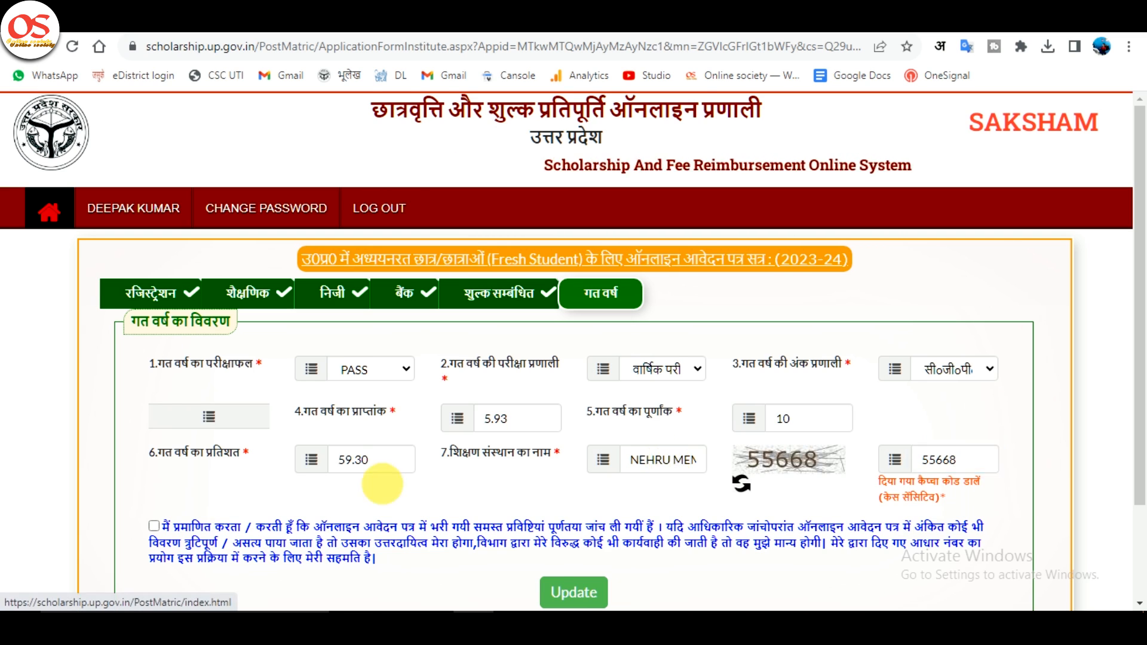
pyautogui.scroll(-2, 379, 479)
pyautogui.click(154, 407)
pyautogui.click(559, 478)
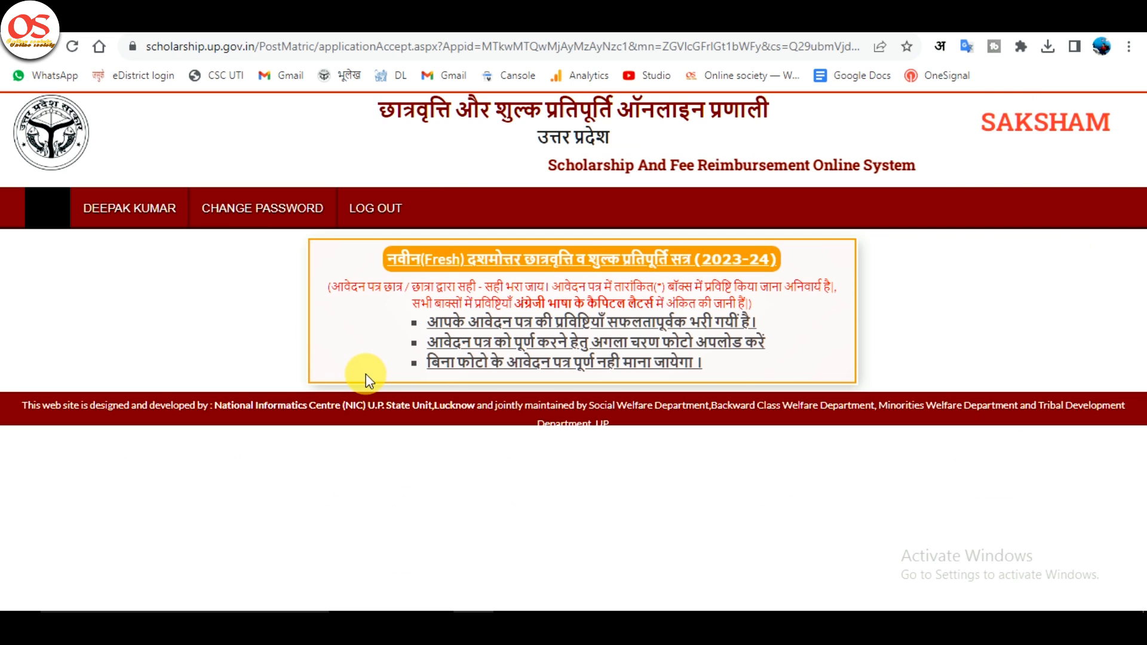
# - Open income and caste verification from the dashboard and enter the income certificate numbers and captcha
pyautogui.click(59, 206)
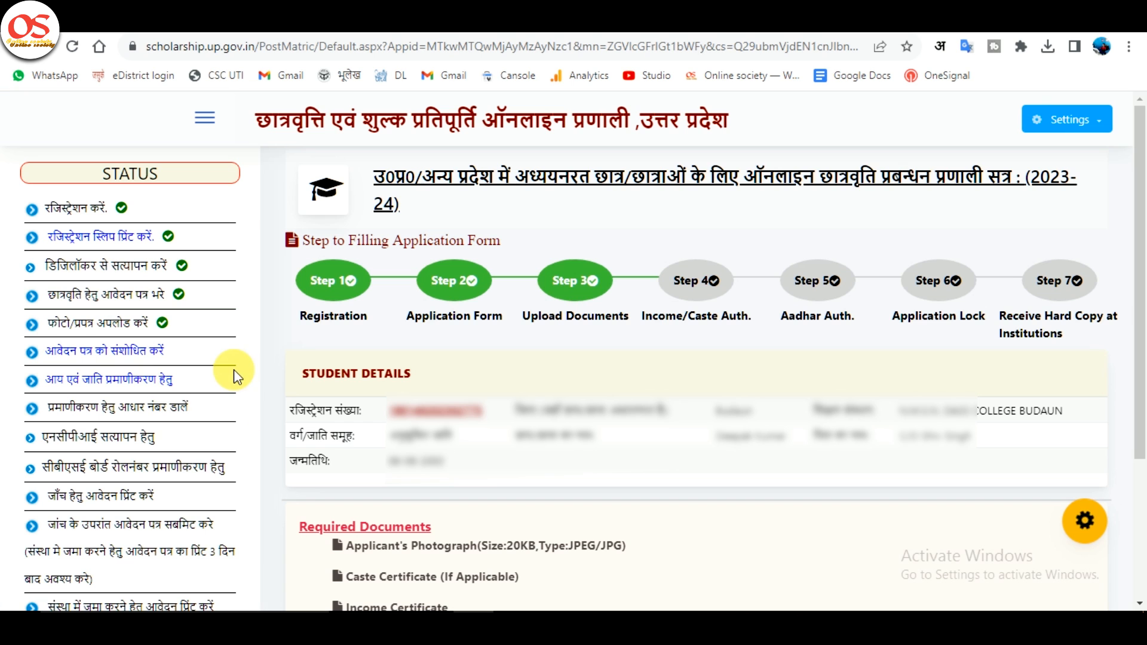
pyautogui.click(154, 392)
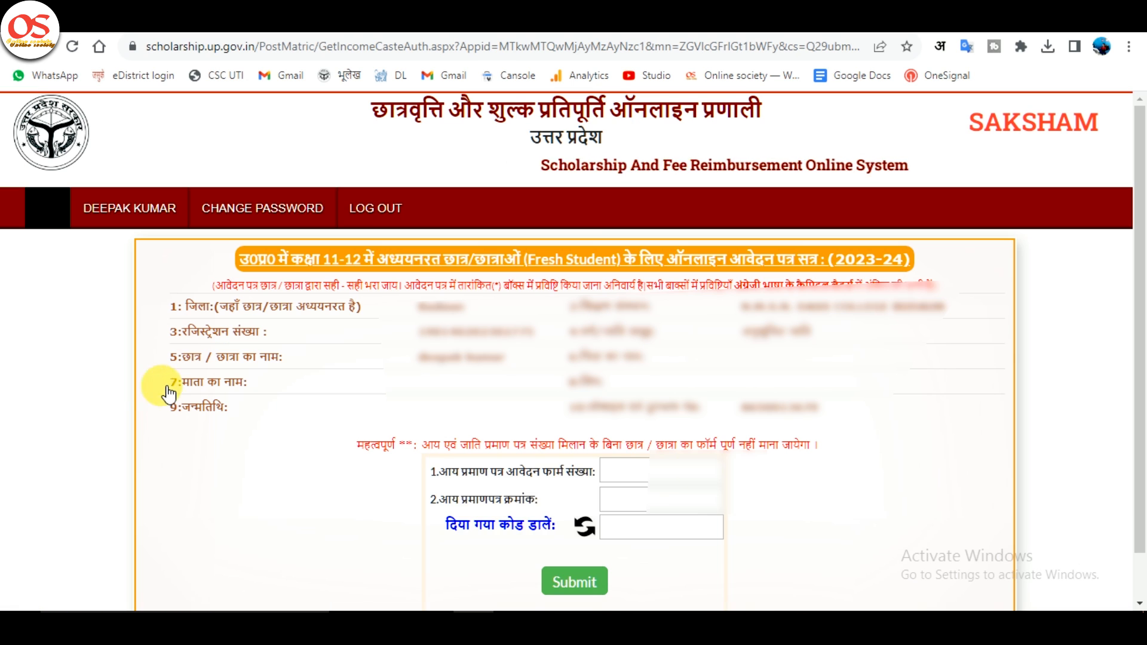
pyautogui.click(662, 472)
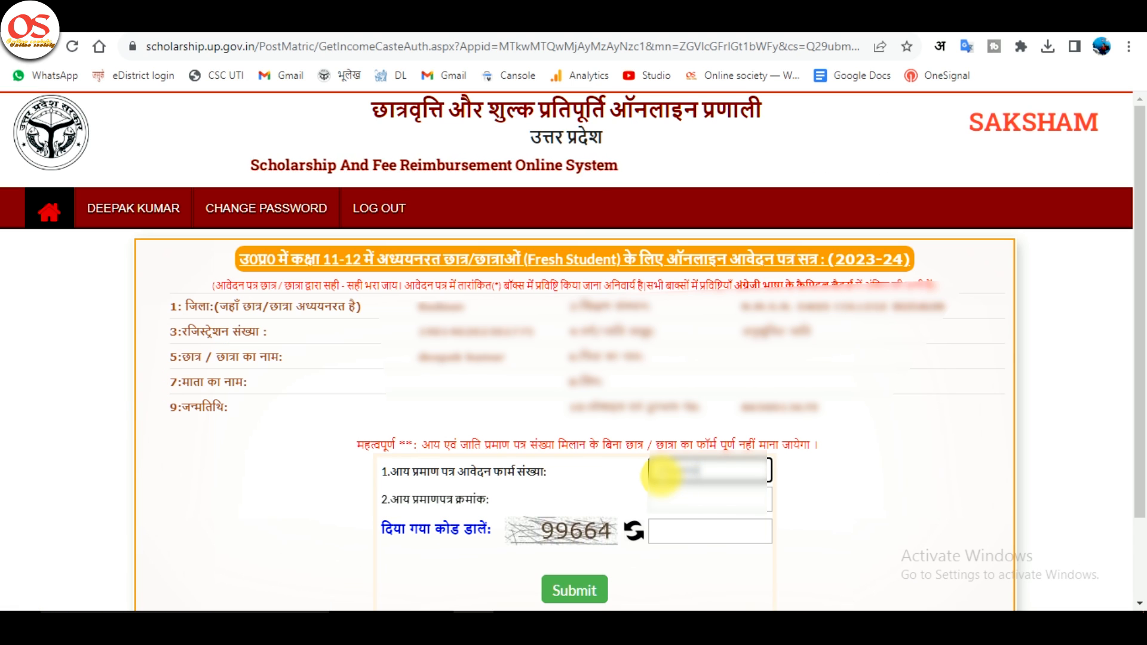
pyautogui.click(706, 501)
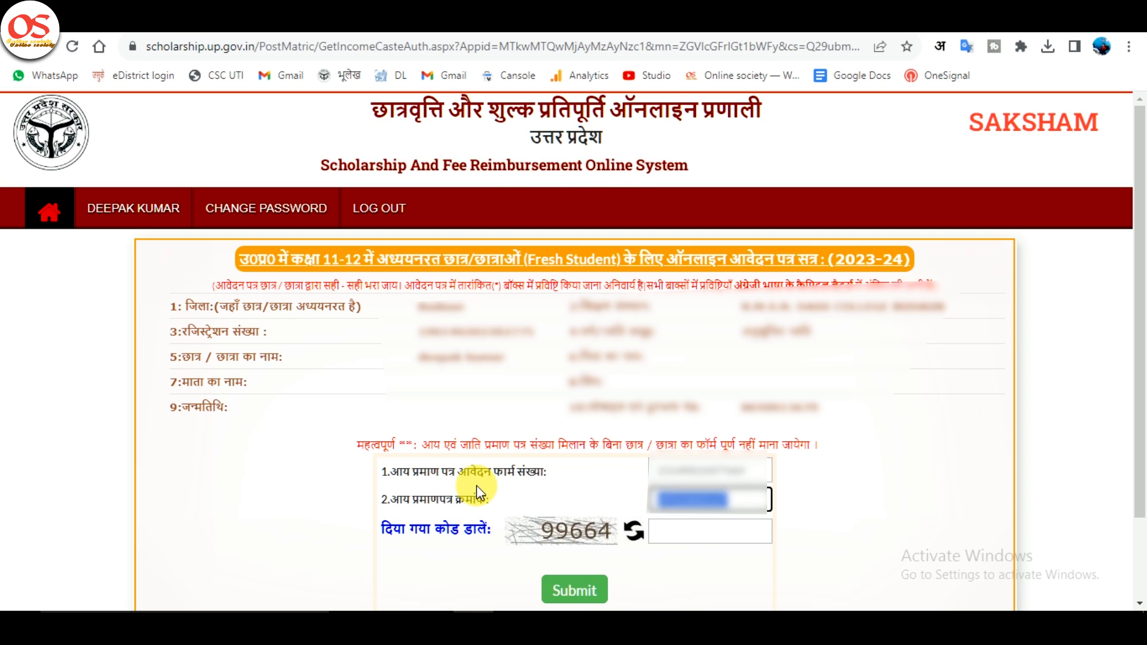
pyautogui.click(693, 533)
pyautogui.write('99')
pyautogui.write('664')
# - Look up the income certificate and confirm the fetched details showing family income 45000
pyautogui.scroll(-2, 568, 457)
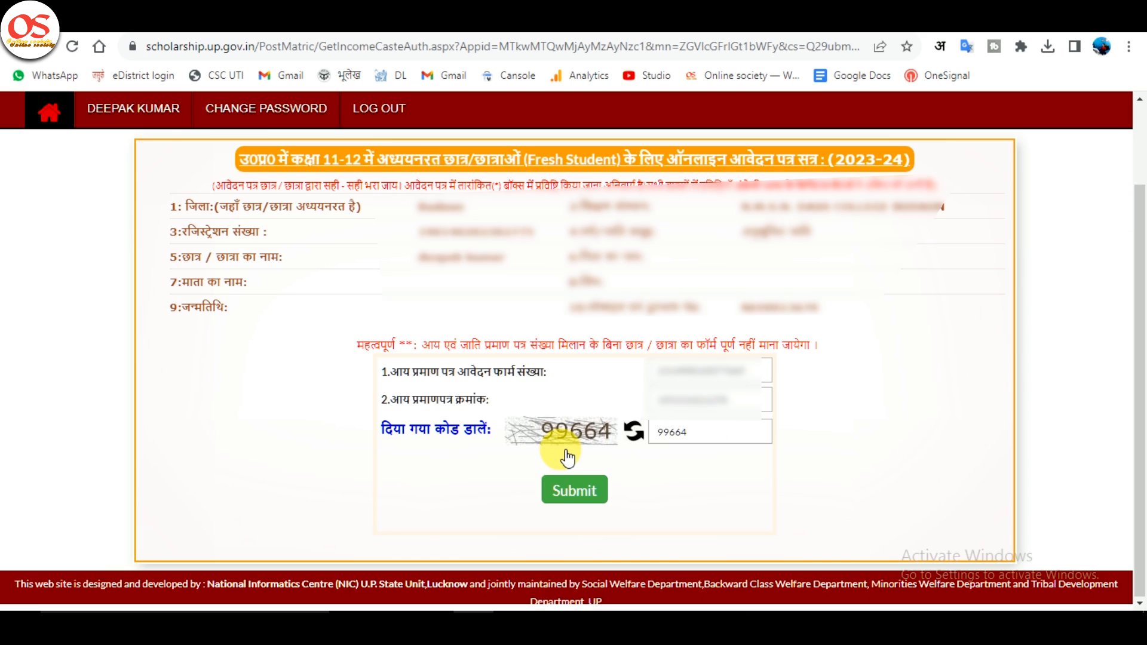
pyautogui.click(565, 480)
pyautogui.scroll(-2, 563, 477)
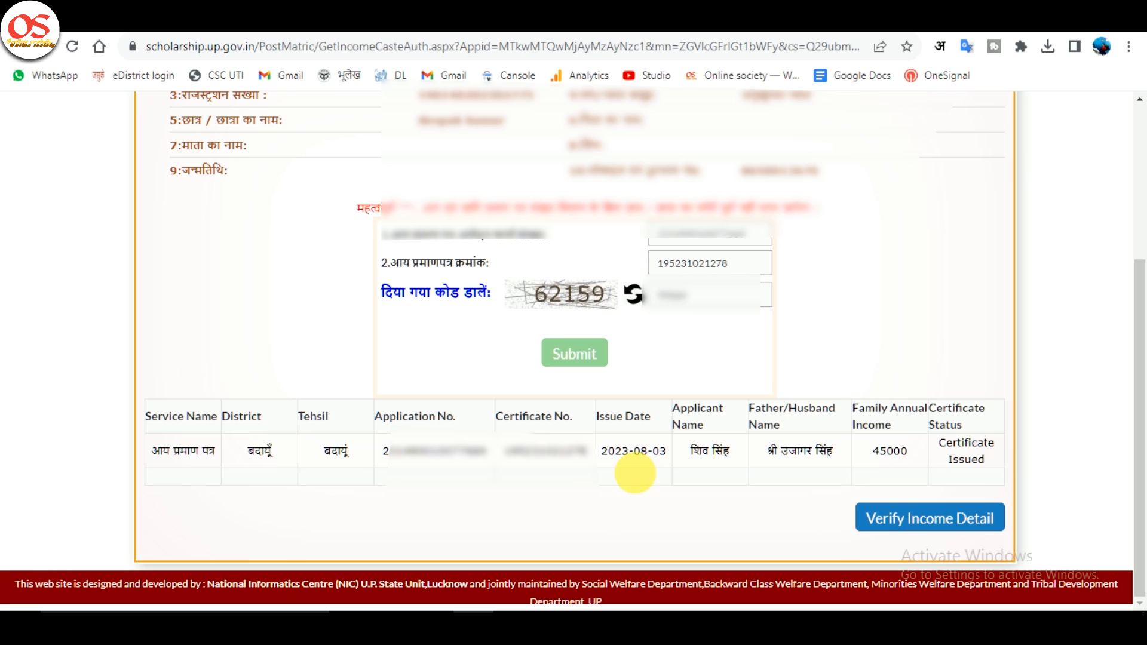
pyautogui.click(922, 525)
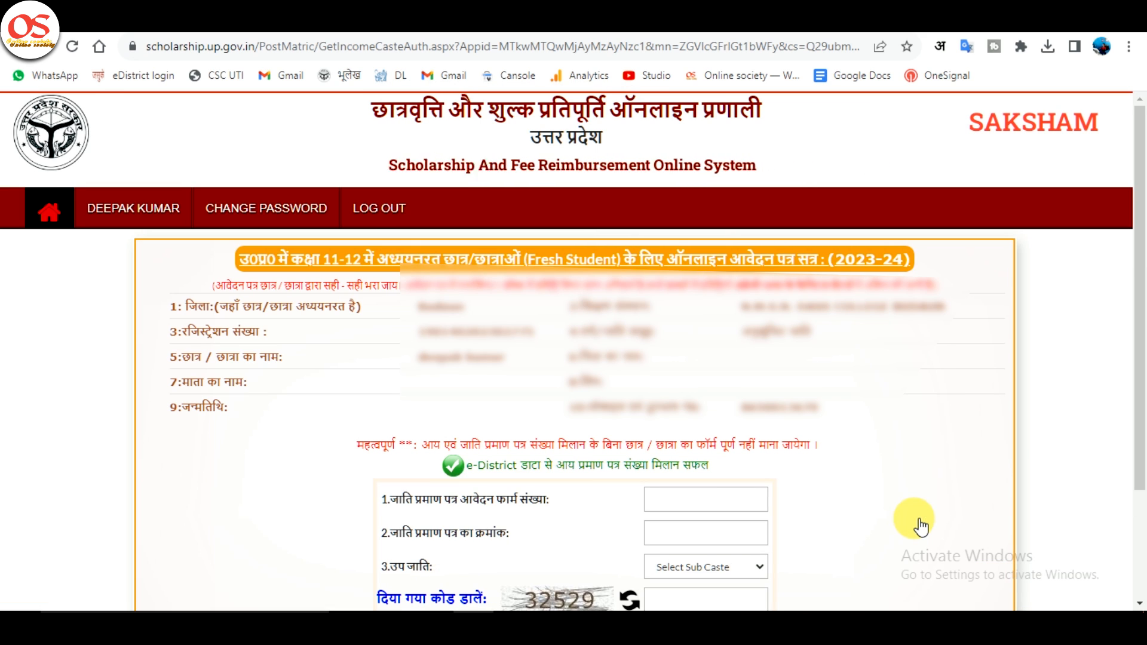
# - Look up the caste certificate with sub-caste JATAVA and confirm the fetched e-District record
pyautogui.click(704, 509)
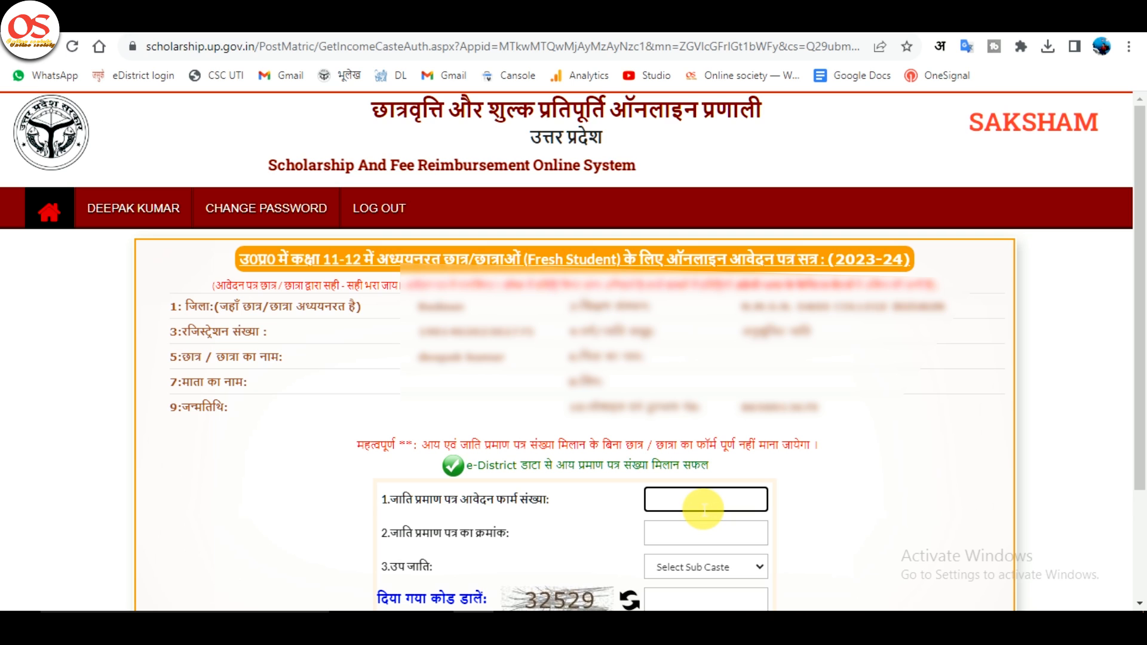
pyautogui.click(719, 572)
pyautogui.press('Down')
pyautogui.press('Down')
pyautogui.press('Down')
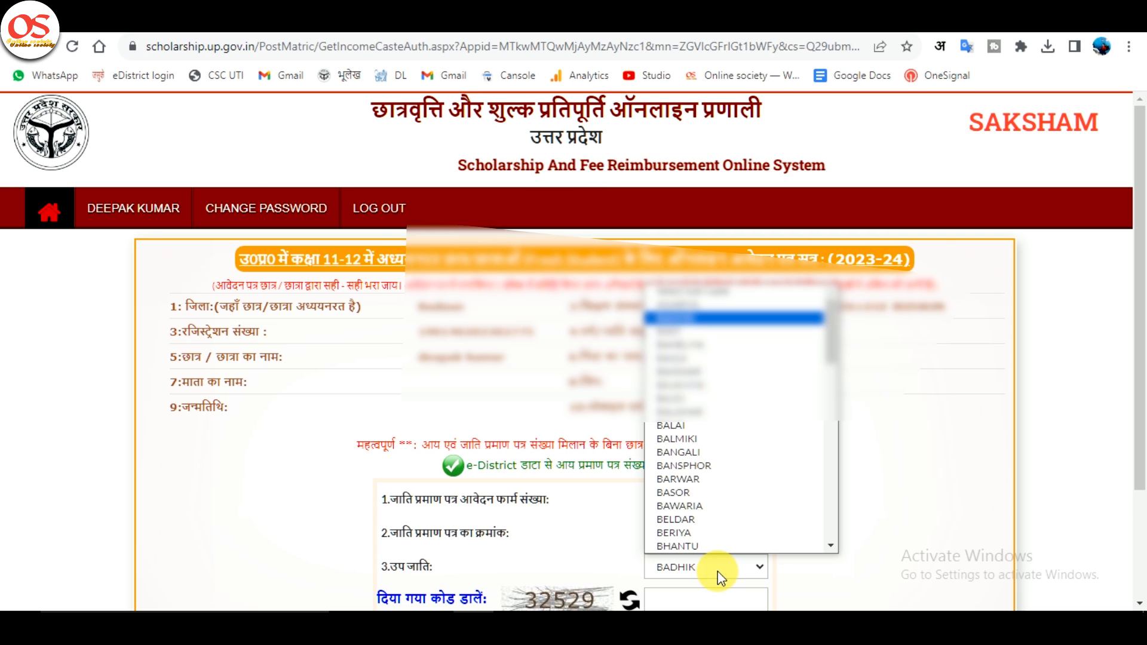
pyautogui.press('j')
pyautogui.scroll(-2, 718, 576)
pyautogui.click(727, 517)
pyautogui.write('32529')
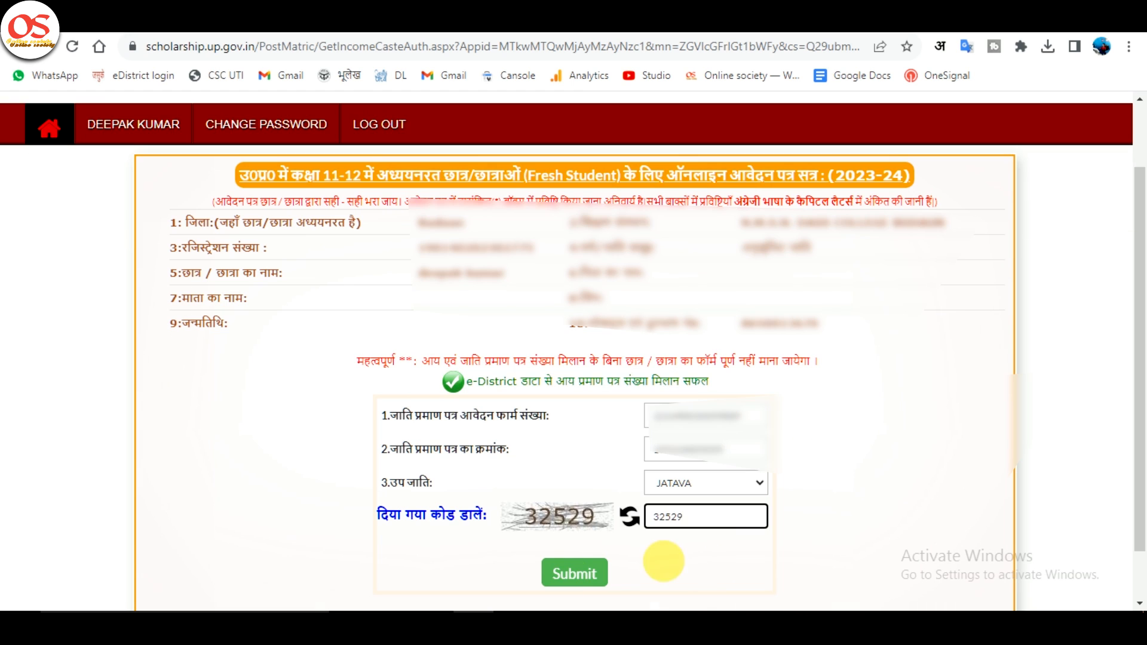
pyautogui.click(574, 577)
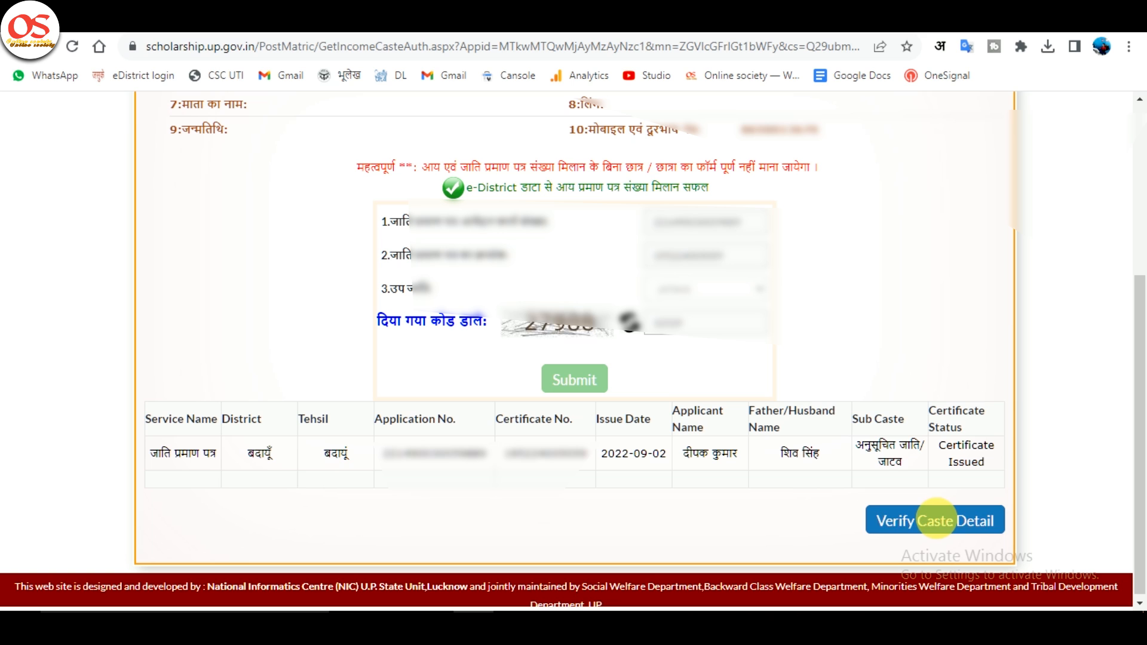
pyautogui.click(936, 520)
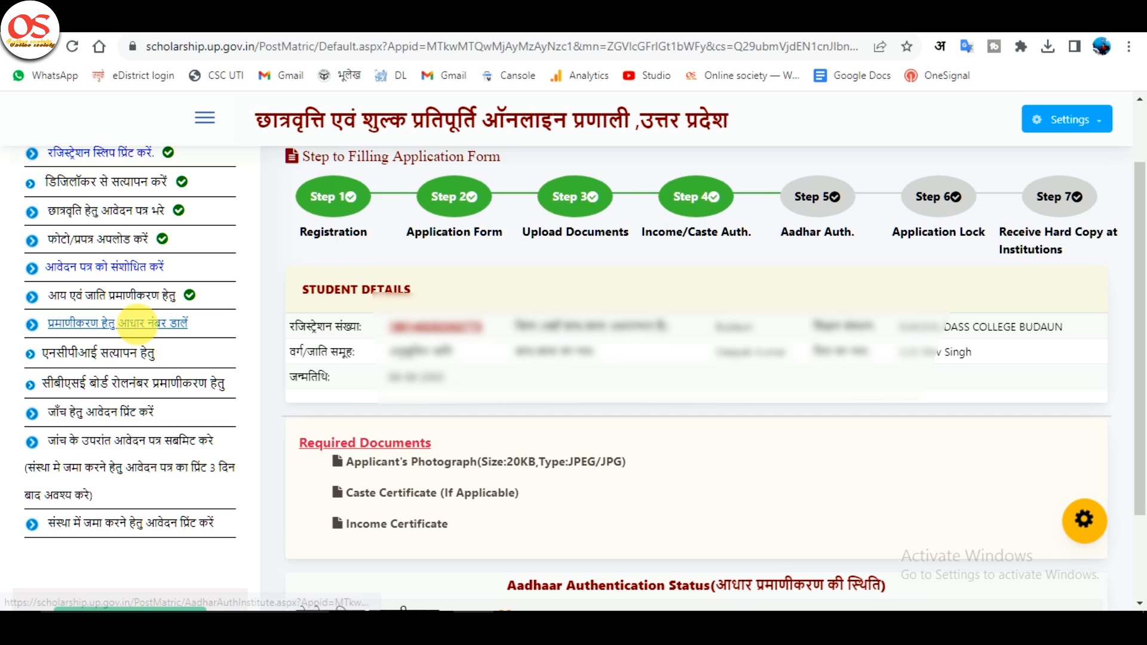
# - Enter and confirm the student's Aadhaar number, give consent, fill in the captcha, and submit for Aadhaar verification
pyautogui.click(137, 326)
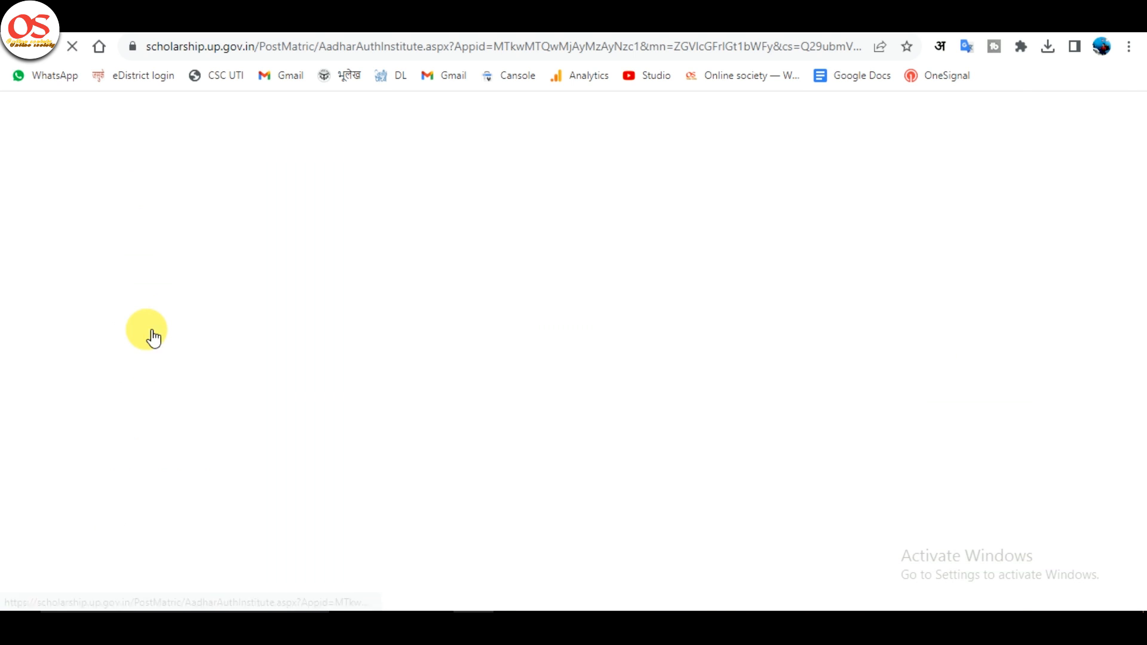
pyautogui.click(821, 227)
pyautogui.write('12345678')
pyautogui.click(824, 246)
pyautogui.write('123456789012')
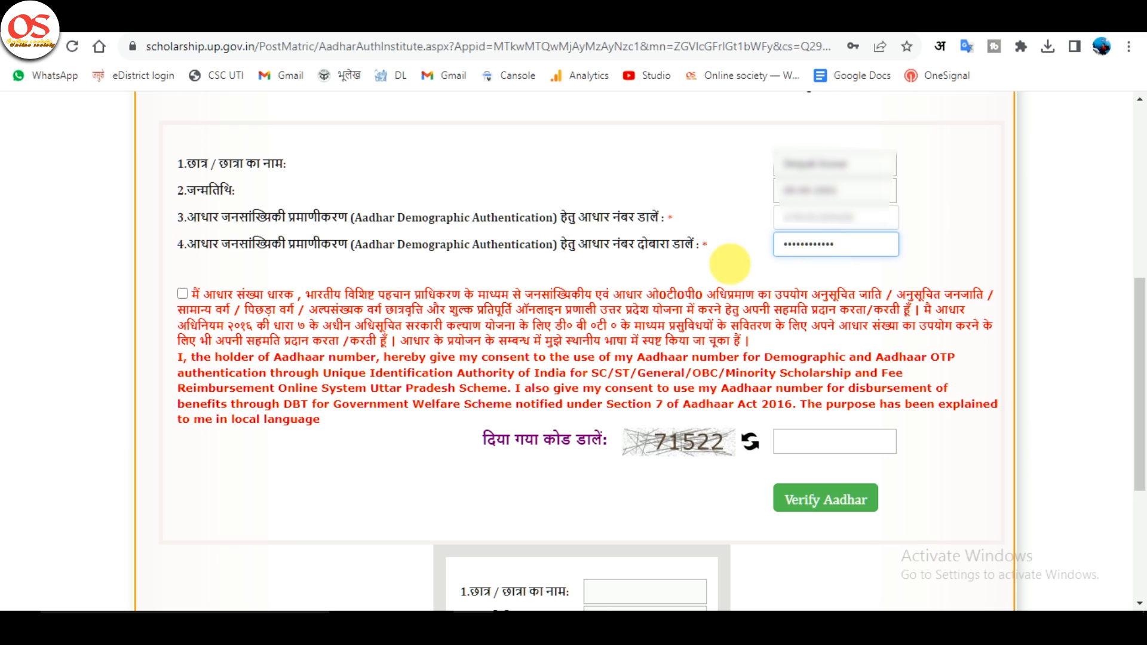
pyautogui.click(183, 293)
pyautogui.click(857, 444)
pyautogui.write('71522')
pyautogui.scroll(-3, 825, 418)
pyautogui.click(843, 342)
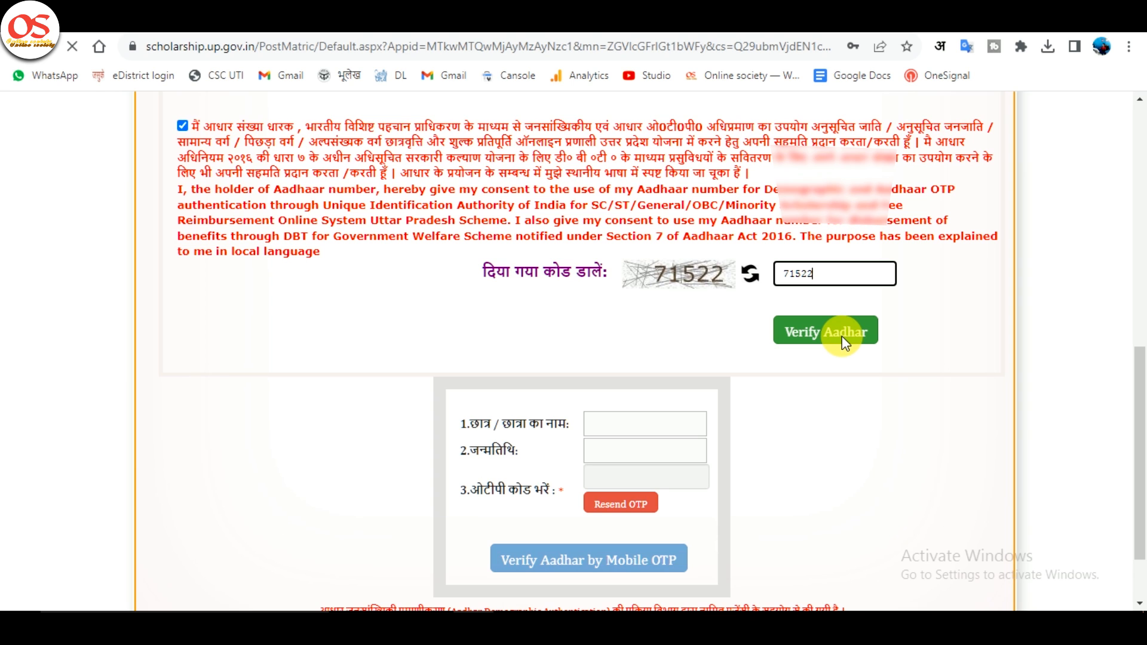
# - Run the NPCI status check from the 'एनसीपीआई सत्यापन हेतु' page
pyautogui.scroll(-2, 141, 568)
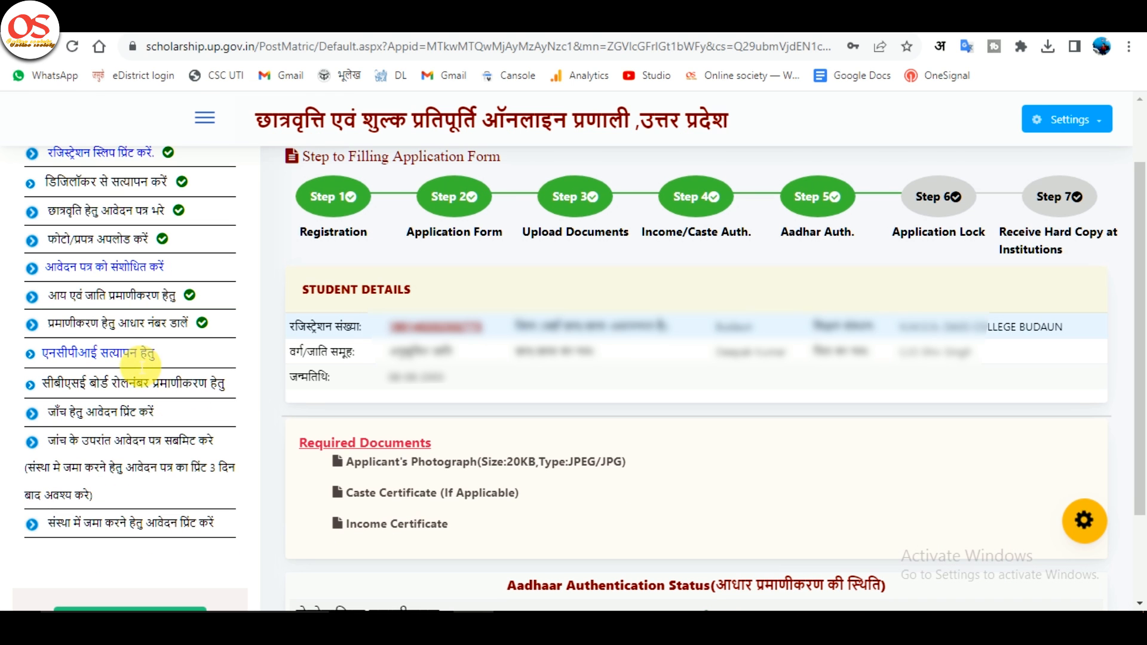
pyautogui.click(133, 356)
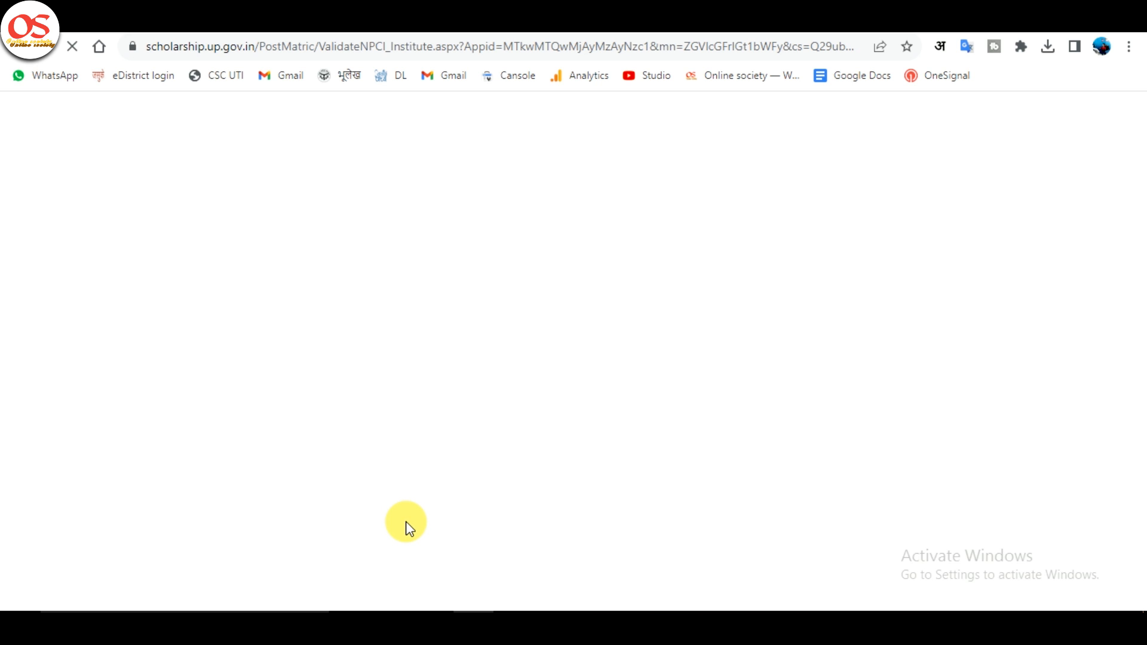
pyautogui.click(596, 551)
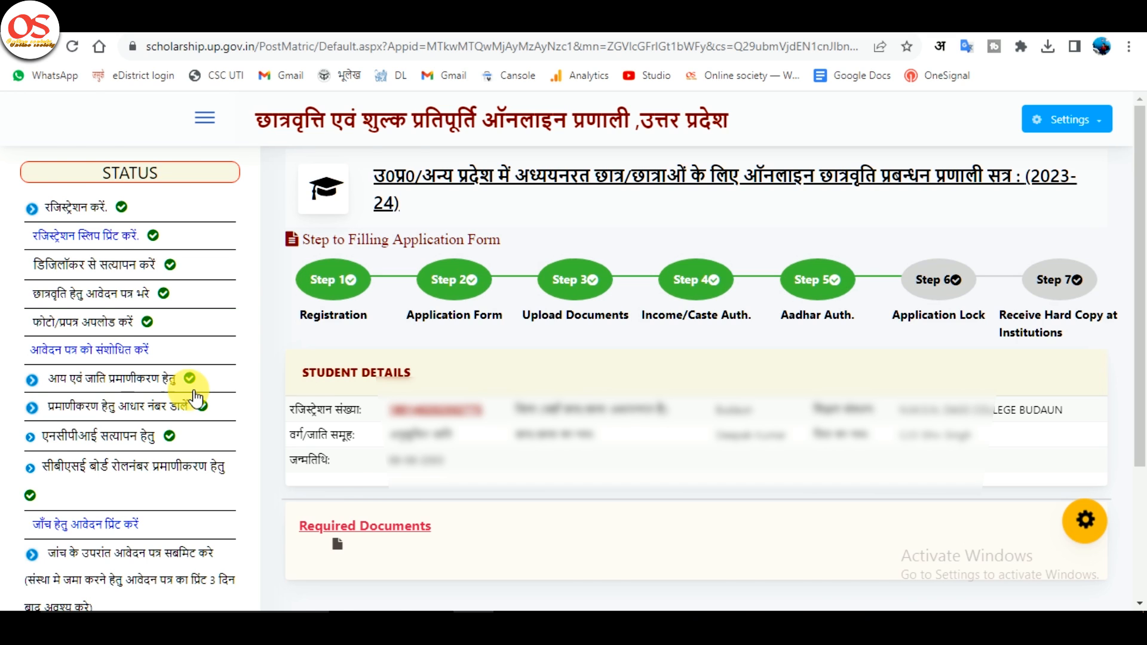
pyautogui.scroll(-1, 195, 397)
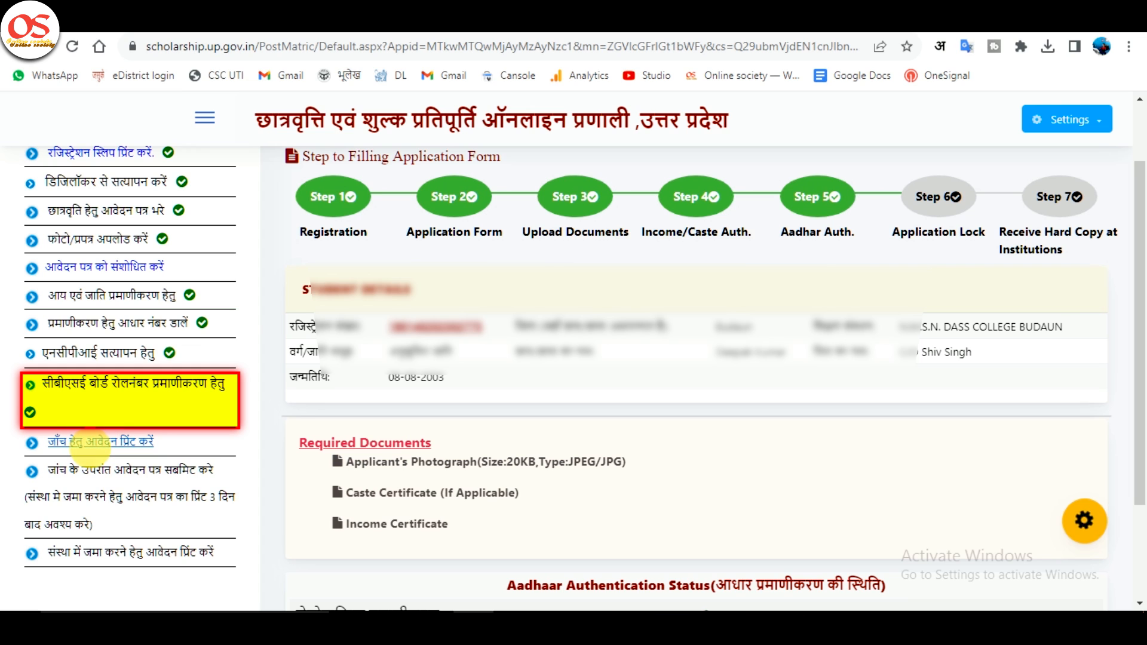
# - Open the 'जाँच हेतु आवेदन प्रिंट करें' printout and print it to the HP LaserJet M1005
pyautogui.click(104, 445)
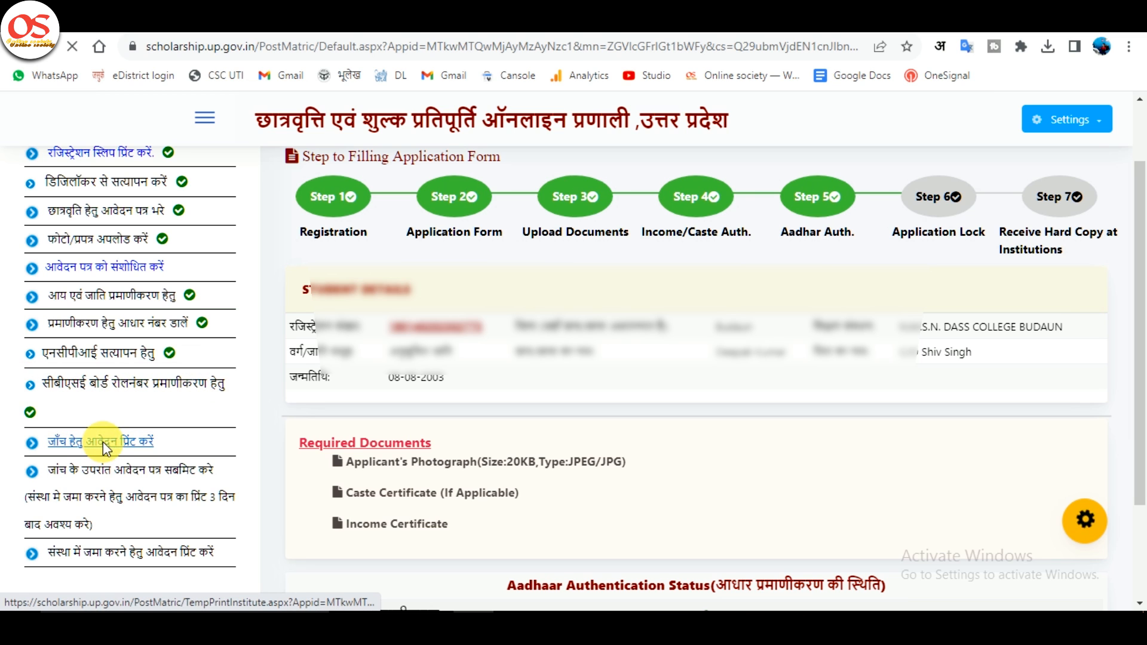
pyautogui.scroll(-2, 547, 389)
pyautogui.scroll(3, 547, 392)
pyautogui.click(402, 116)
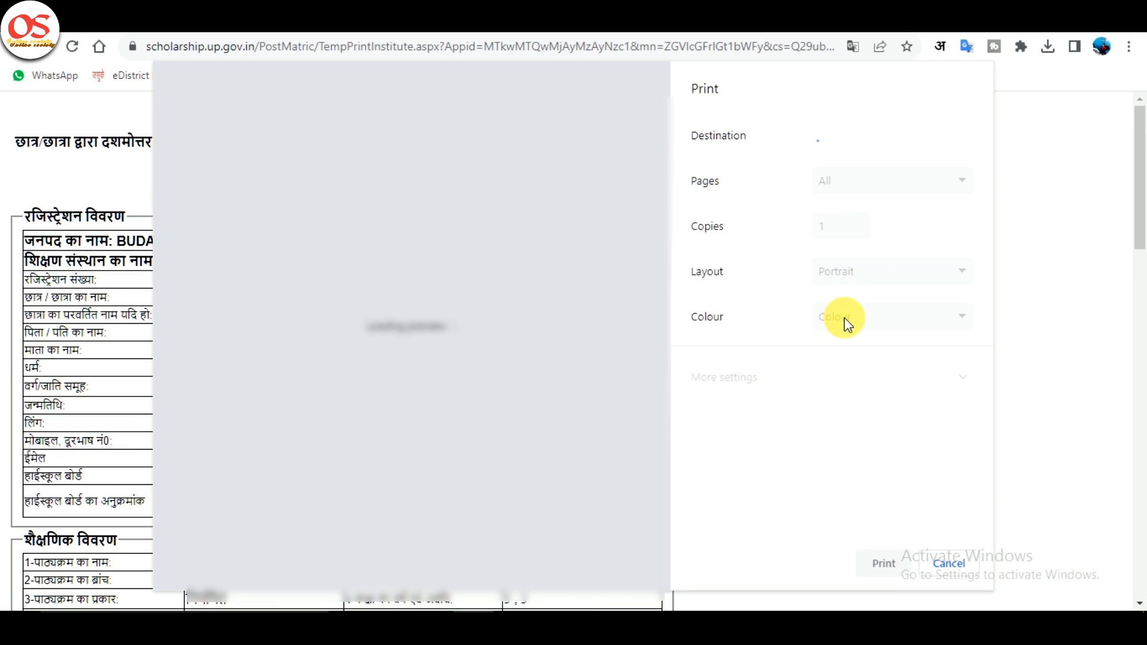
pyautogui.click(934, 143)
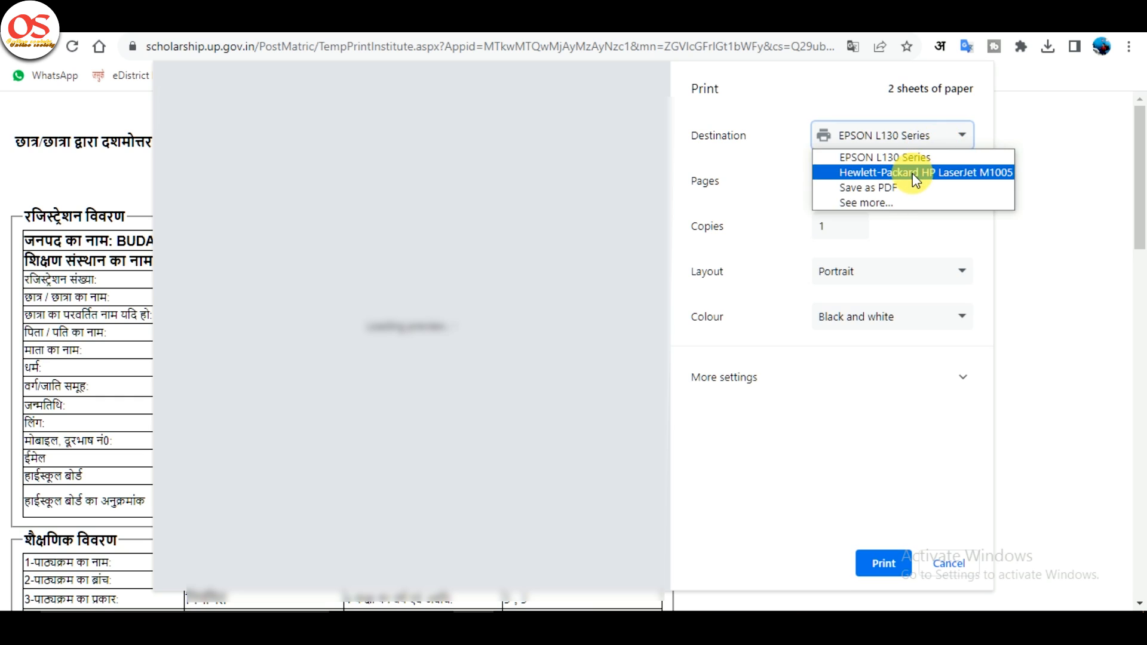
pyautogui.click(913, 174)
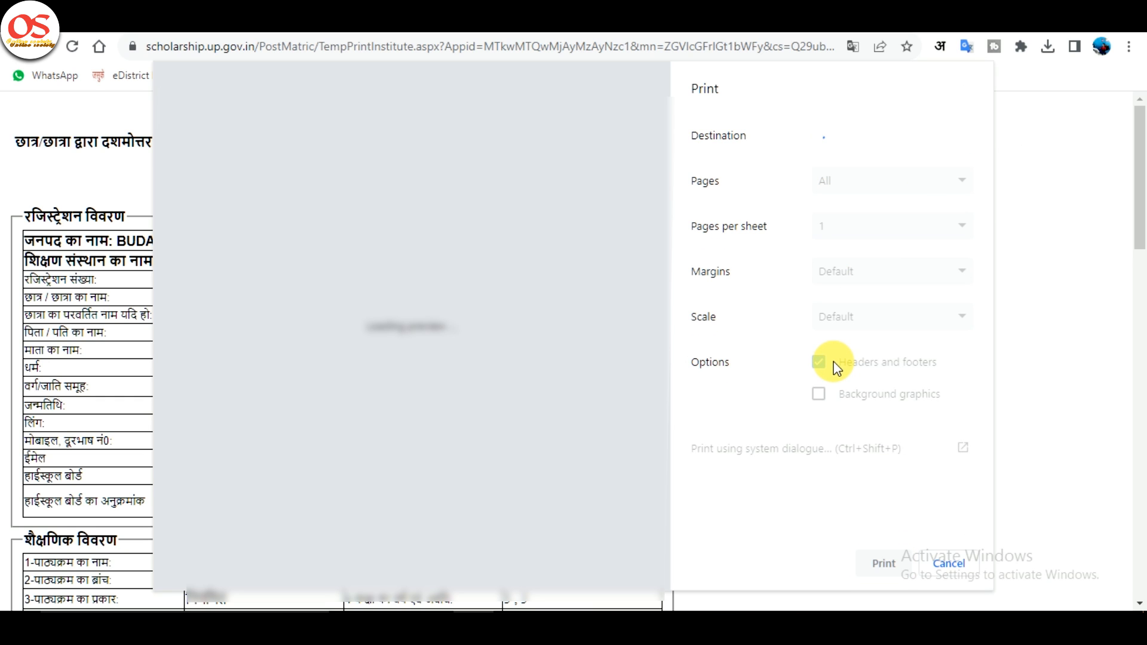